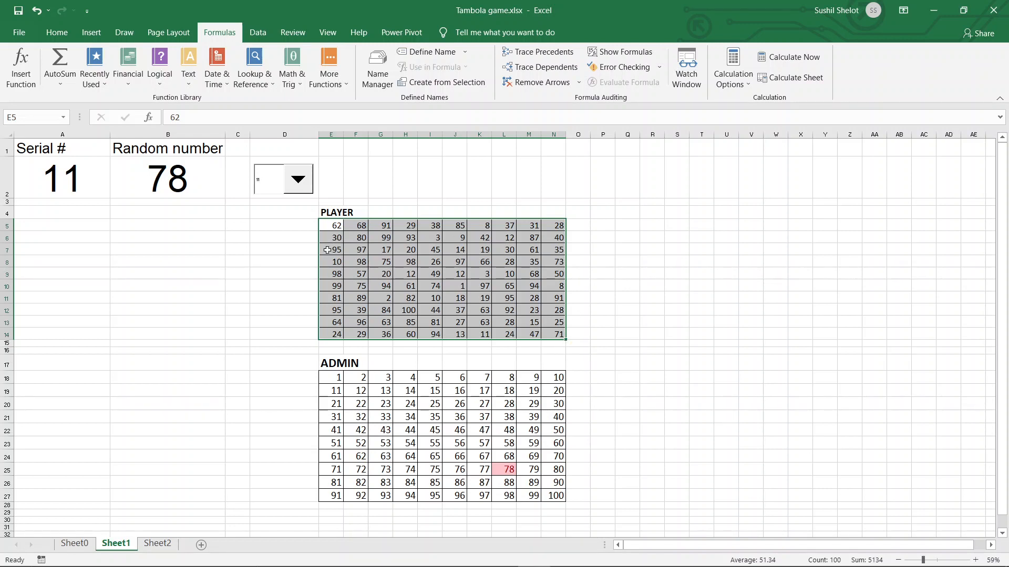
Examine the PLAYER grid in E5:N14, including its number column L and its first row.
{"action": "left_click", "coordinate": [644, 273]}
{"action": "left_click_drag", "start_coordinate": [323, 226], "coordinate": [556, 328]}
{"action": "left_click", "coordinate": [477, 251]}
{"action": "left_click_drag", "start_coordinate": [504, 227], "coordinate": [504, 335]}
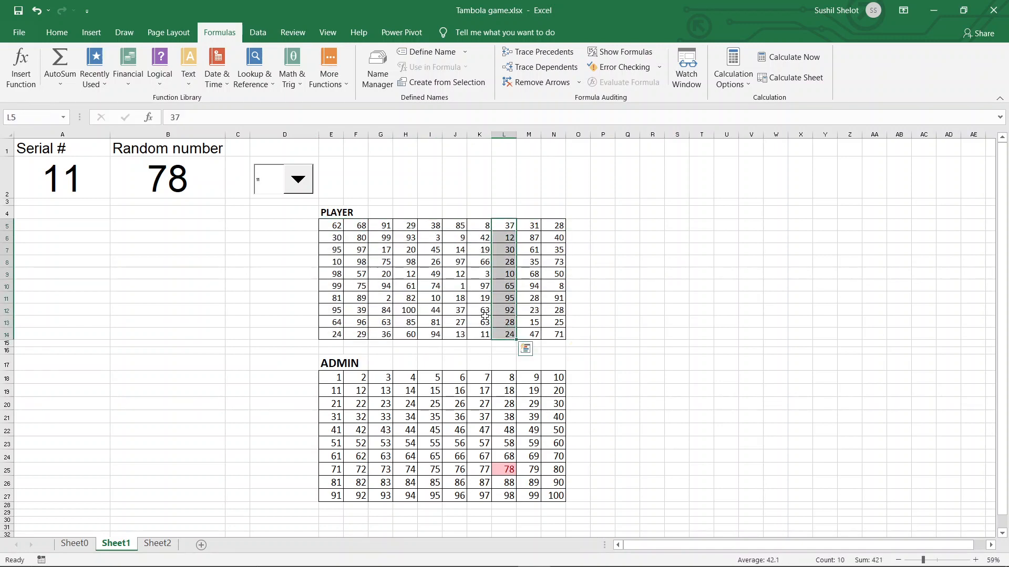
{"action": "left_click_drag", "start_coordinate": [324, 226], "coordinate": [546, 227]}
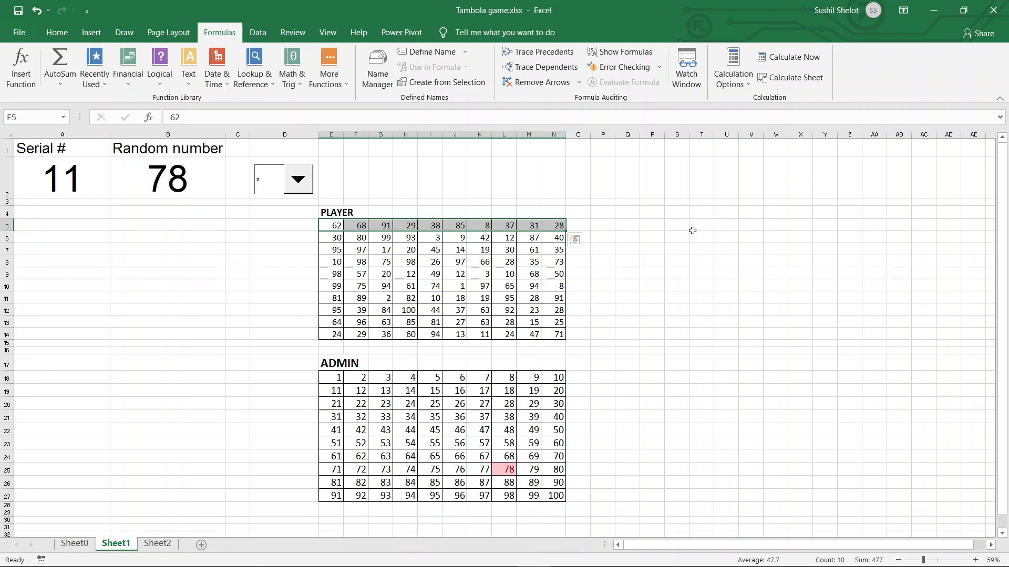
{"action": "left_click", "coordinate": [674, 238]}
{"action": "left_click", "coordinate": [339, 228]}
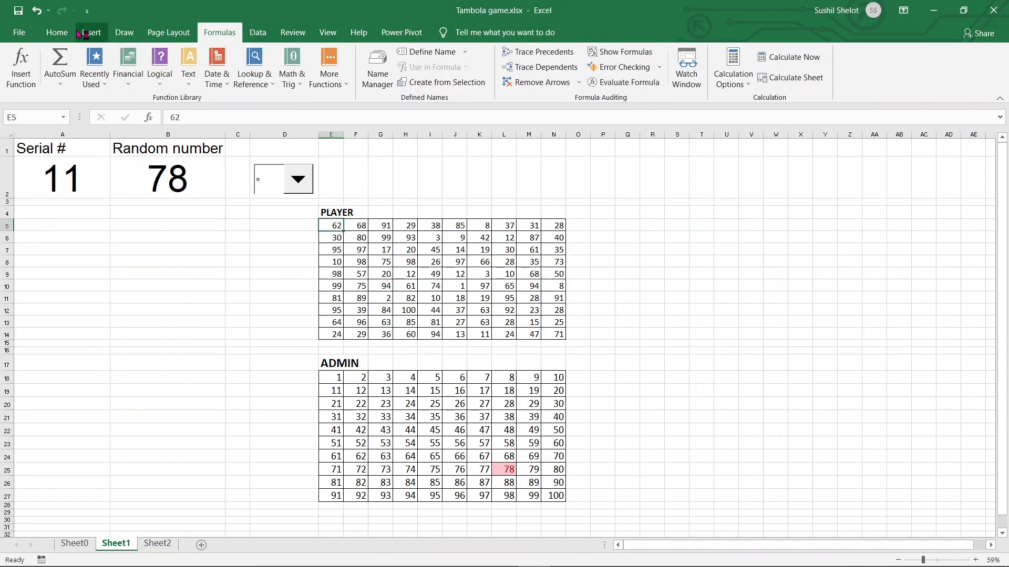
Fill cell G10 in the PLAYER grid with yellow and undo the fill.
{"action": "left_click", "coordinate": [57, 32]}
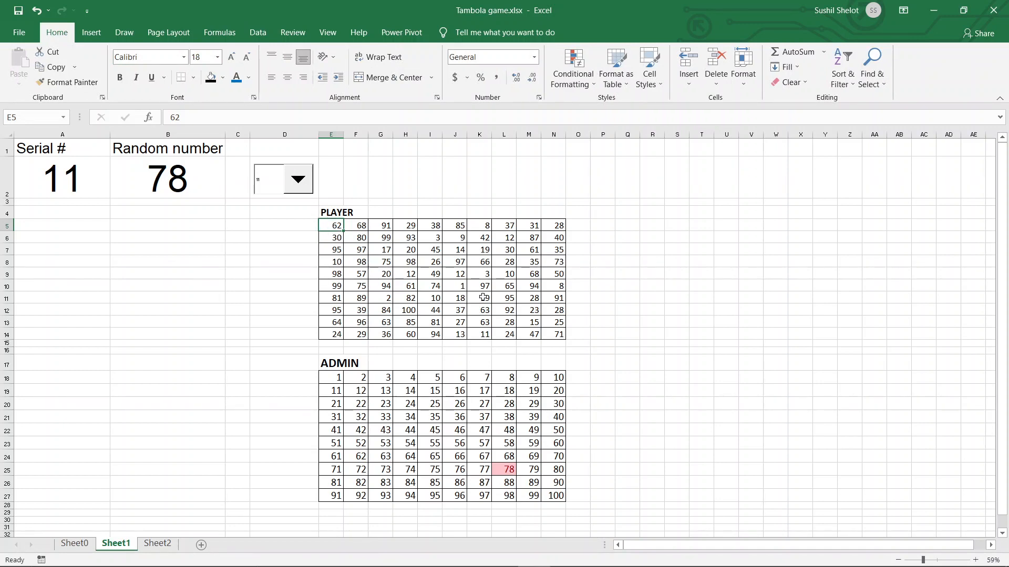
{"action": "left_click", "coordinate": [388, 285]}
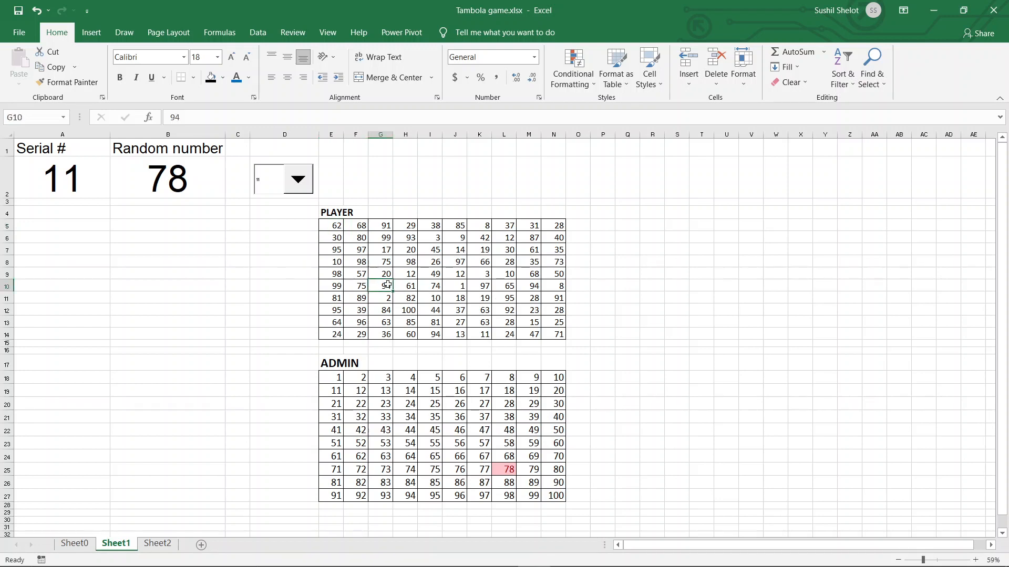
{"action": "left_click", "coordinate": [223, 77]}
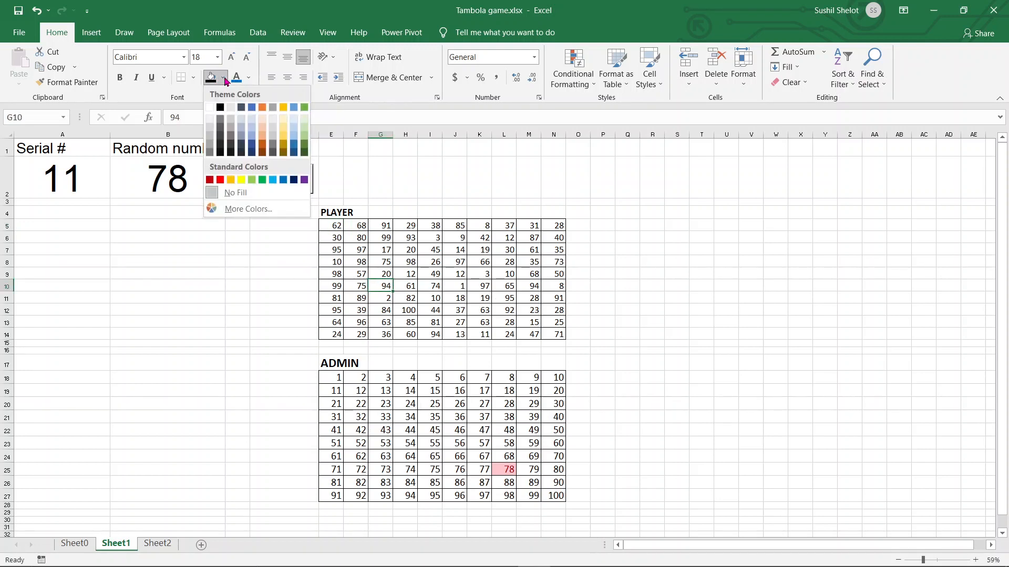
{"action": "left_click", "coordinate": [242, 168]}
{"action": "left_click", "coordinate": [620, 252]}
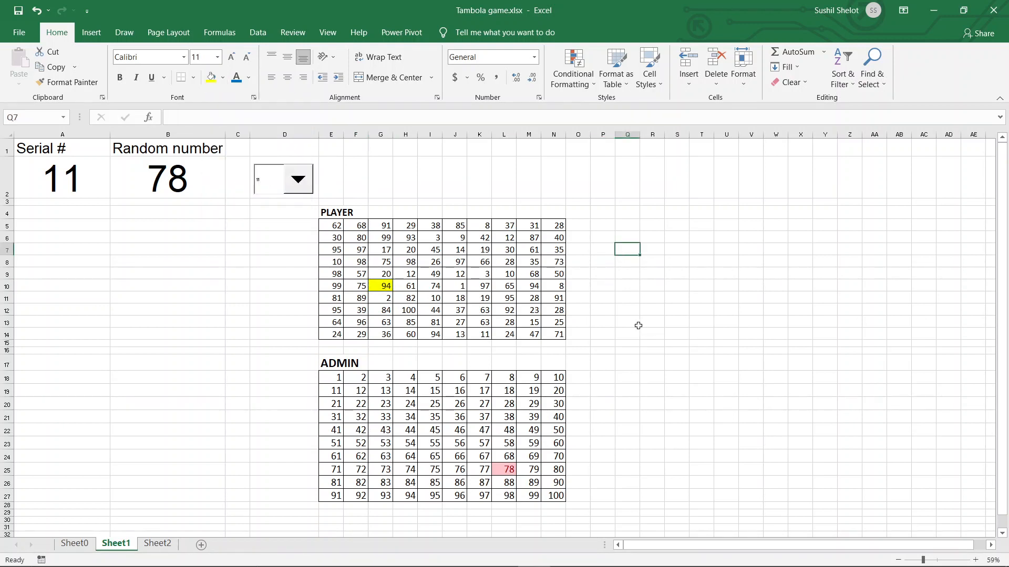
{"action": "key", "text": "ctrl+z"}
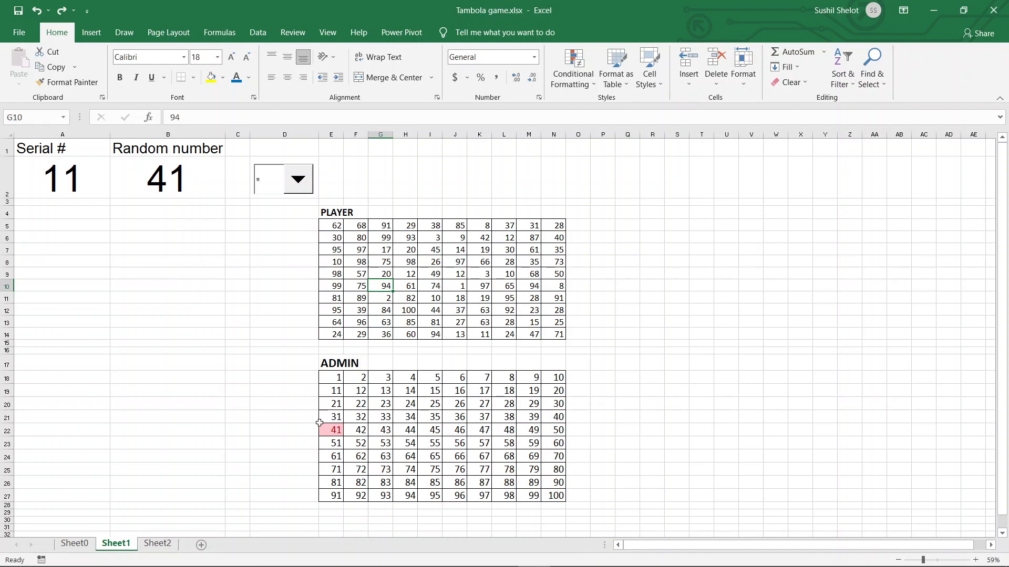
Draw new random numbers by choosing serial numbers 11, 12 and 13 in turn from the drop-down list above the PLAYER grid.
{"action": "left_click_drag", "start_coordinate": [332, 377], "coordinate": [558, 496]}
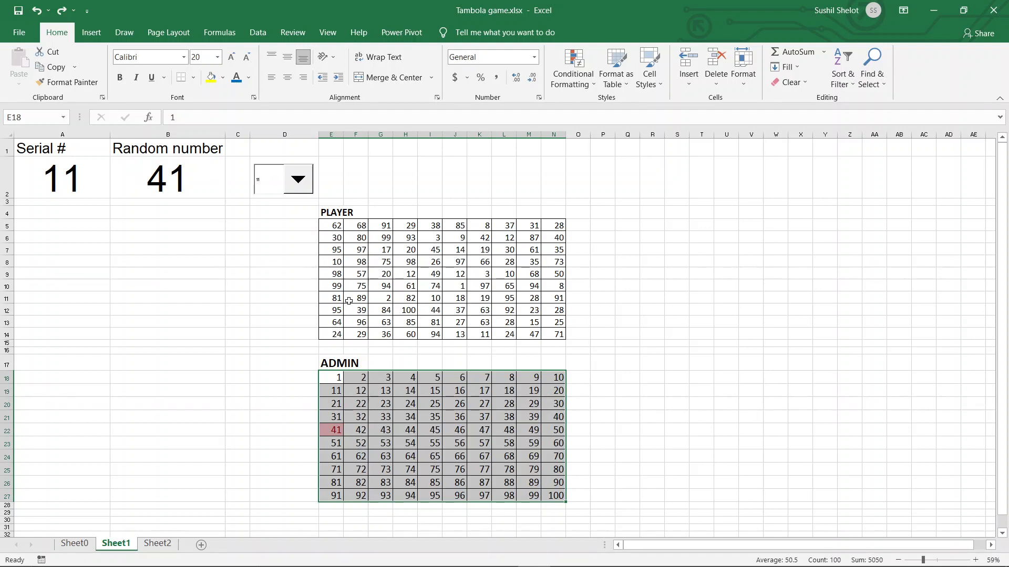
{"action": "left_click_drag", "start_coordinate": [335, 227], "coordinate": [562, 334]}
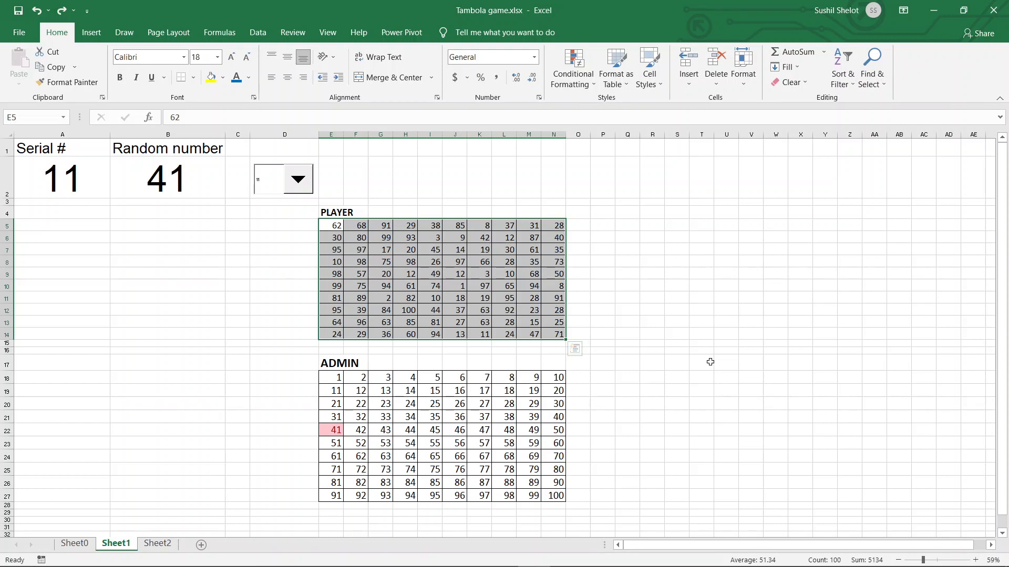
{"action": "left_click", "coordinate": [298, 180]}
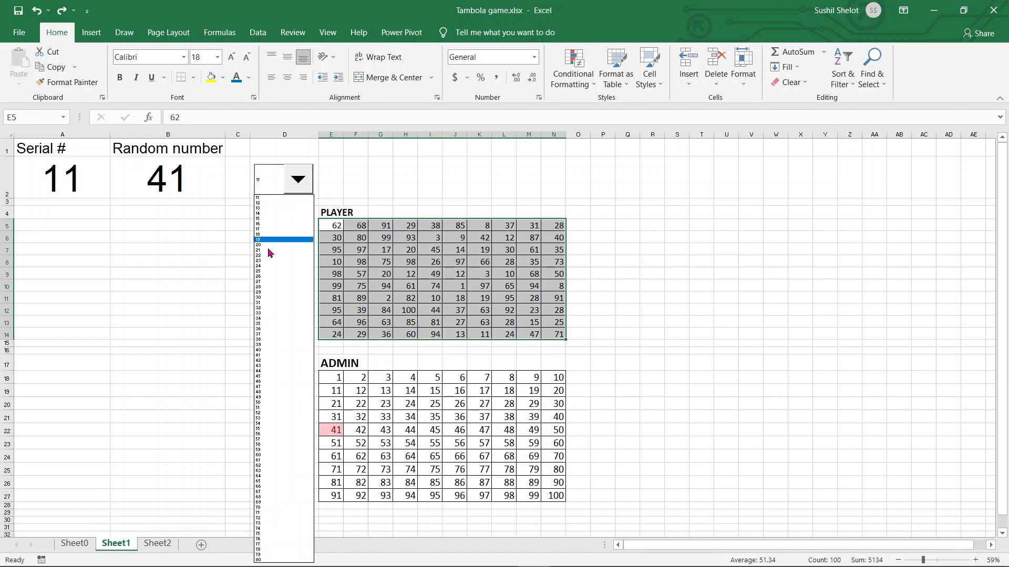
{"action": "left_click", "coordinate": [261, 199]}
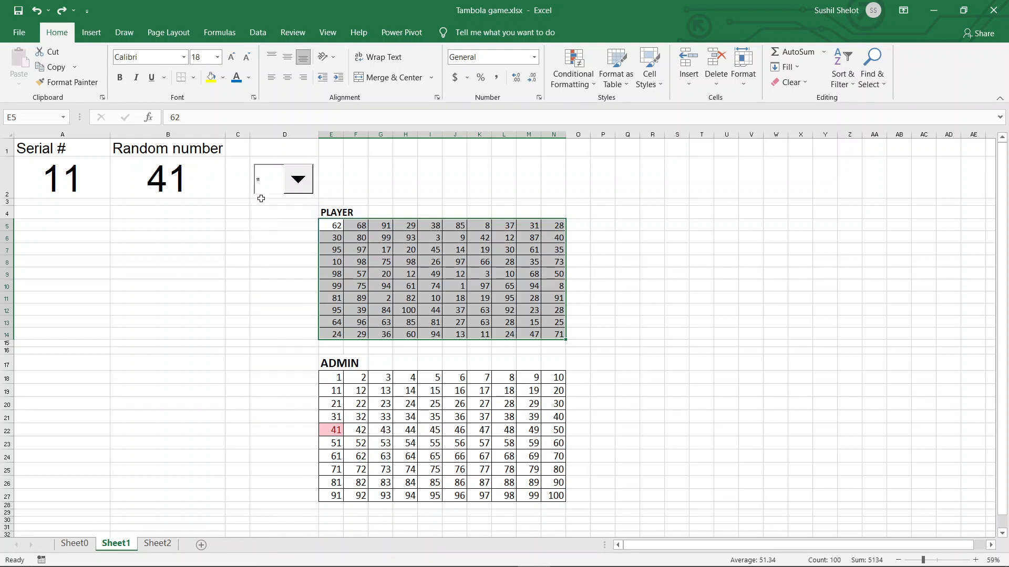
{"action": "left_click", "coordinate": [298, 179]}
{"action": "left_click", "coordinate": [271, 204]}
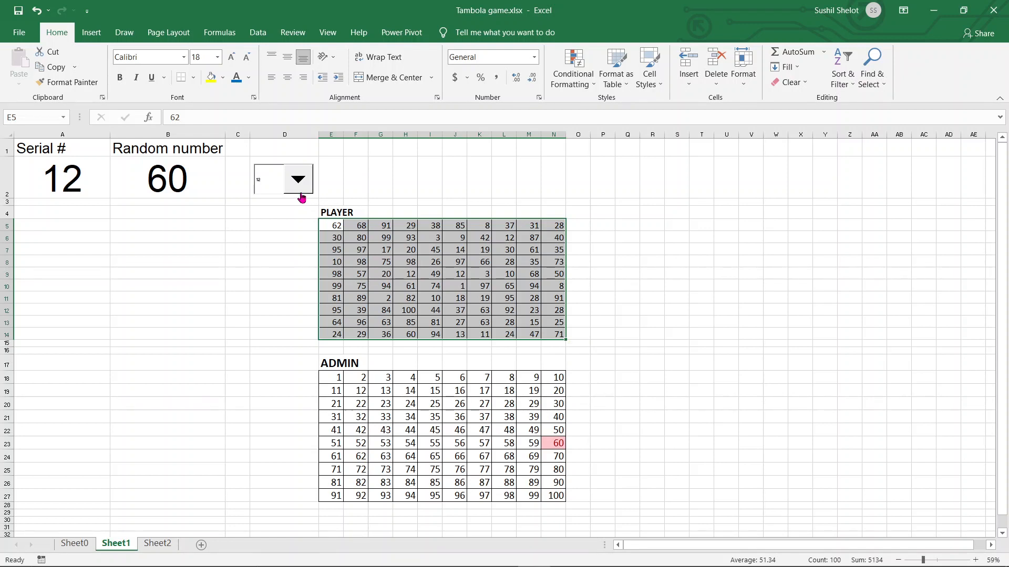
{"action": "left_click", "coordinate": [298, 192]}
{"action": "left_click", "coordinate": [268, 204]}
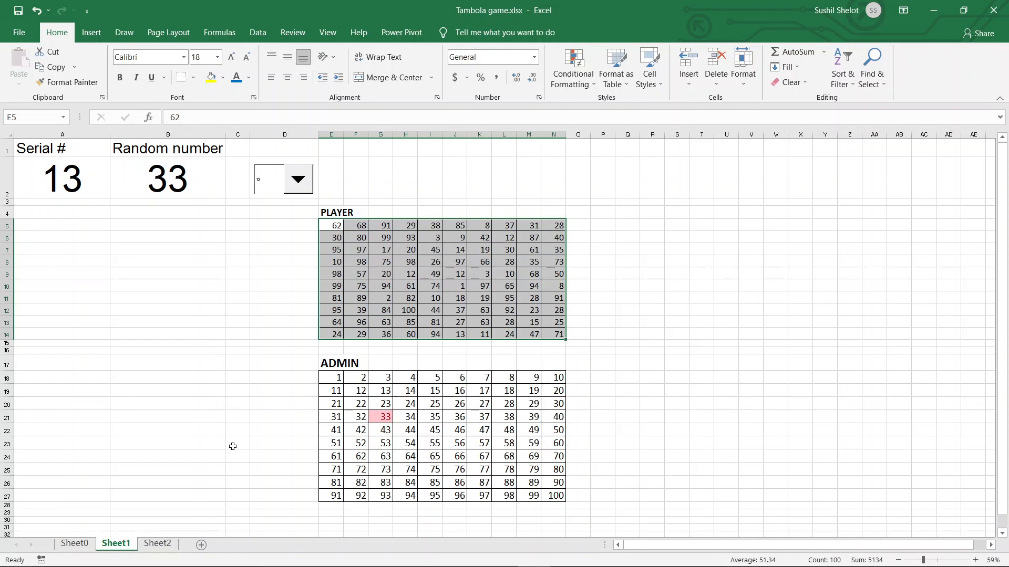
{"action": "left_click", "coordinate": [232, 446]}
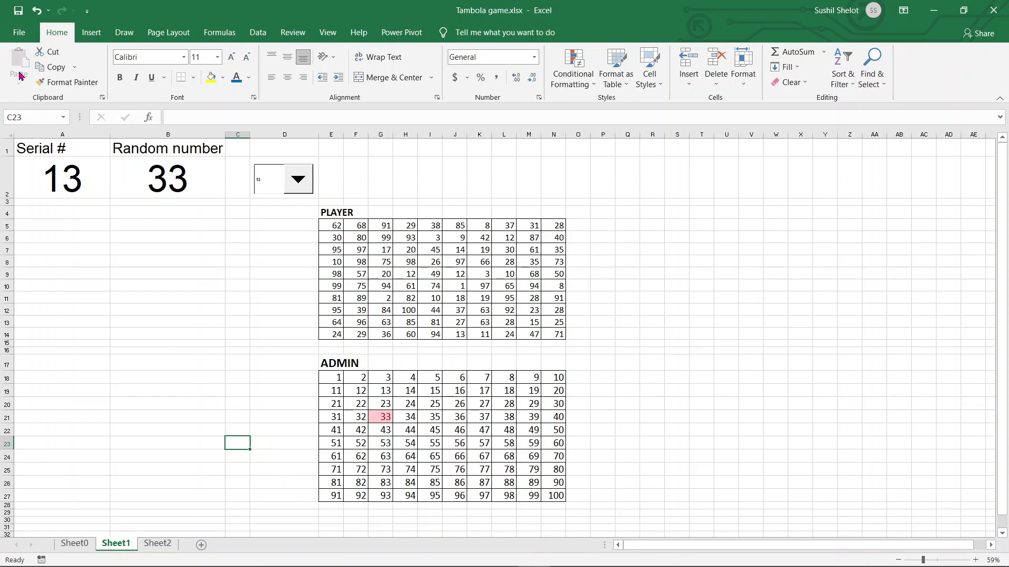
Create a new blank workbook.
{"action": "left_click", "coordinate": [19, 32]}
{"action": "left_click", "coordinate": [42, 98]}
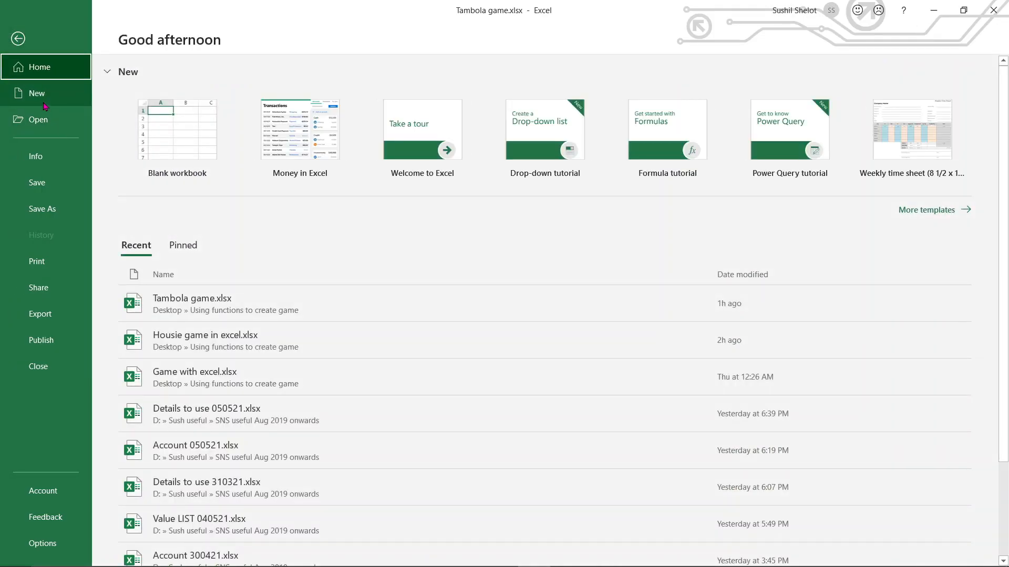
{"action": "left_click", "coordinate": [136, 100]}
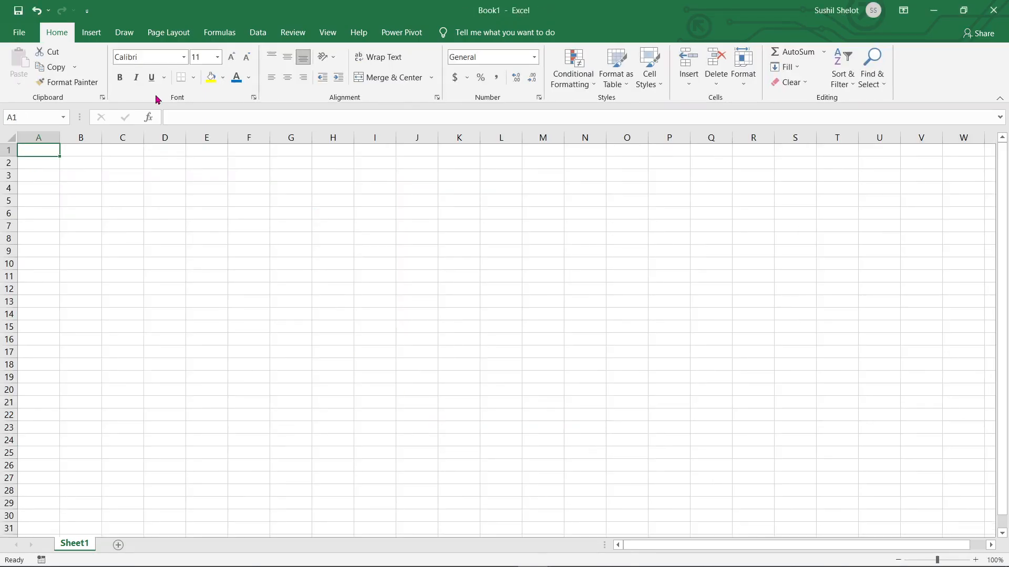
Enter 1 and 2 in A1:A2 and extend the series down column A to 100.
{"action": "type", "text": "12"}
{"action": "key", "text": "Return"}
{"action": "left_click", "coordinate": [42, 151]}
{"action": "type", "text": "1"}
{"action": "key", "text": "Return"}
{"action": "type", "text": "2"}
{"action": "key", "text": "Return"}
{"action": "left_click_drag", "start_coordinate": [44, 151], "coordinate": [64, 164]}
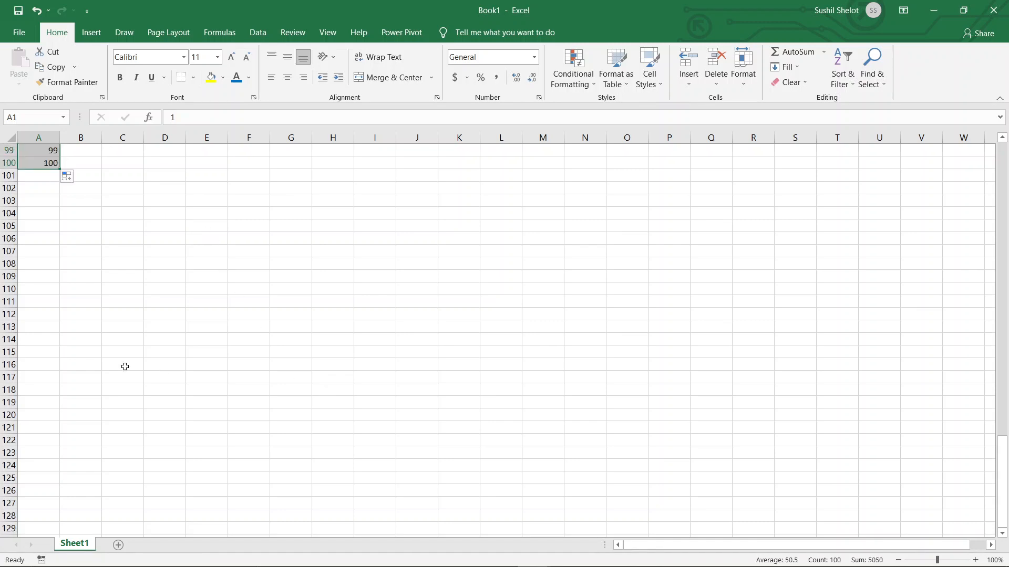
Increase the font size of the number series in column A to 16.
{"action": "scroll", "coordinate": [490, 296], "scroll_direction": "up", "scroll_amount": 20}
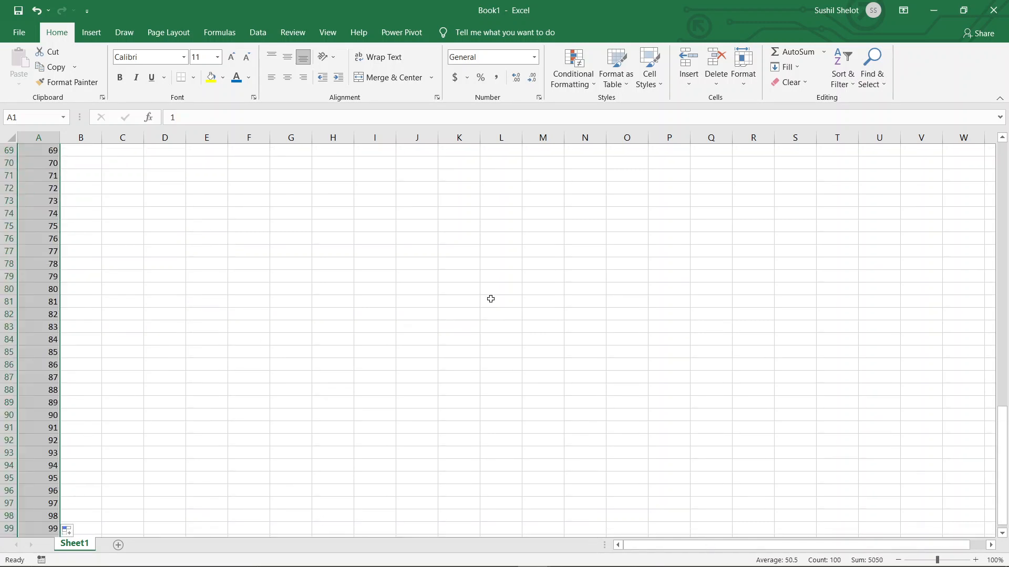
{"action": "left_click", "coordinate": [232, 57]}
{"action": "left_click", "coordinate": [232, 57]}
{"action": "left_click", "coordinate": [231, 57]}
{"action": "scroll", "coordinate": [263, 205], "scroll_direction": "up", "scroll_amount": 13}
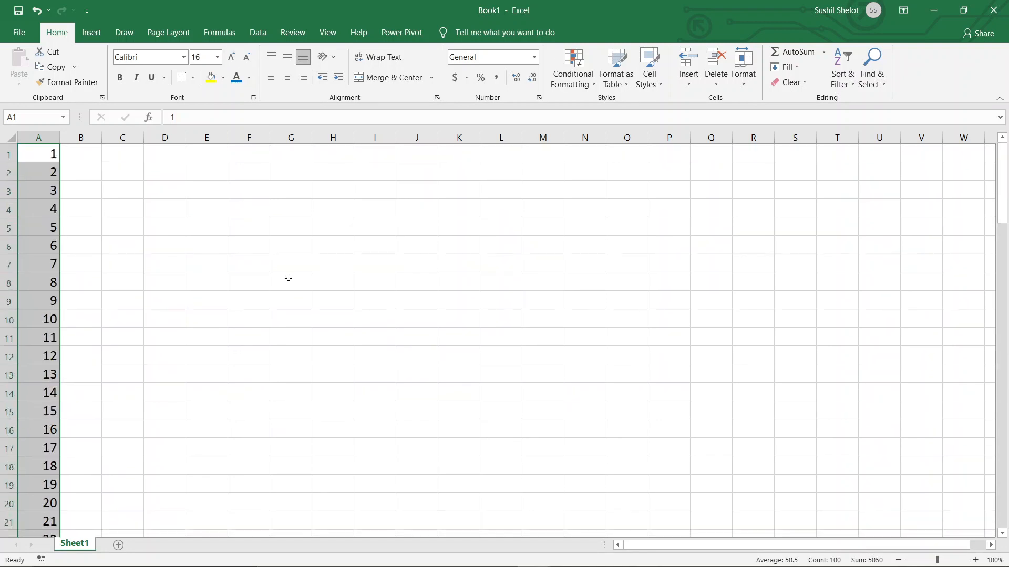
{"action": "left_click", "coordinate": [301, 305]}
{"action": "scroll", "coordinate": [228, 247], "scroll_direction": "down", "scroll_amount": 9}
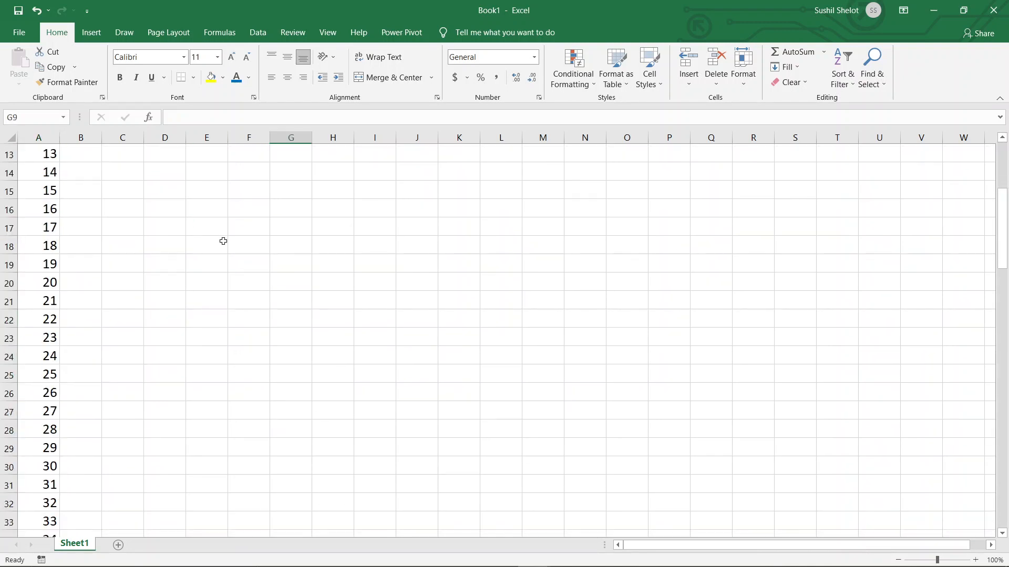
Add a second worksheet after the number list and make it the active sheet.
{"action": "left_click", "coordinate": [119, 546]}
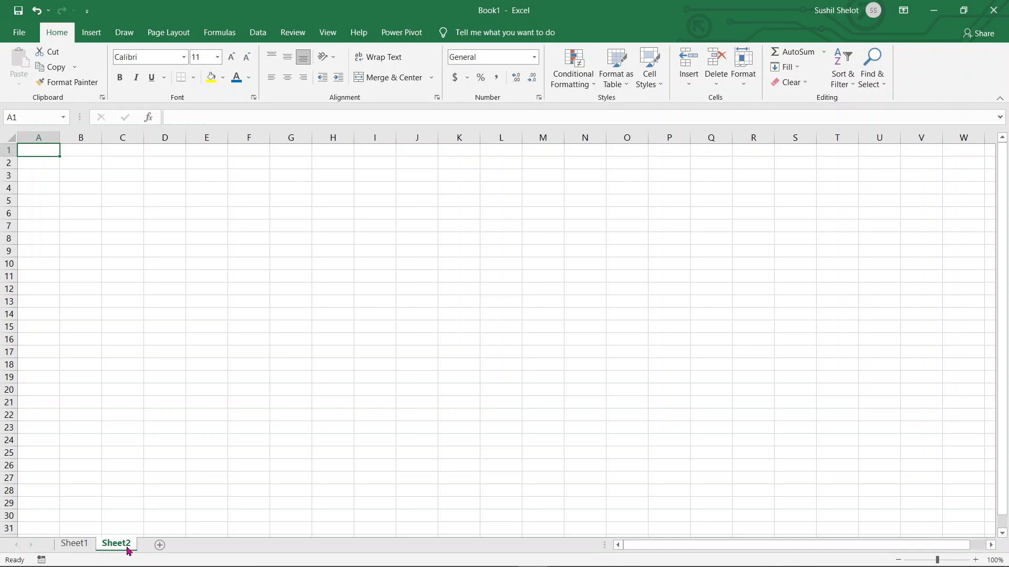
{"action": "left_click", "coordinate": [77, 546]}
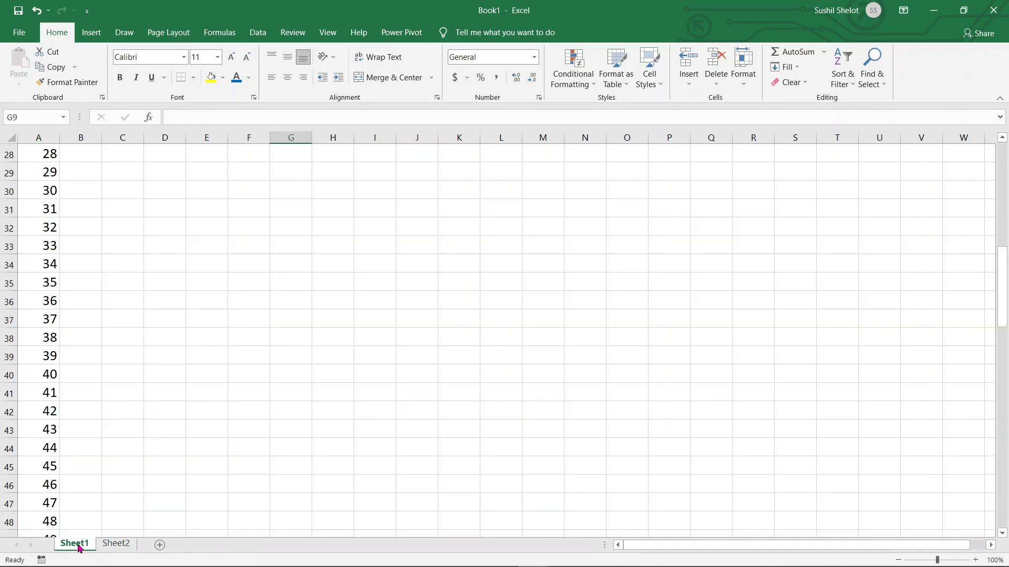
{"action": "scroll", "coordinate": [244, 315], "scroll_direction": "up", "scroll_amount": 9}
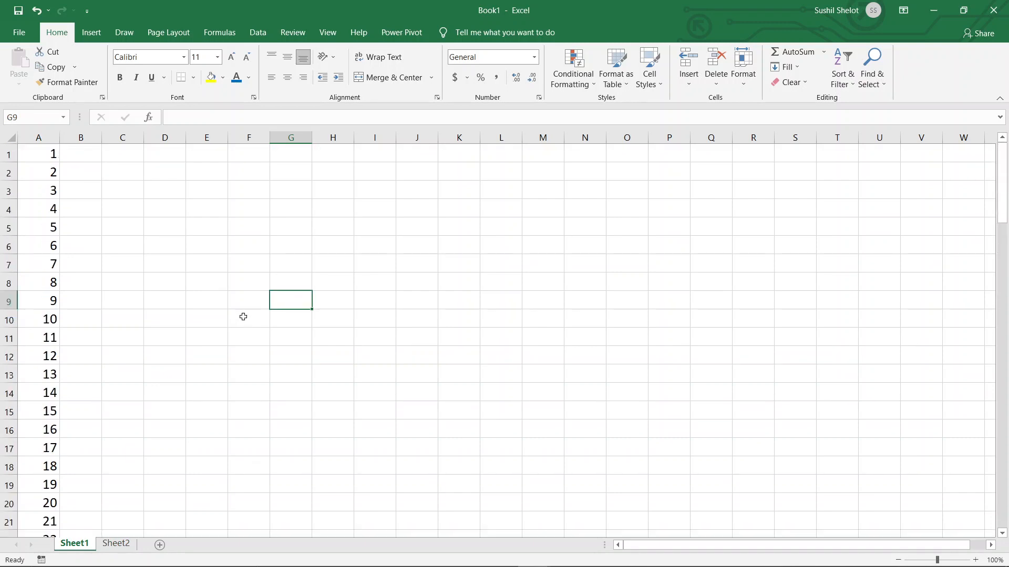
{"action": "left_click", "coordinate": [126, 548]}
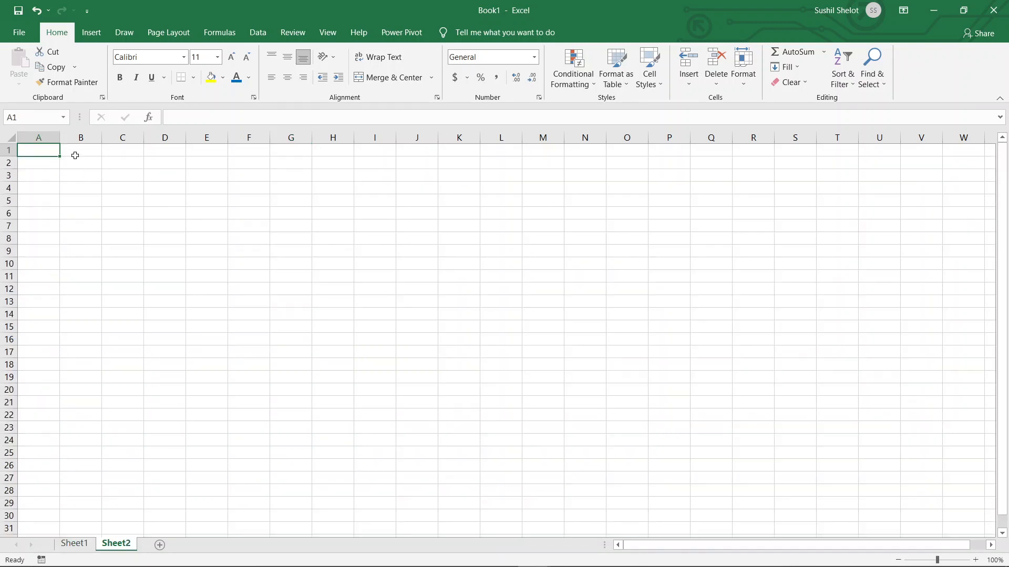
Enter the headings "Serial #" in A1 and "NUMBER" in B1.
{"action": "type", "text": "Serial #"}
{"action": "key", "text": "Tab"}
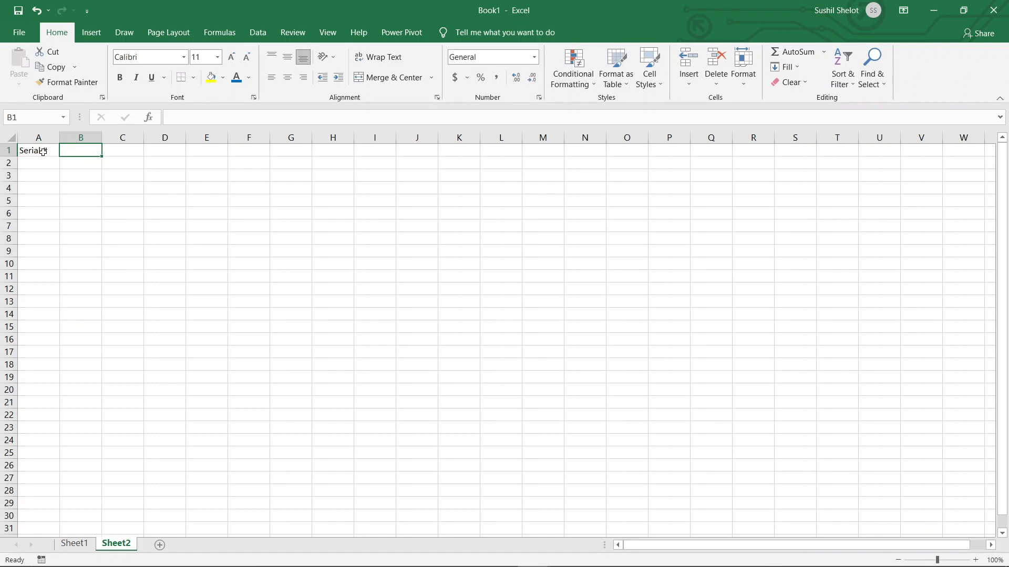
{"action": "type", "text": "NUMBER"}
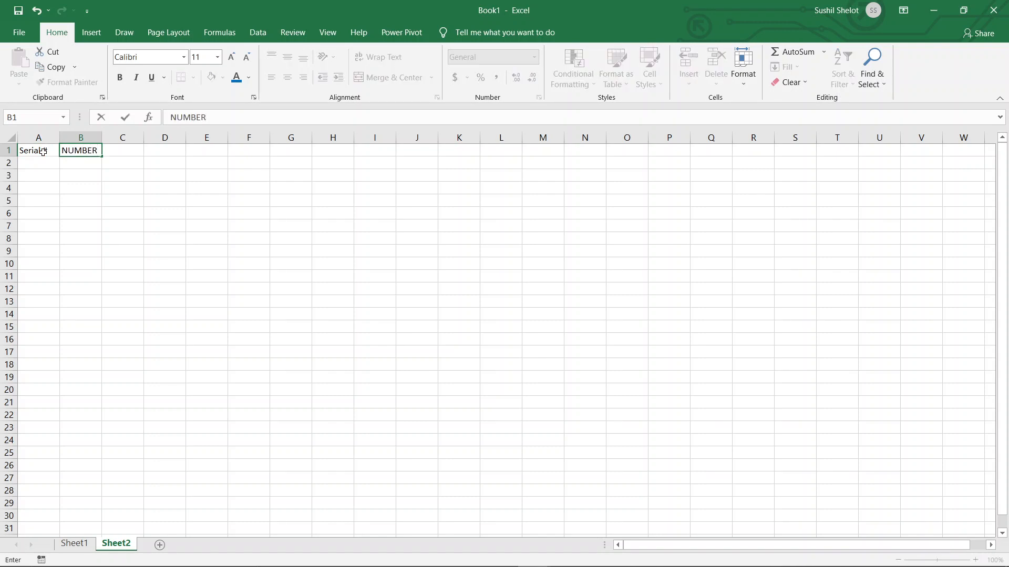
{"action": "left_click", "coordinate": [43, 152]}
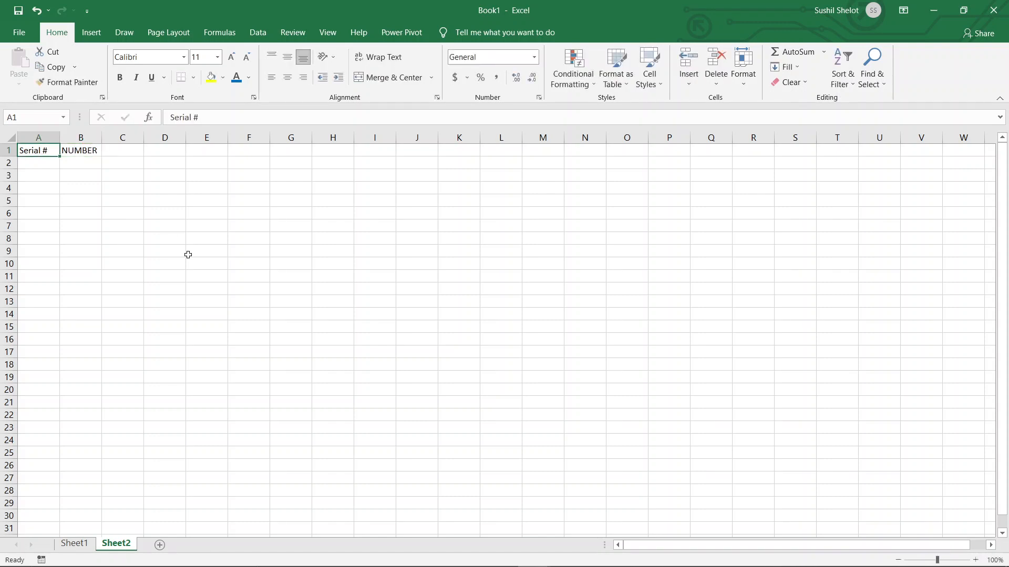
Enlarge the font of the headings in A1:B1 to size 28.
{"action": "left_click", "coordinate": [67, 145]}
{"action": "left_click_drag", "start_coordinate": [53, 147], "coordinate": [87, 147]}
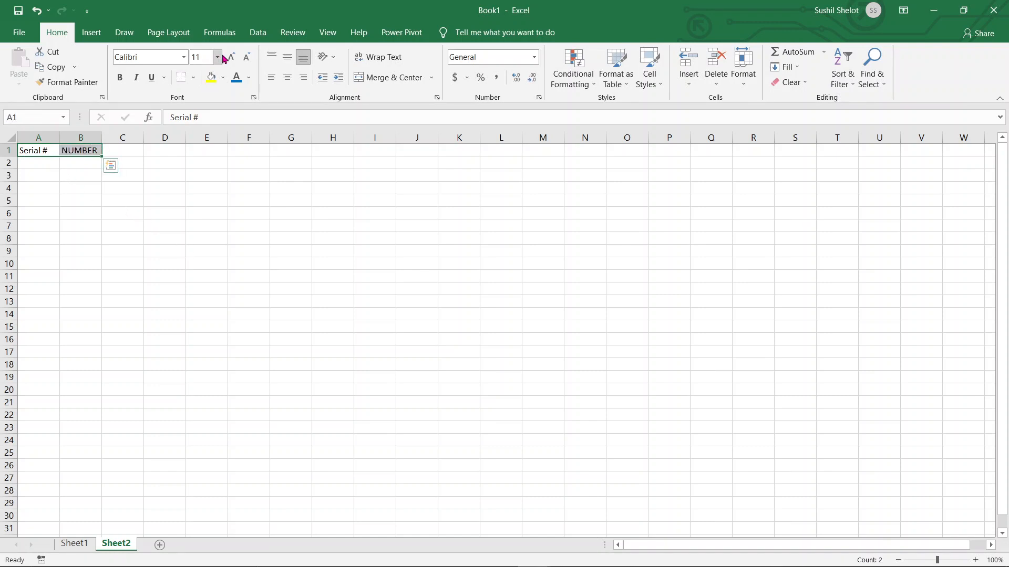
{"action": "left_click", "coordinate": [229, 57]}
{"action": "left_click", "coordinate": [230, 57]}
{"action": "left_click", "coordinate": [230, 57]}
{"action": "left_click", "coordinate": [229, 57]}
{"action": "left_click", "coordinate": [229, 57]}
{"action": "left_click", "coordinate": [229, 57]}
{"action": "left_click", "coordinate": [230, 57]}
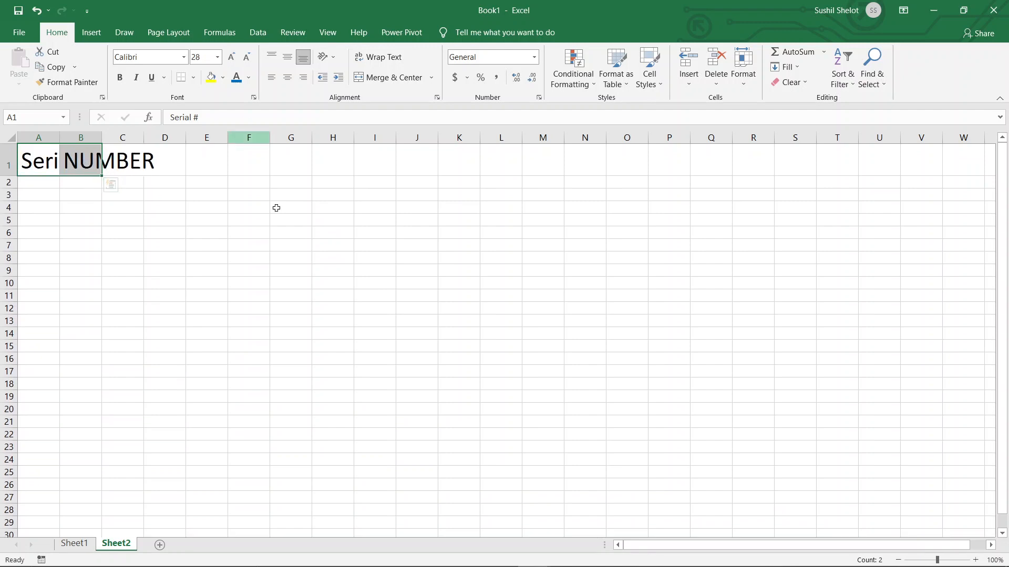
{"action": "left_click", "coordinate": [318, 292]}
Autofit the width of all columns on the sheet to their contents.
{"action": "left_click", "coordinate": [11, 139]}
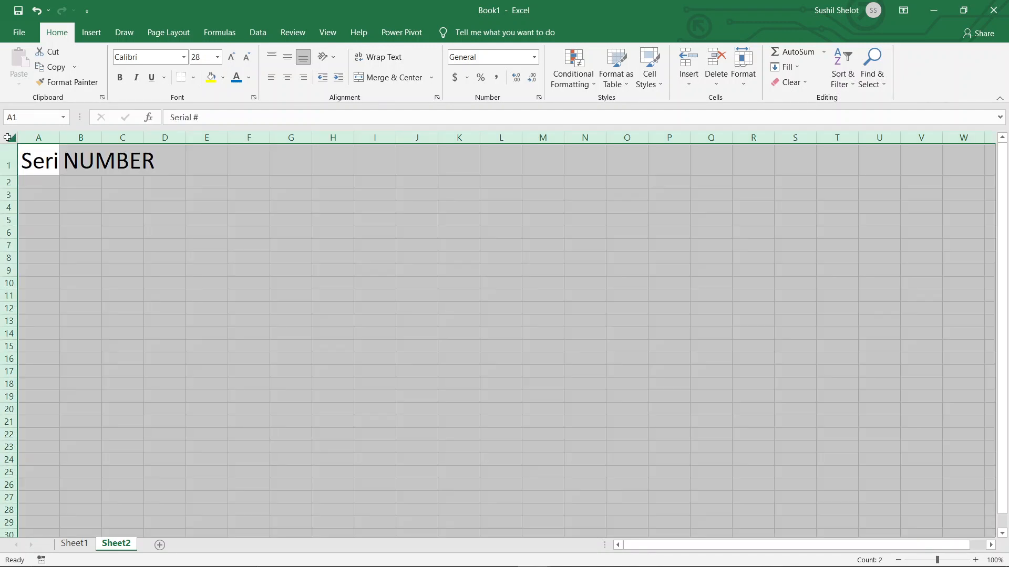
{"action": "double_click", "coordinate": [59, 137]}
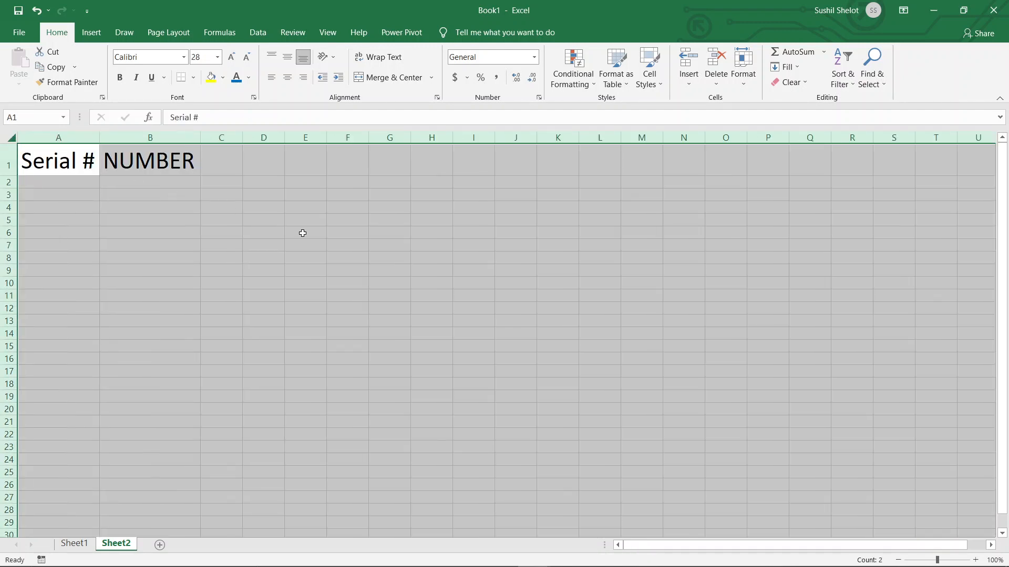
{"action": "left_click", "coordinate": [301, 232]}
Make row 2 several times taller and set the font size of A2:B2 to 48.
{"action": "left_click_drag", "start_coordinate": [9, 189], "coordinate": [9, 251]}
{"action": "left_click_drag", "start_coordinate": [57, 216], "coordinate": [135, 216]}
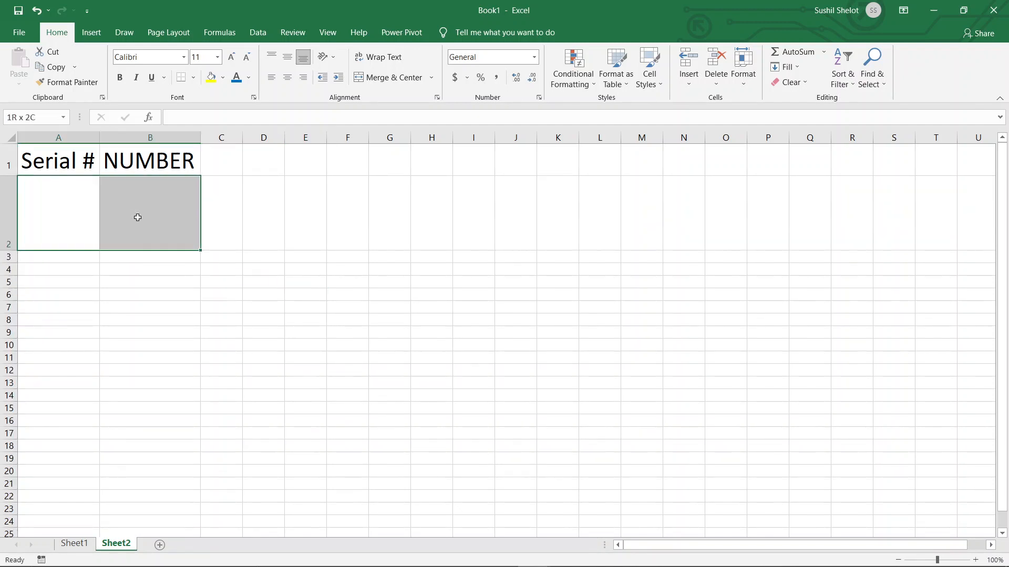
{"action": "left_click", "coordinate": [217, 57]}
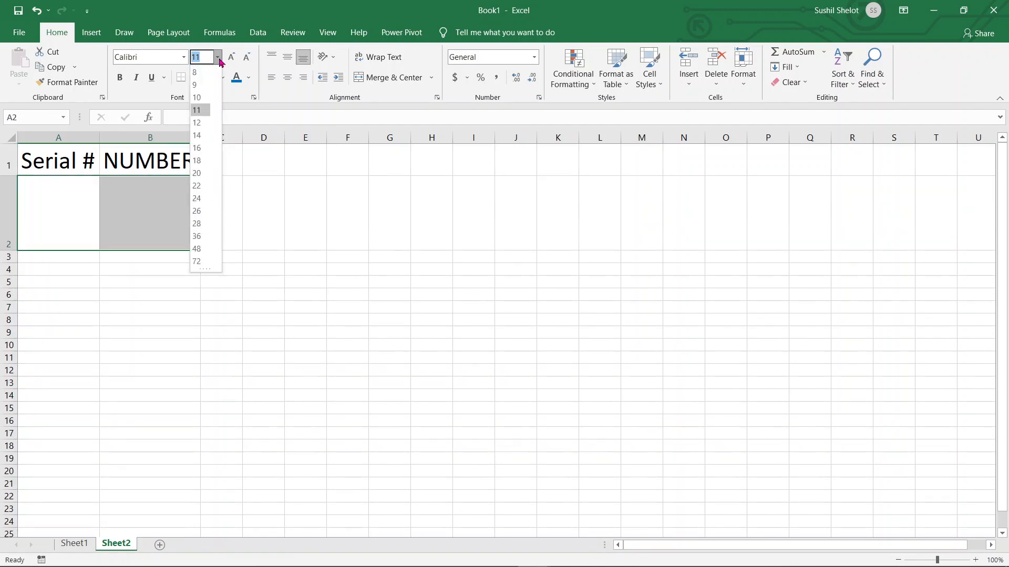
{"action": "left_click", "coordinate": [200, 249]}
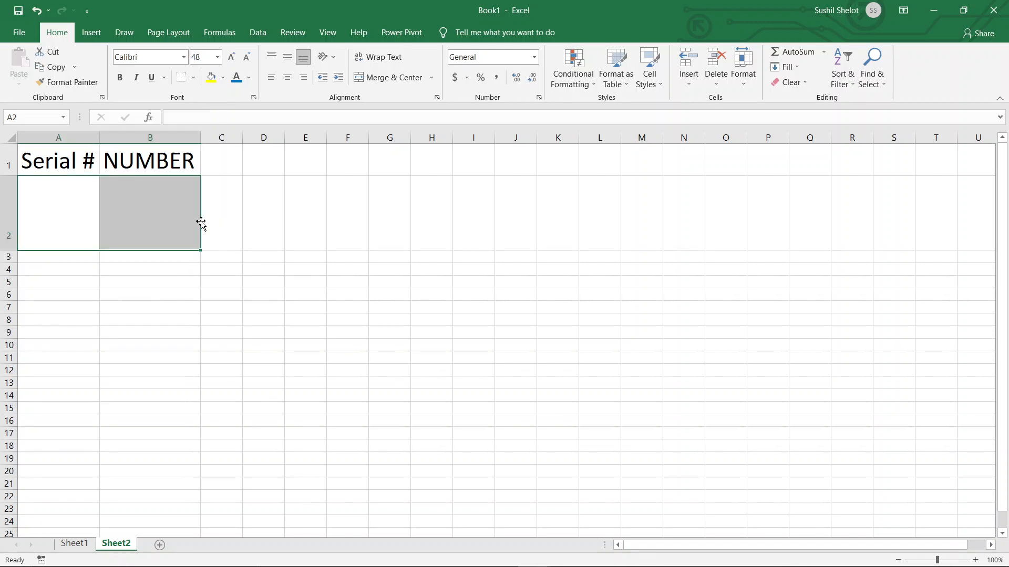
Centre the contents of A2:B2 both horizontally and vertically.
{"action": "left_click", "coordinate": [287, 77]}
{"action": "left_click", "coordinate": [288, 56]}
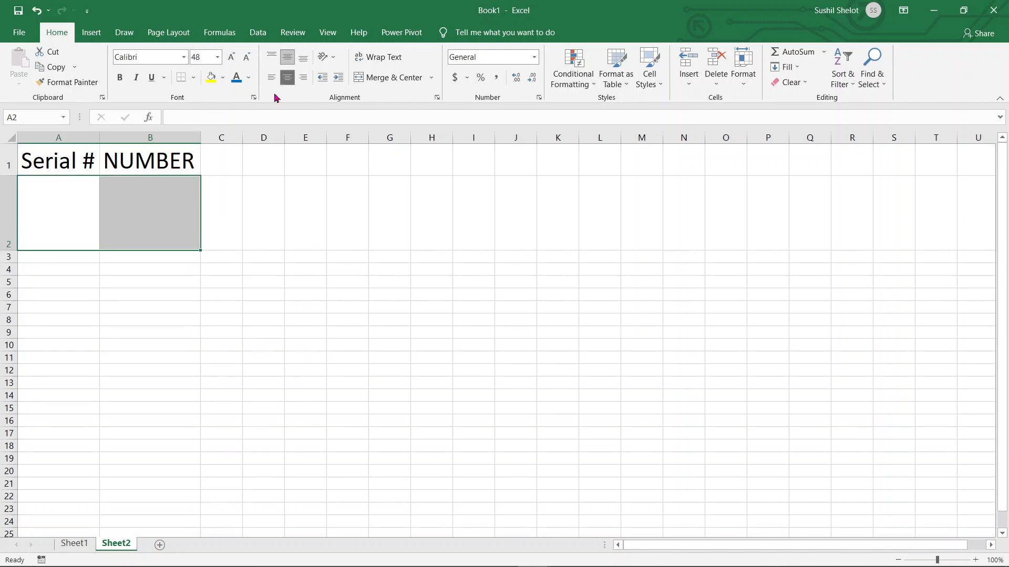
{"action": "left_click", "coordinate": [89, 241]}
{"action": "left_click", "coordinate": [168, 229]}
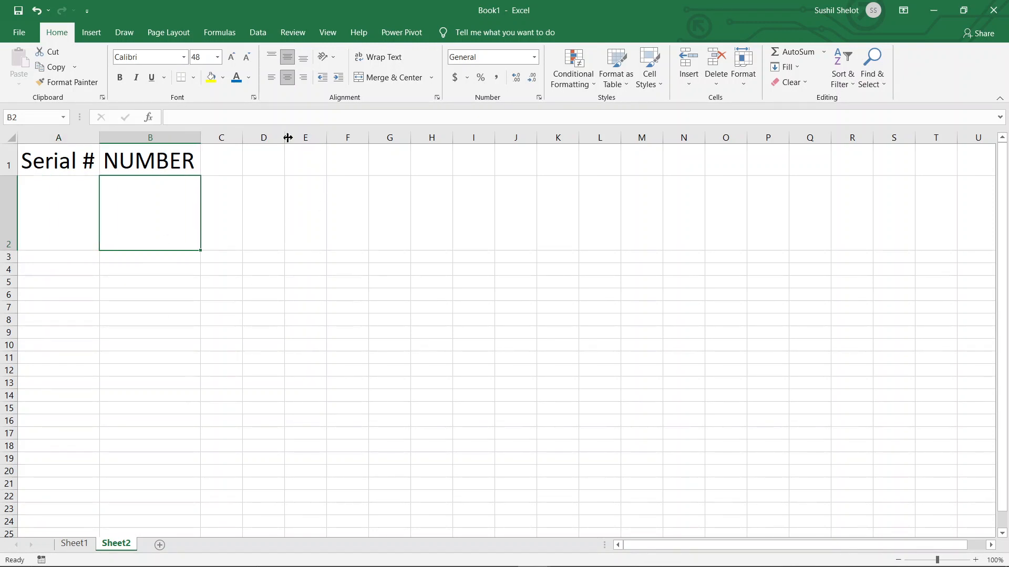
Widen column D to about four times its default width and select D2.
{"action": "left_click_drag", "start_coordinate": [288, 138], "coordinate": [409, 148]}
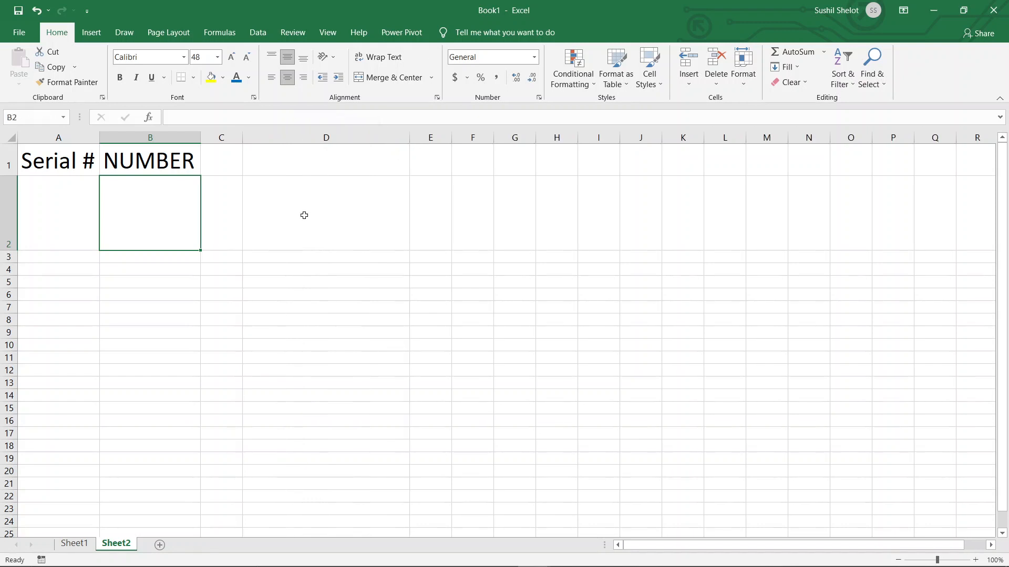
{"action": "left_click", "coordinate": [304, 215]}
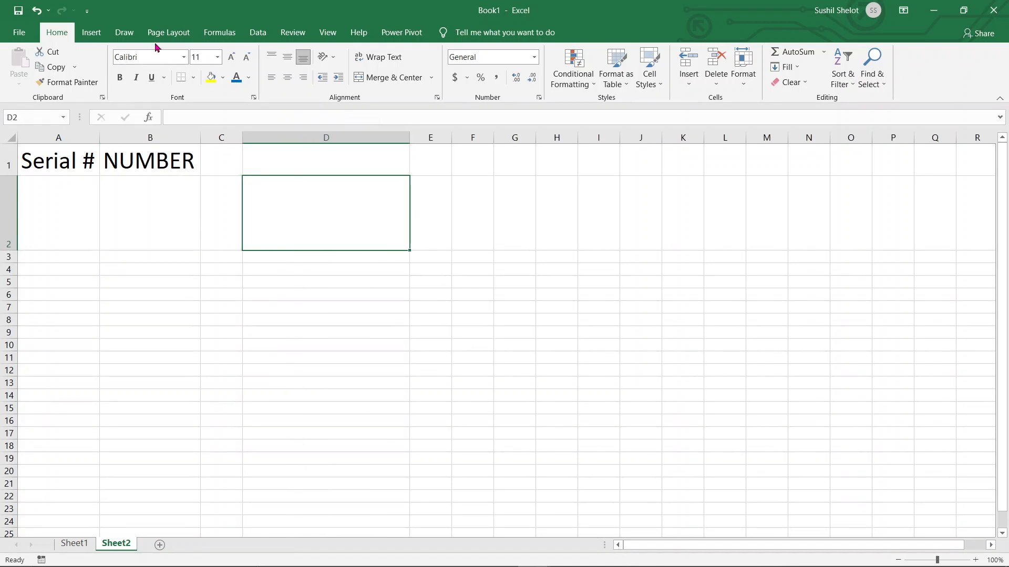
Customize the ribbon to include the Developer tab.
{"action": "right_click", "coordinate": [731, 36]}
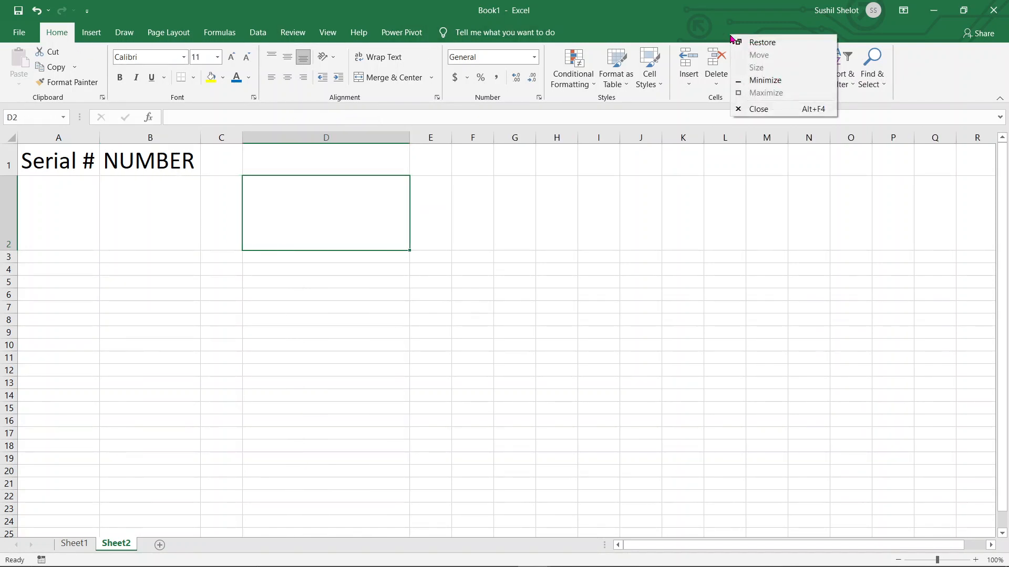
{"action": "right_click", "coordinate": [900, 58]}
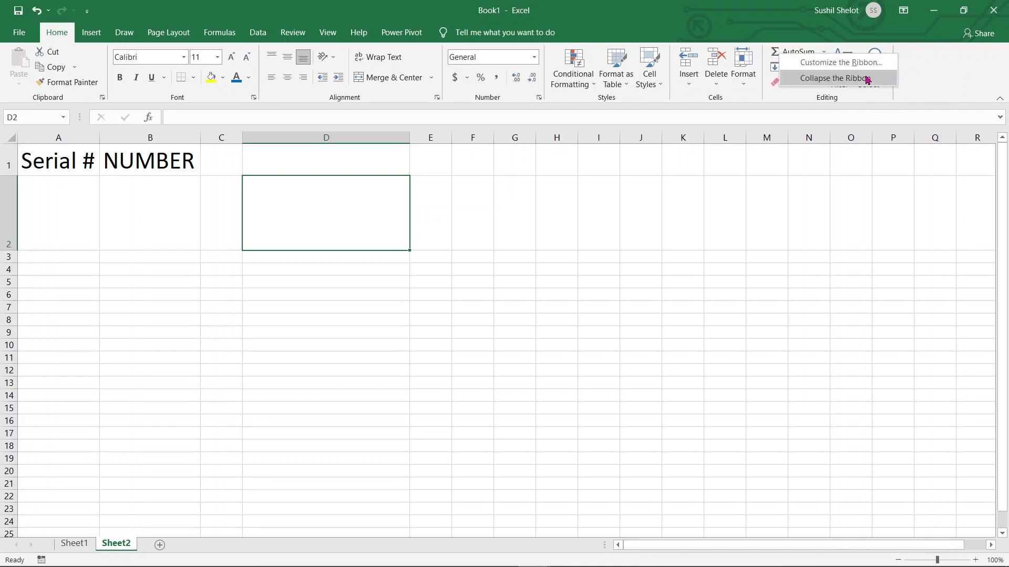
{"action": "left_click", "coordinate": [864, 65]}
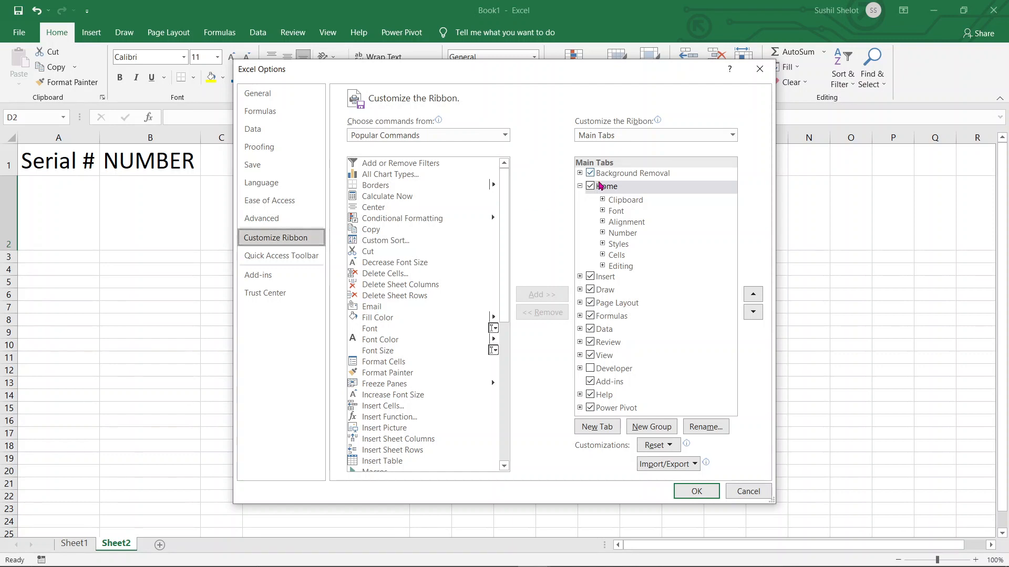
{"action": "left_click", "coordinate": [590, 369]}
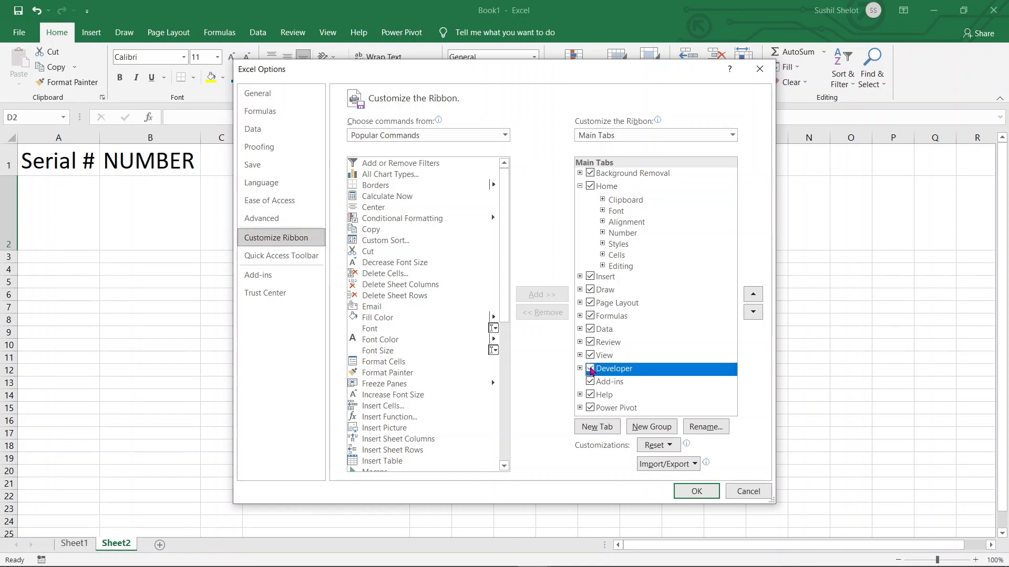
{"action": "left_click", "coordinate": [698, 492]}
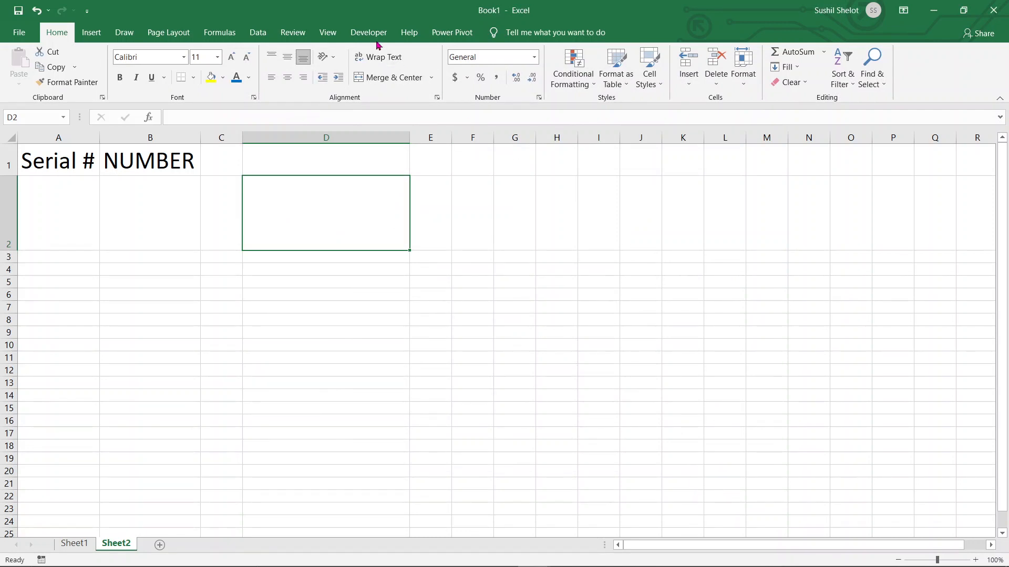
Insert a Combo Box form control that nearly fills cell D2.
{"action": "left_click", "coordinate": [371, 34]}
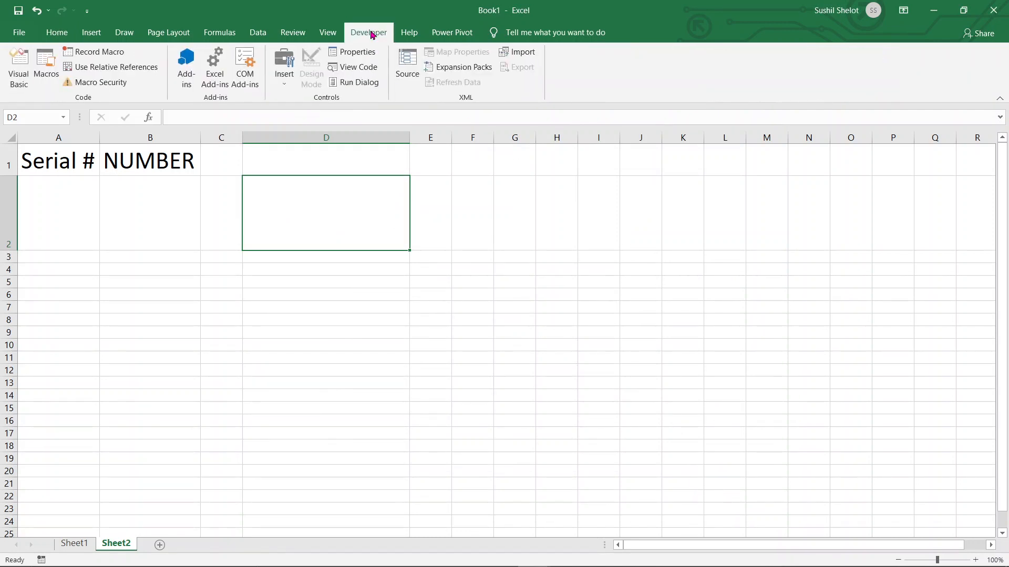
{"action": "left_click", "coordinate": [284, 63]}
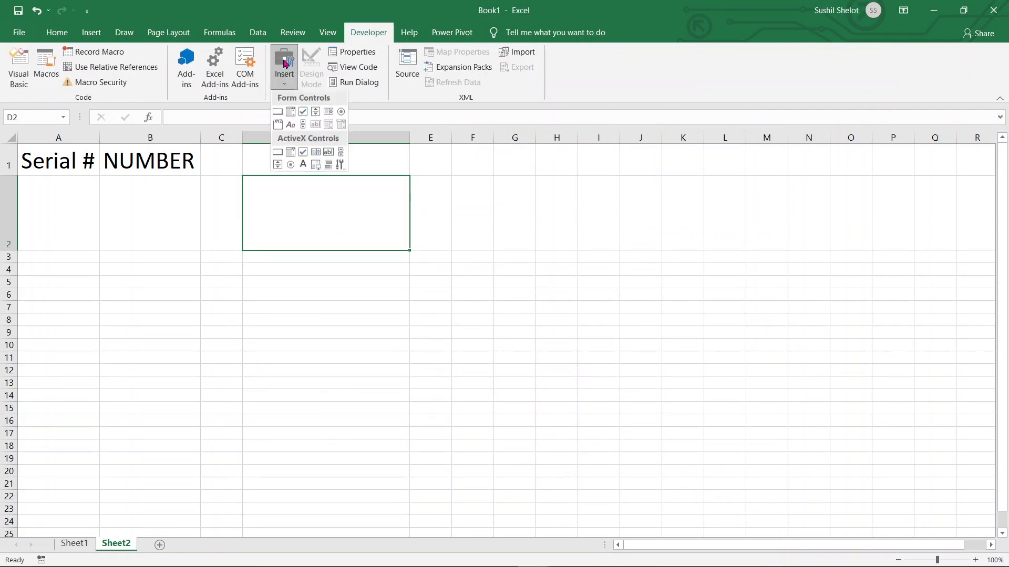
{"action": "left_click", "coordinate": [291, 112]}
{"action": "left_click_drag", "start_coordinate": [254, 186], "coordinate": [400, 242]}
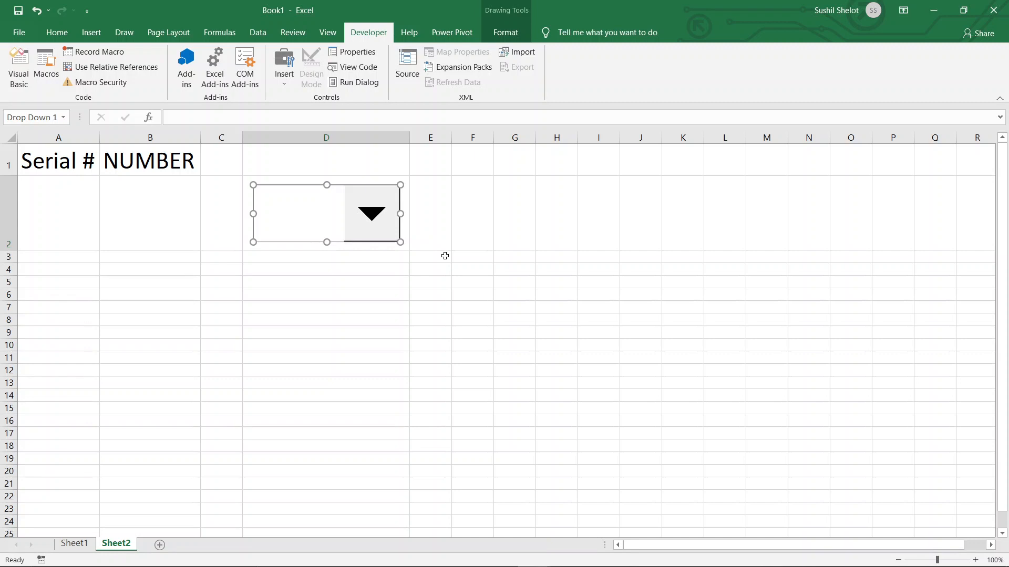
Set the combo box's input range to Sheet1!$A$1:$A$100 in its control format settings.
{"action": "right_click", "coordinate": [359, 242]}
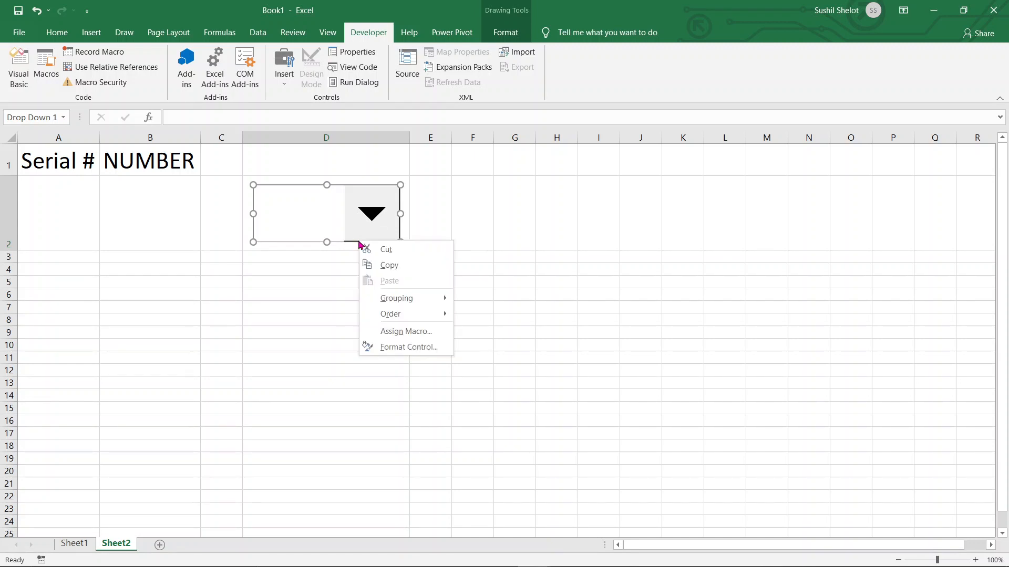
{"action": "left_click", "coordinate": [402, 351]}
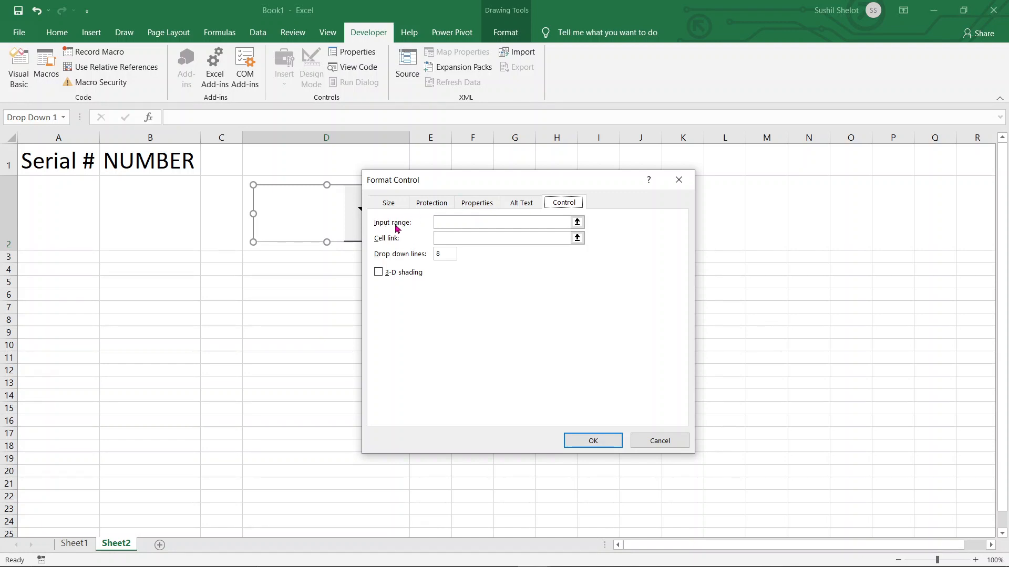
{"action": "left_click", "coordinate": [577, 222]}
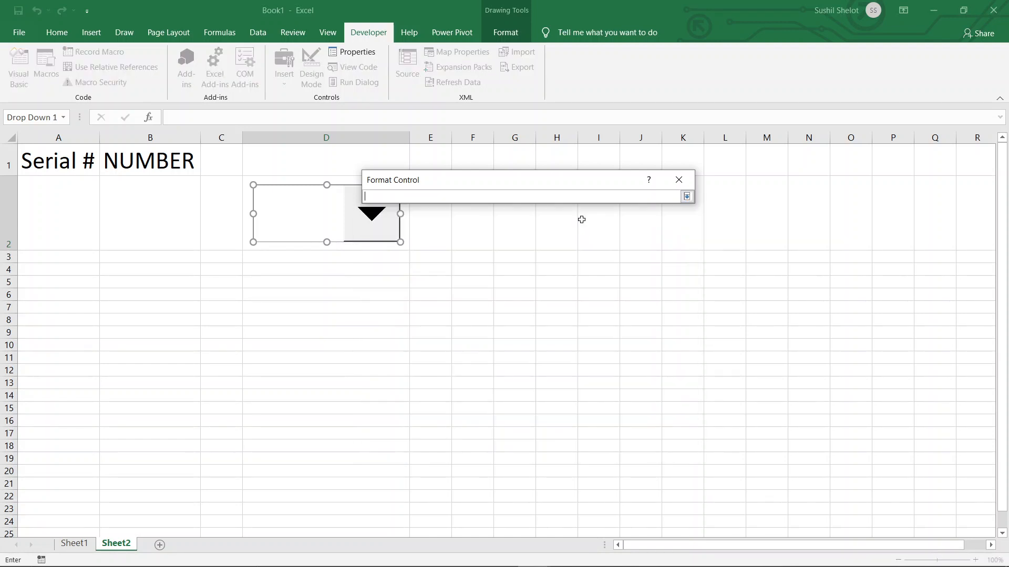
{"action": "left_click", "coordinate": [76, 545]}
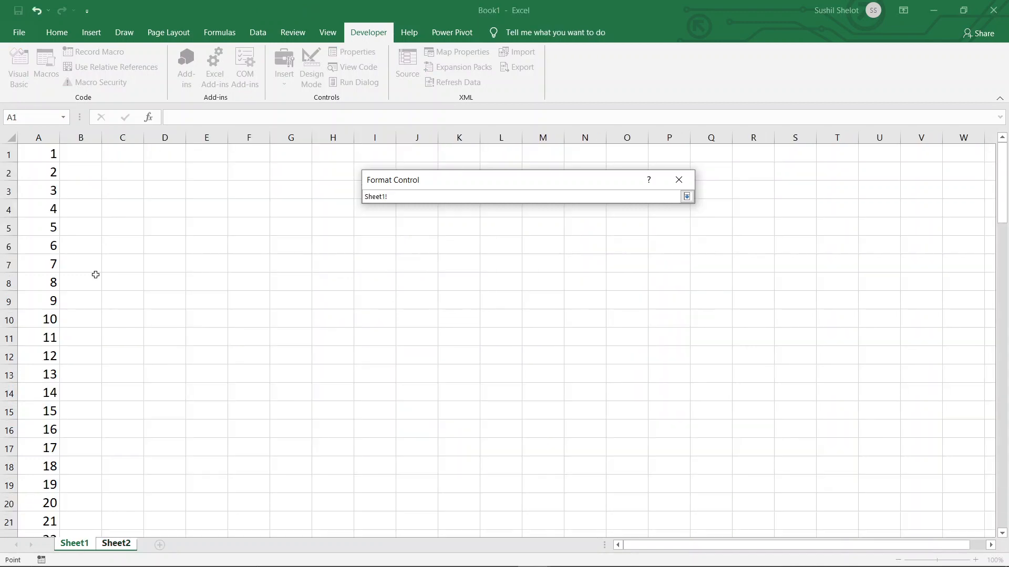
{"action": "left_click_drag", "start_coordinate": [46, 157], "coordinate": [40, 503]}
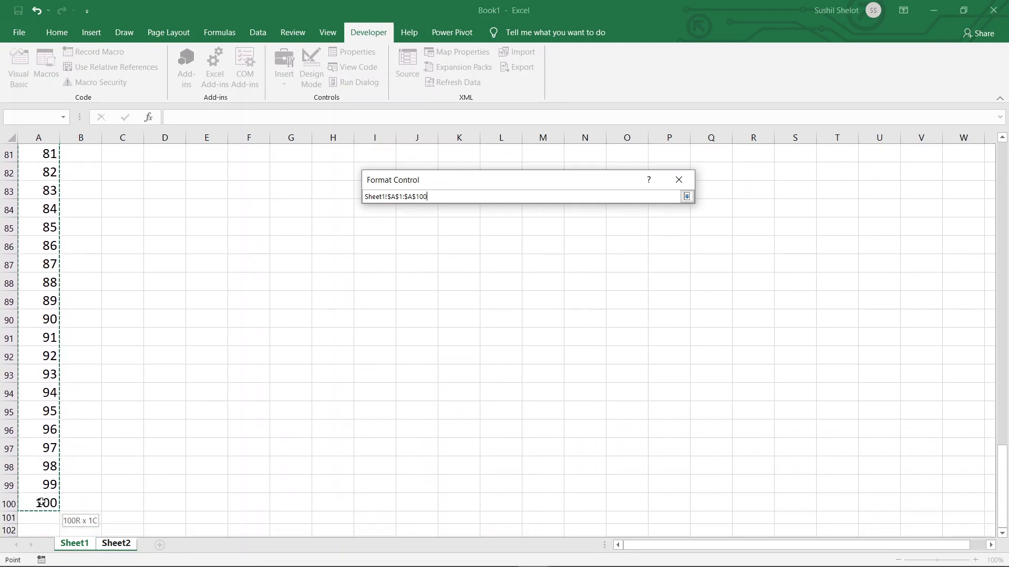
{"action": "key", "text": "Return"}
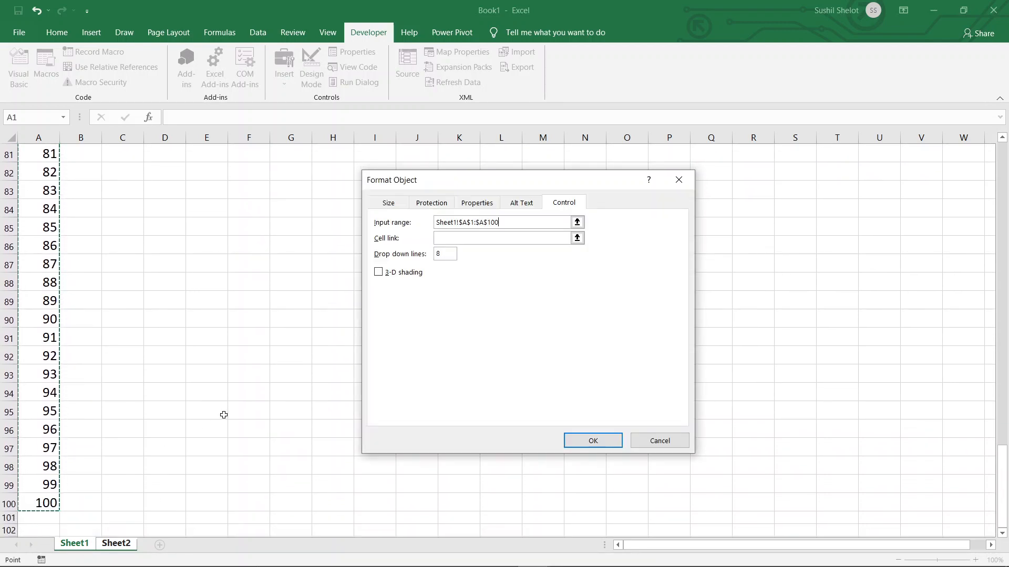
Set the combo box's cell link to $A$2 on Sheet2.
{"action": "left_click", "coordinate": [577, 238]}
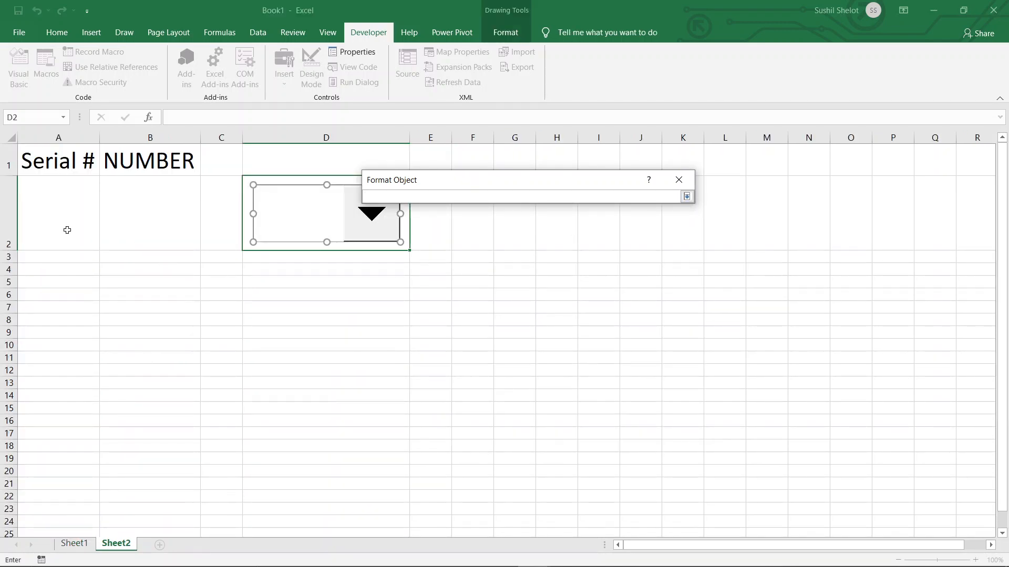
{"action": "left_click", "coordinate": [68, 230]}
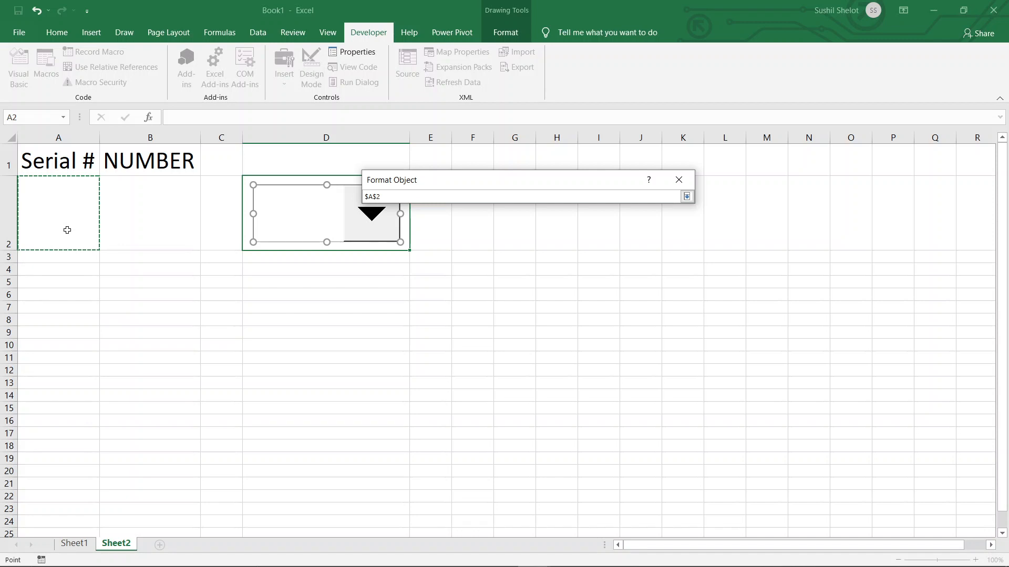
{"action": "key", "text": "Return"}
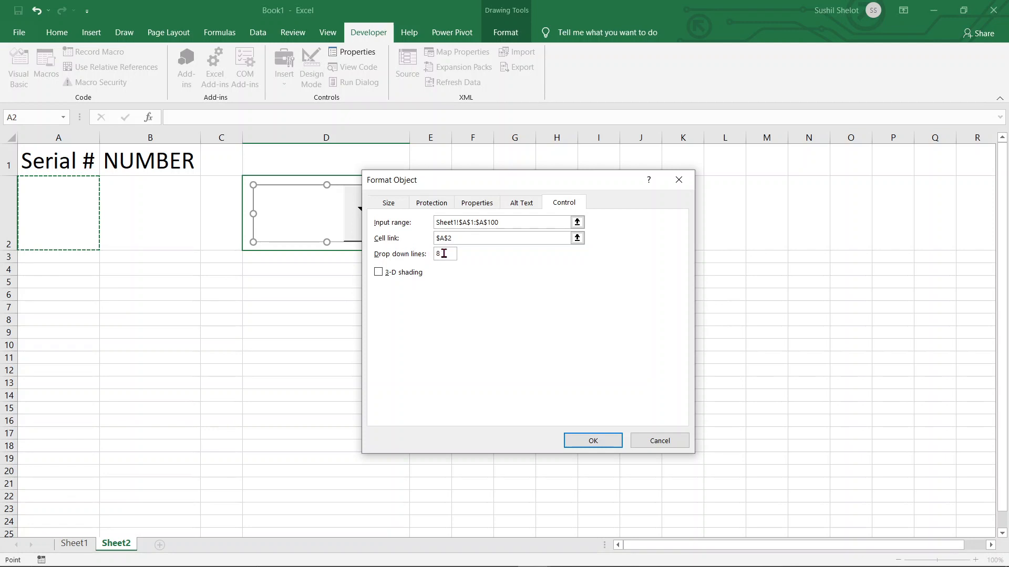
Set the combo box to 100 drop down lines with 3-D shading and apply the settings.
{"action": "left_click_drag", "start_coordinate": [435, 257], "coordinate": [484, 258]}
{"action": "type", "text": "100"}
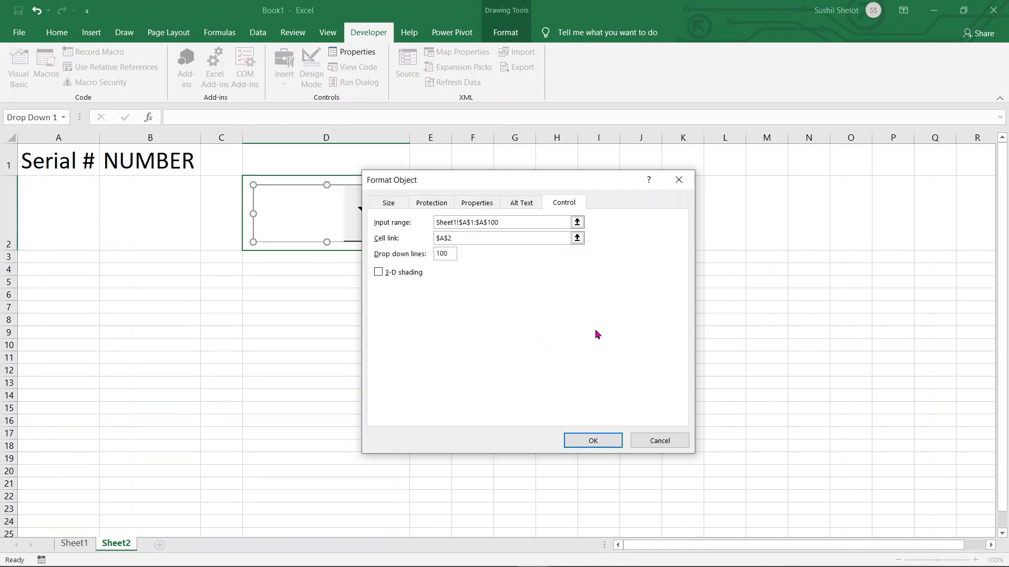
{"action": "left_click", "coordinate": [378, 272]}
{"action": "left_click", "coordinate": [600, 441]}
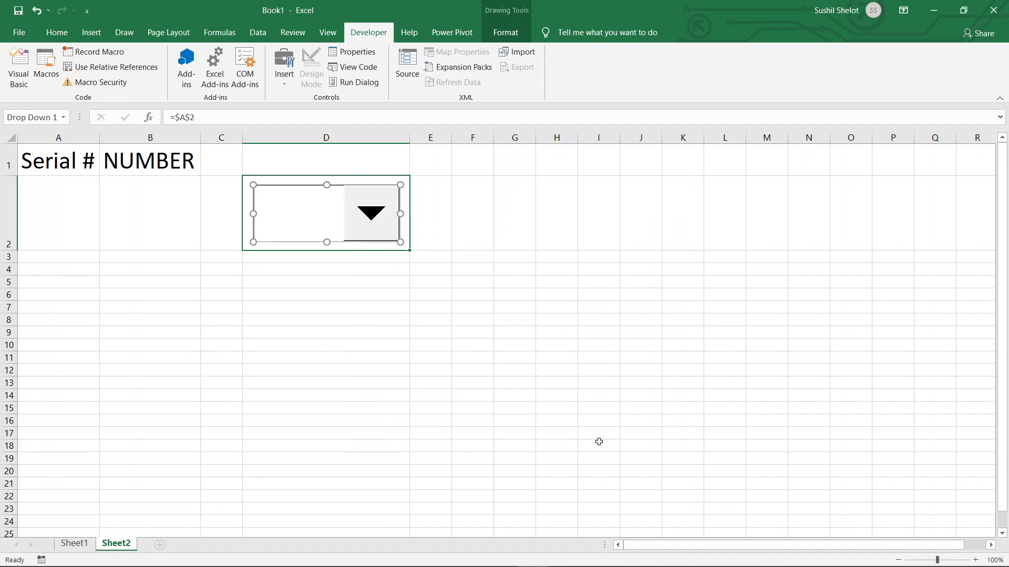
Deselect the combo box and check the entries in its drop-down list.
{"action": "left_click", "coordinate": [439, 216]}
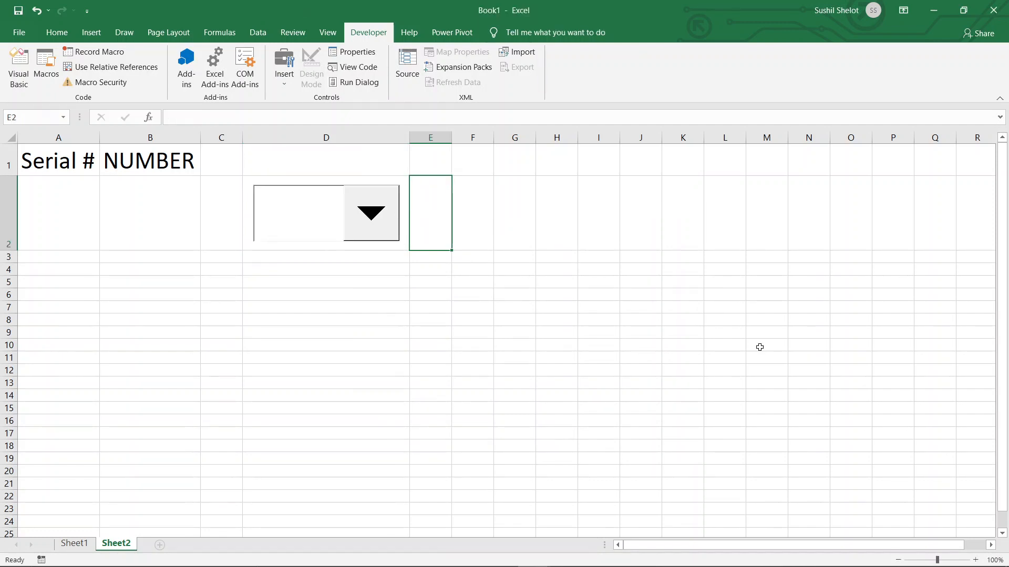
{"action": "left_click", "coordinate": [377, 223]}
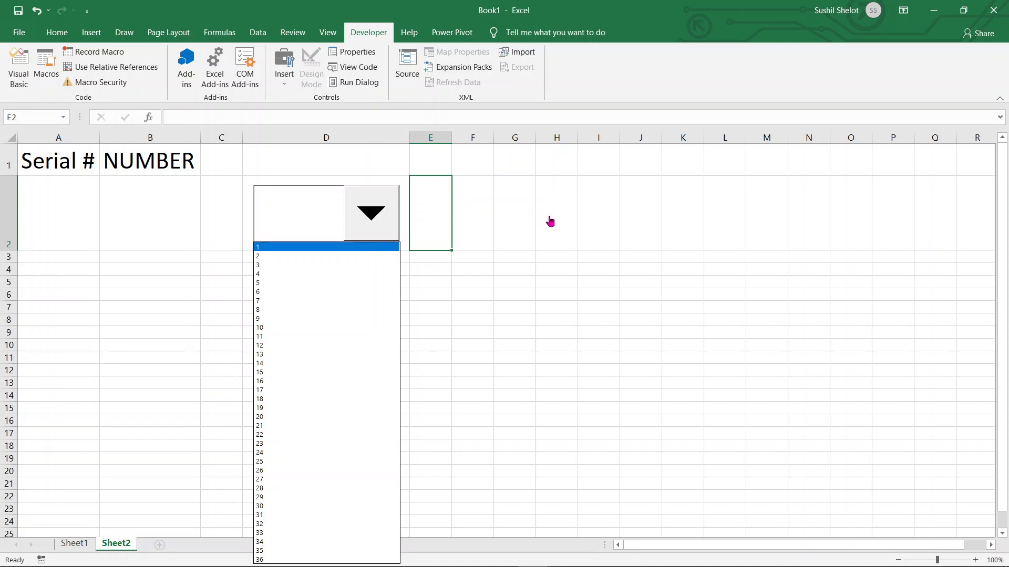
{"action": "left_click", "coordinate": [481, 182]}
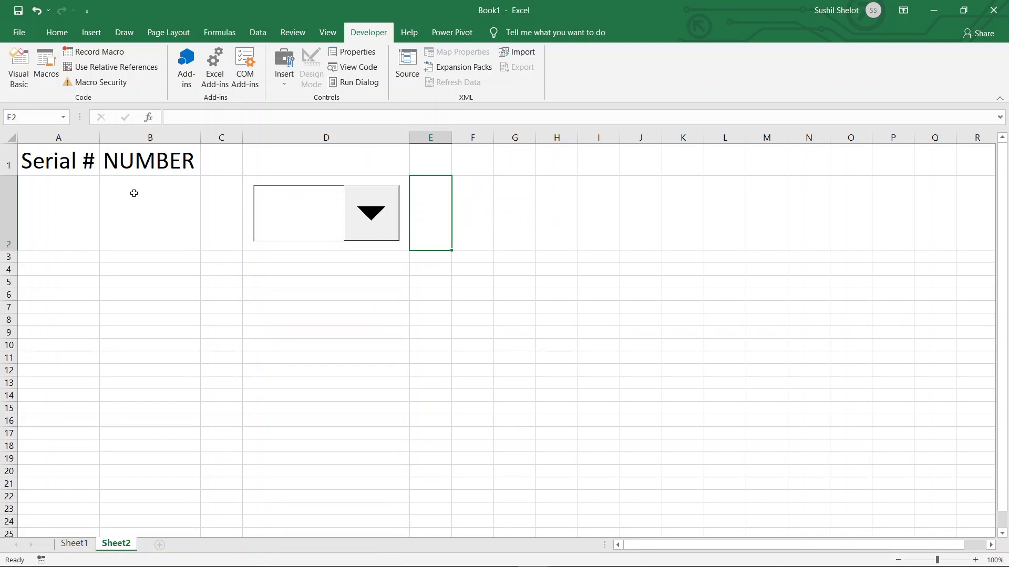
Apply All Borders to cells A2:B2.
{"action": "left_click", "coordinate": [54, 229]}
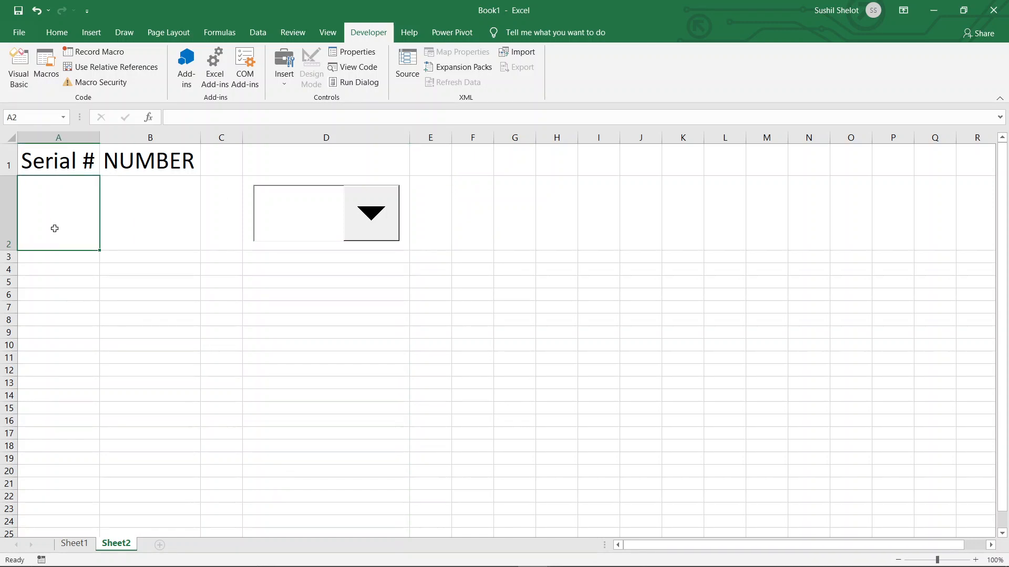
{"action": "left_click", "coordinate": [57, 32]}
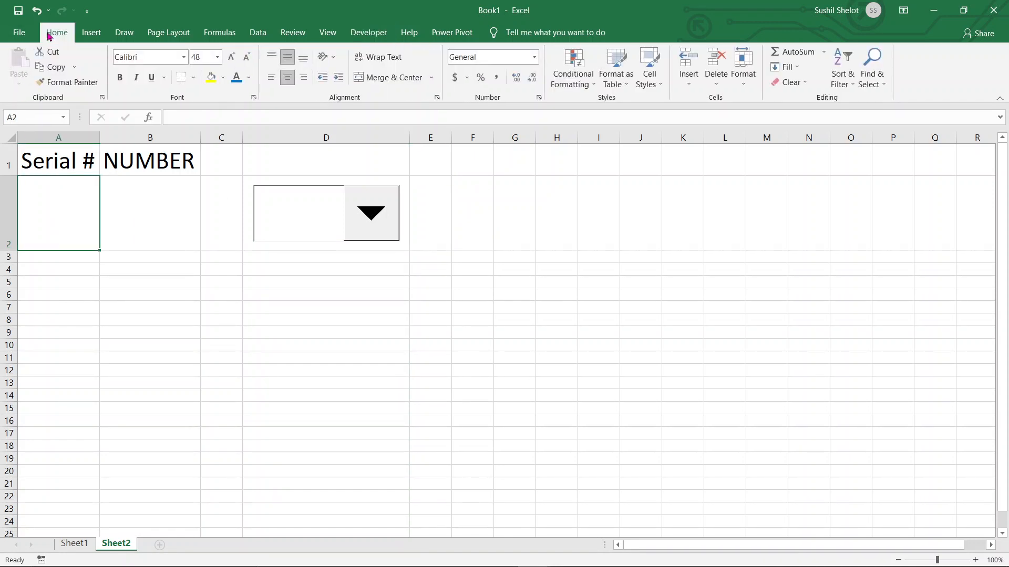
{"action": "left_click_drag", "start_coordinate": [69, 214], "coordinate": [140, 218]}
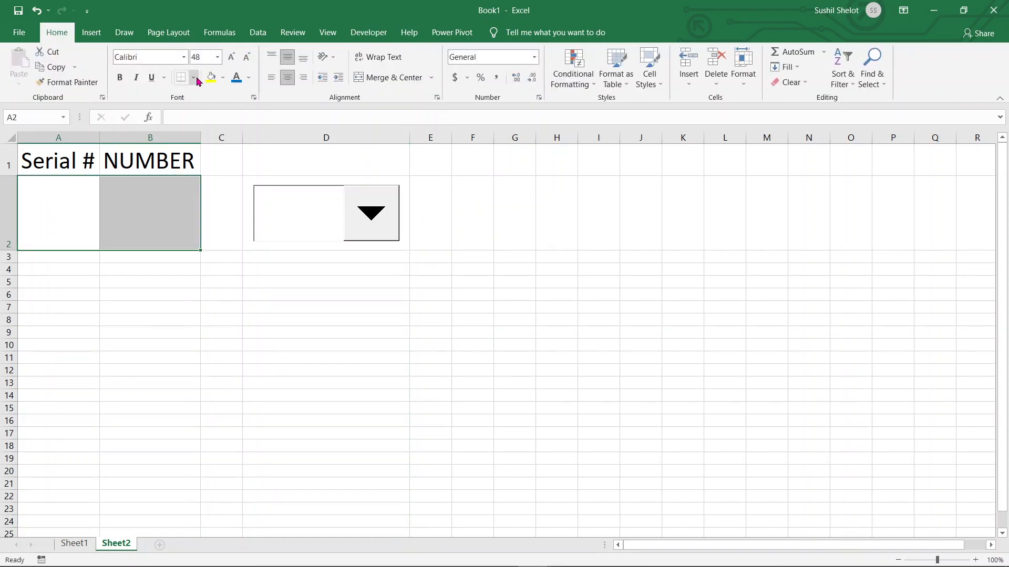
{"action": "left_click", "coordinate": [195, 79]}
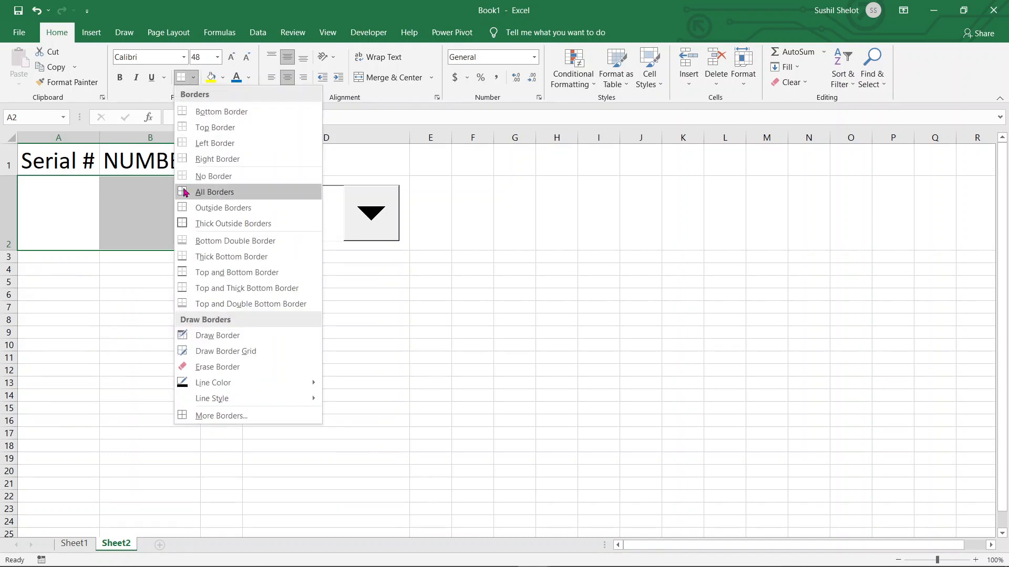
{"action": "left_click", "coordinate": [210, 191]}
{"action": "left_click", "coordinate": [561, 310]}
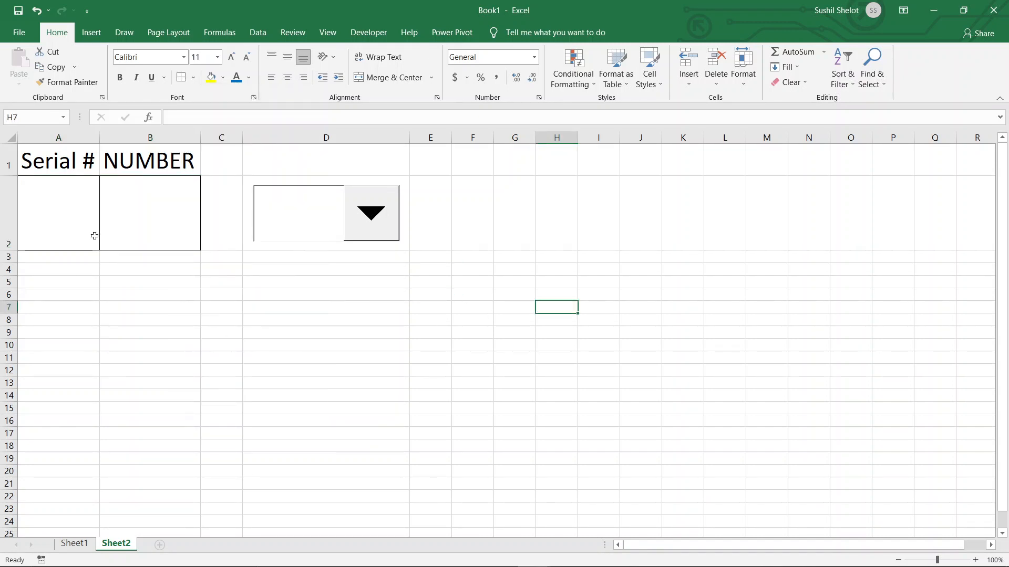
Apply All Borders to the heading cells A1:B1.
{"action": "left_click_drag", "start_coordinate": [60, 161], "coordinate": [157, 163]}
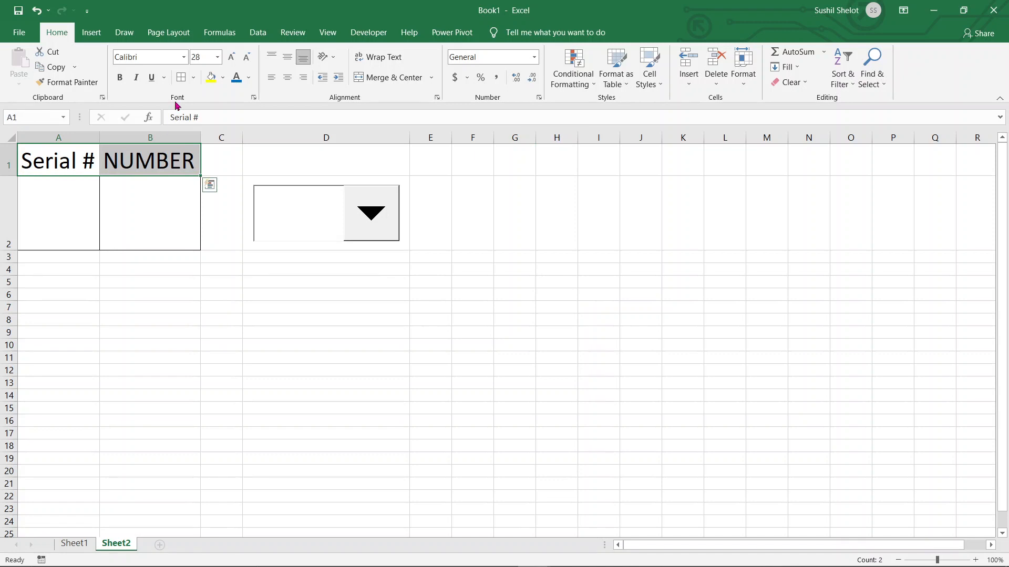
{"action": "left_click", "coordinate": [182, 79]}
{"action": "left_click", "coordinate": [226, 294]}
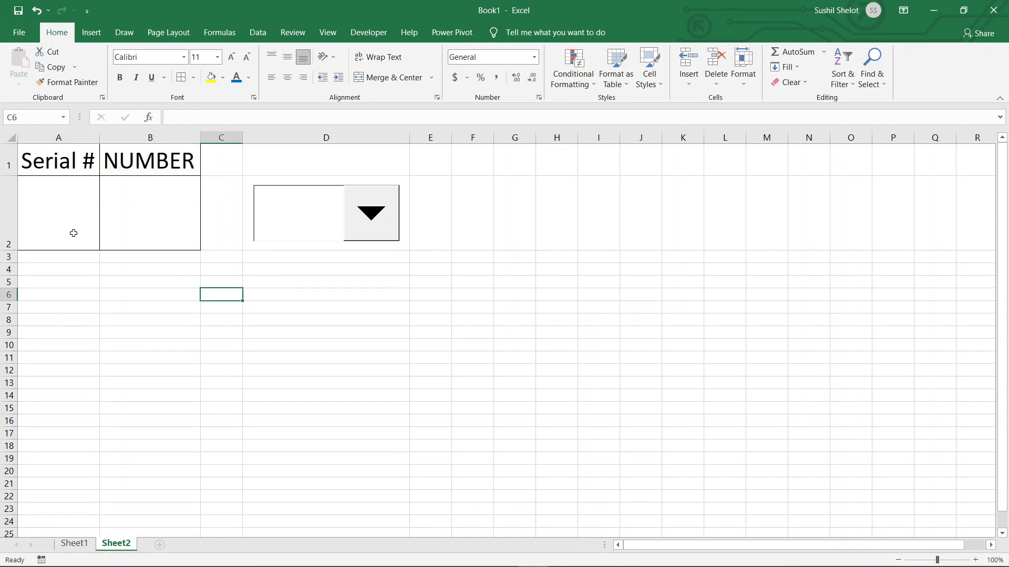
Enter the formula =RANDBETWEEN(1,100) in cell B2 under the NUMBER heading.
{"action": "left_click", "coordinate": [74, 233]}
{"action": "left_click", "coordinate": [121, 223]}
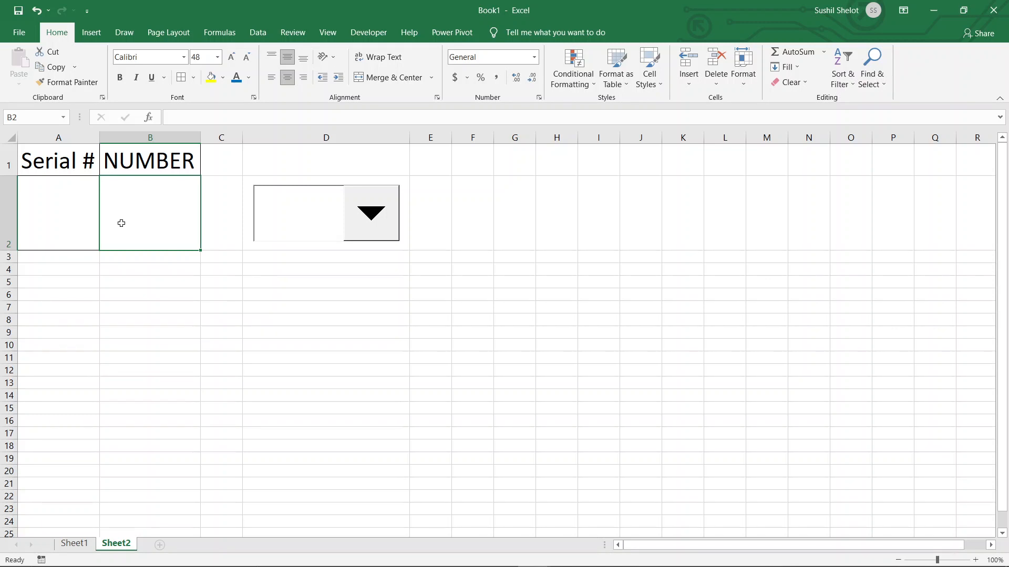
{"action": "left_click", "coordinate": [186, 117]}
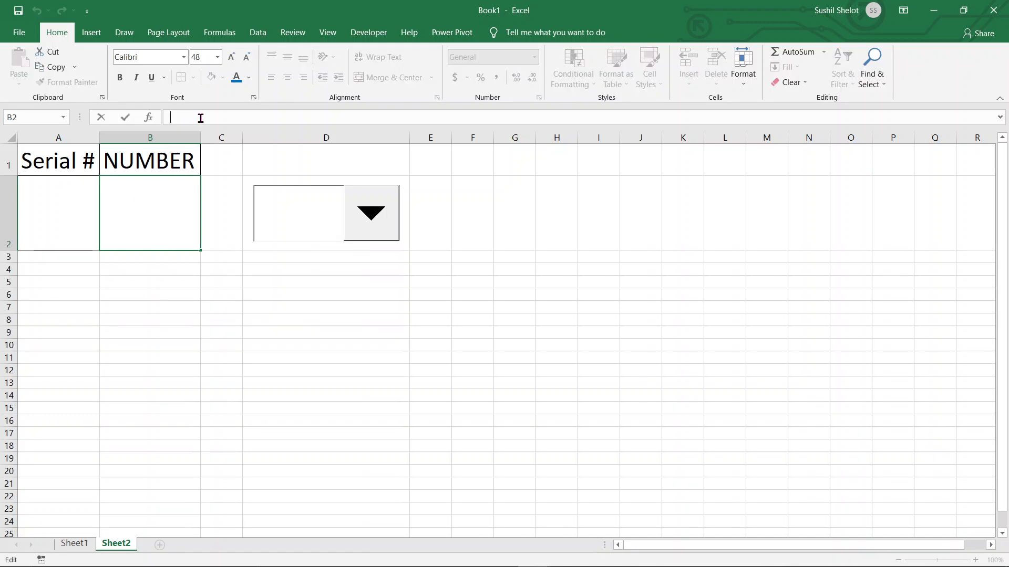
{"action": "type", "text": "=rand"}
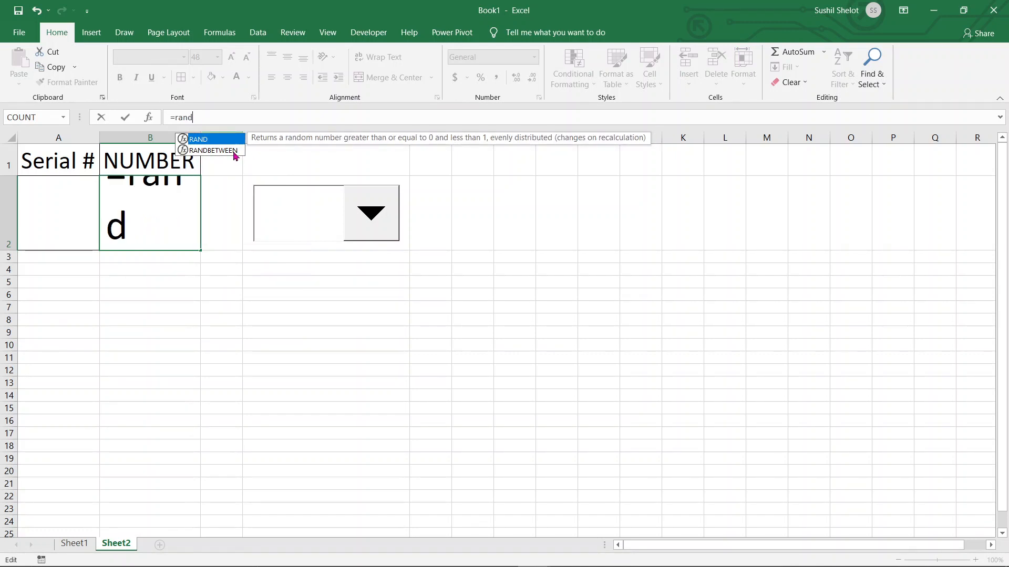
{"action": "double_click", "coordinate": [234, 152]}
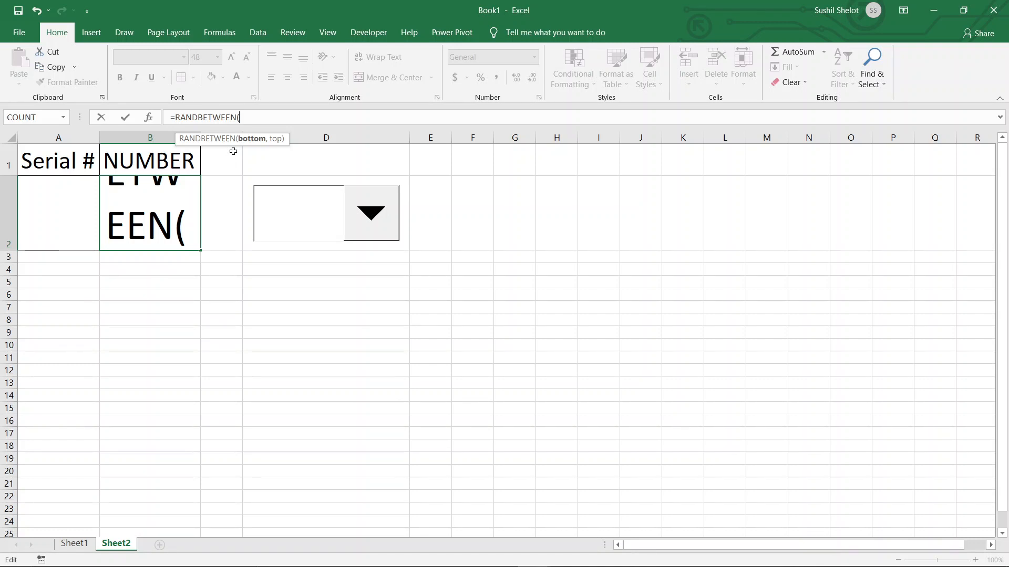
{"action": "type", "text": "1,"}
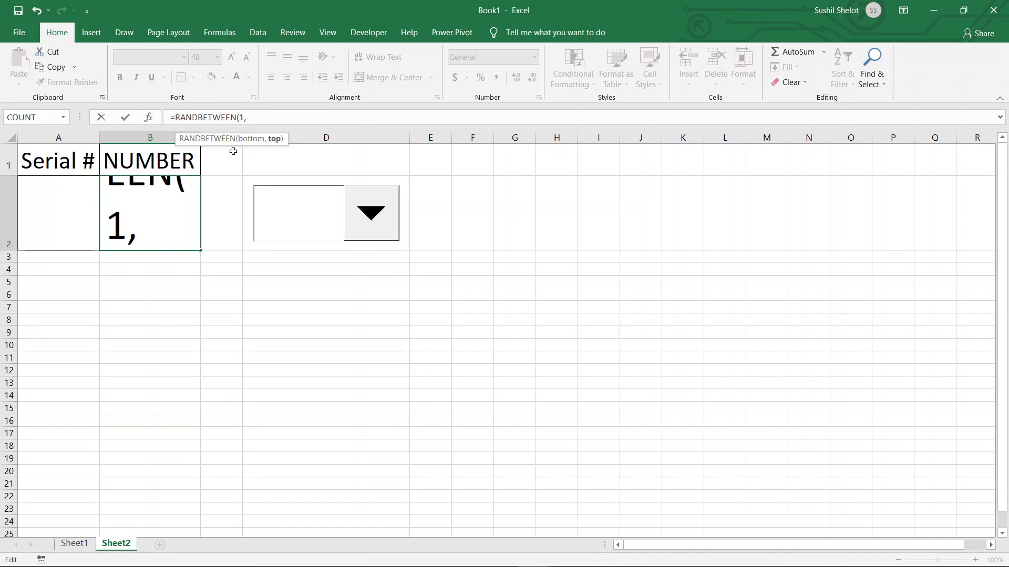
{"action": "type", "text": "10"}
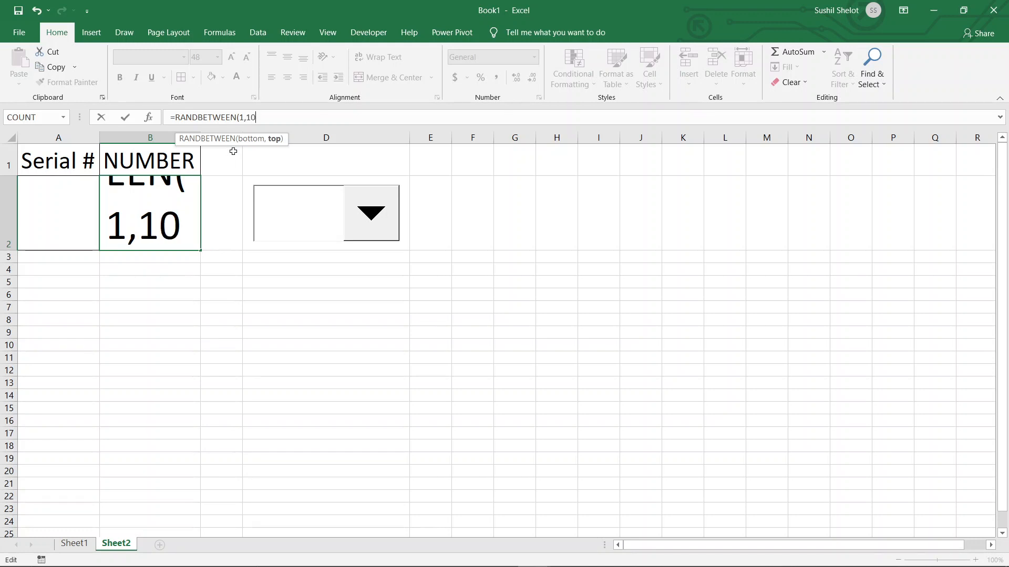
{"action": "type", "text": "0"}
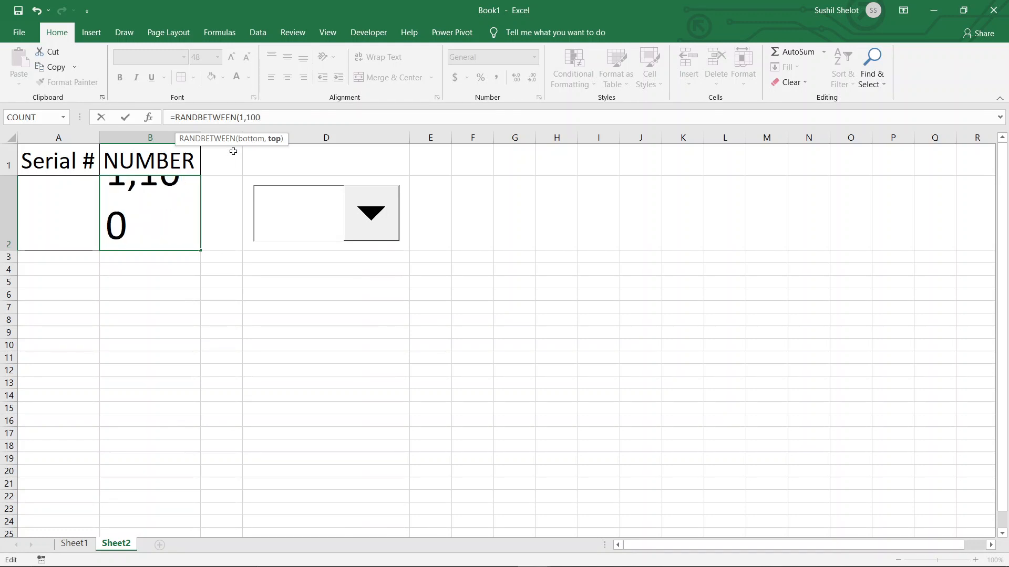
{"action": "type", "text": ")"}
{"action": "key", "text": "Return"}
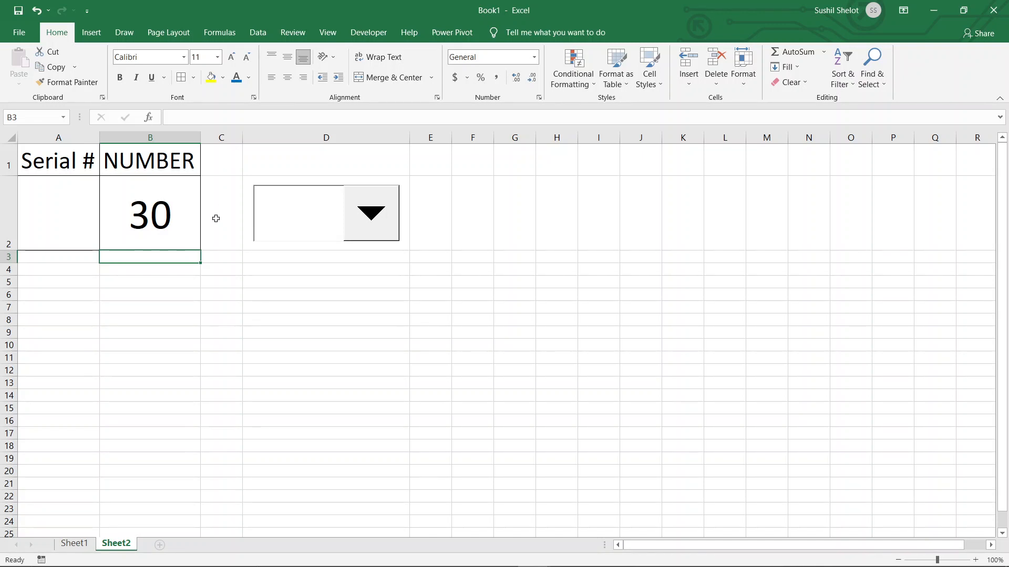
Enter 1 in E4 and 2 in F4, and fill the series across to 10 in N4.
{"action": "left_click", "coordinate": [432, 270]}
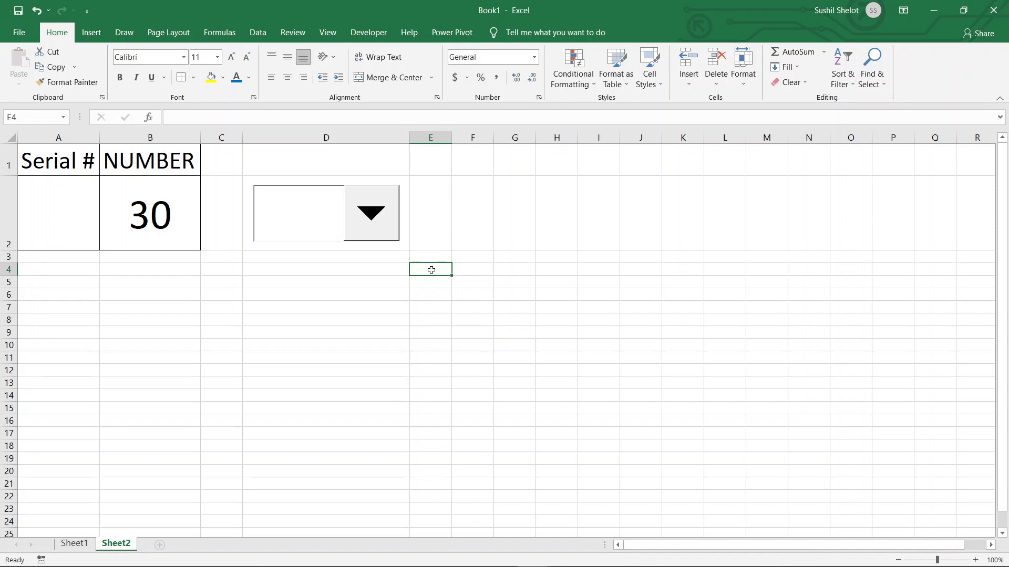
{"action": "type", "text": "1"}
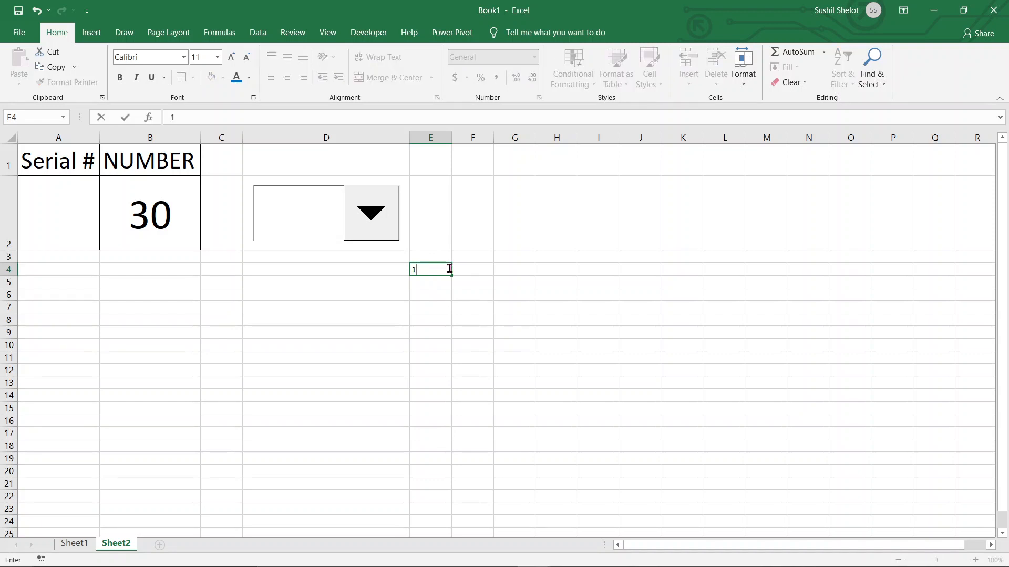
{"action": "left_click", "coordinate": [470, 268]}
{"action": "type", "text": "2"}
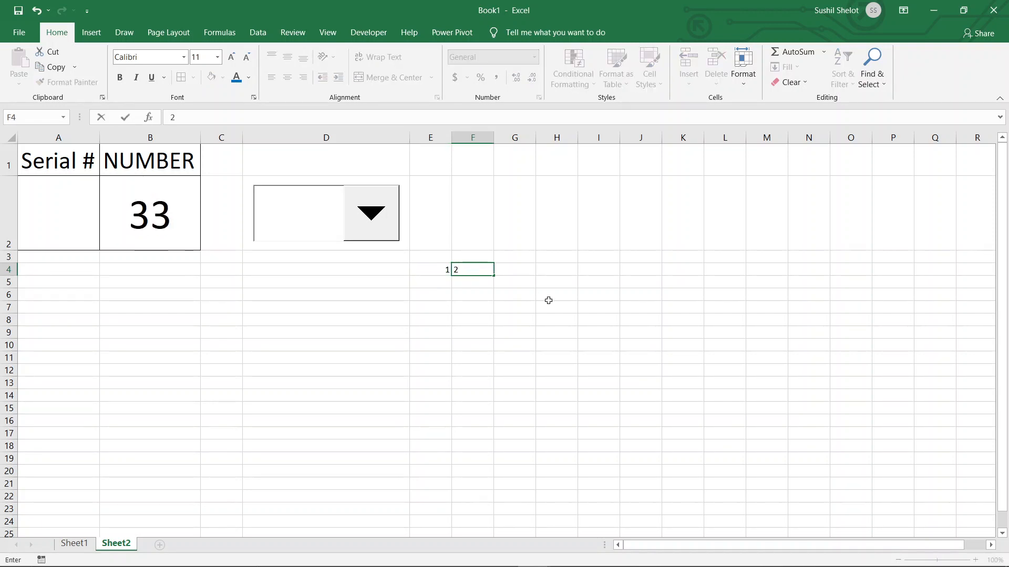
{"action": "left_click", "coordinate": [547, 300]}
{"action": "left_click", "coordinate": [437, 273]}
{"action": "left_click_drag", "start_coordinate": [436, 273], "coordinate": [817, 280]}
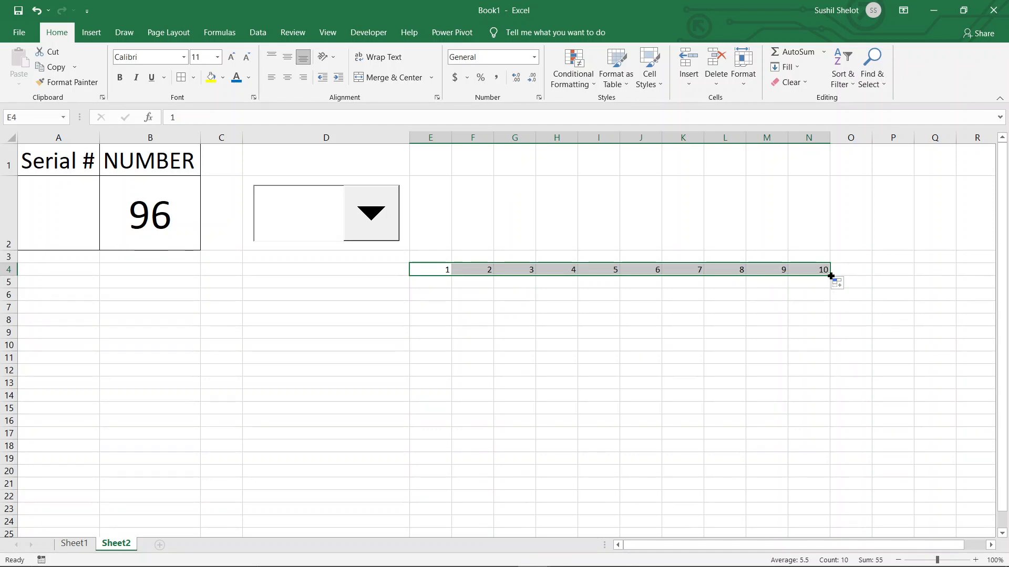
Try to fill the 1–10 row down to row 13, and clear the copied numbers from E5:N13.
{"action": "left_click_drag", "start_coordinate": [830, 277], "coordinate": [816, 402]}
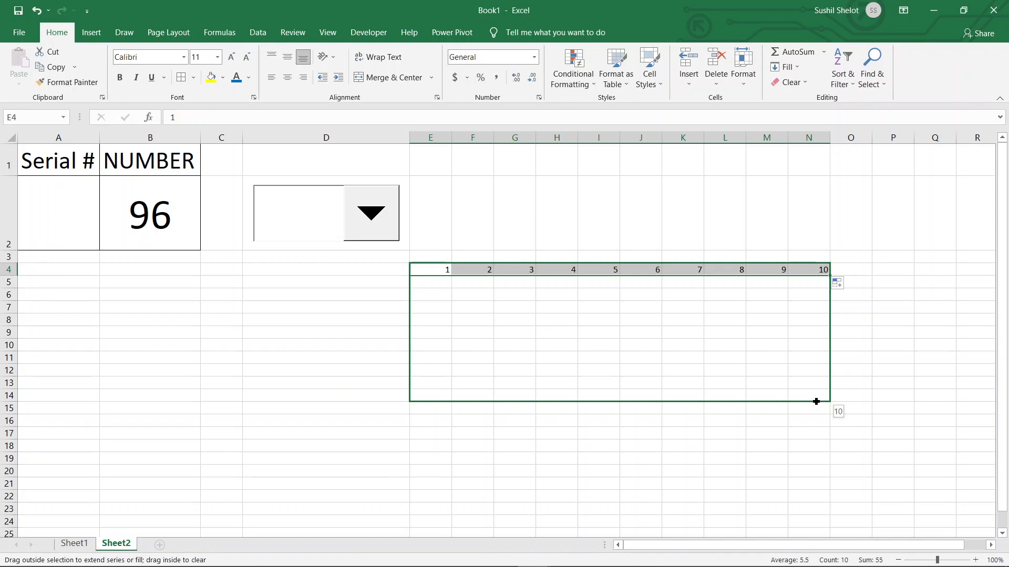
{"action": "left_click_drag", "start_coordinate": [816, 402], "coordinate": [815, 385]}
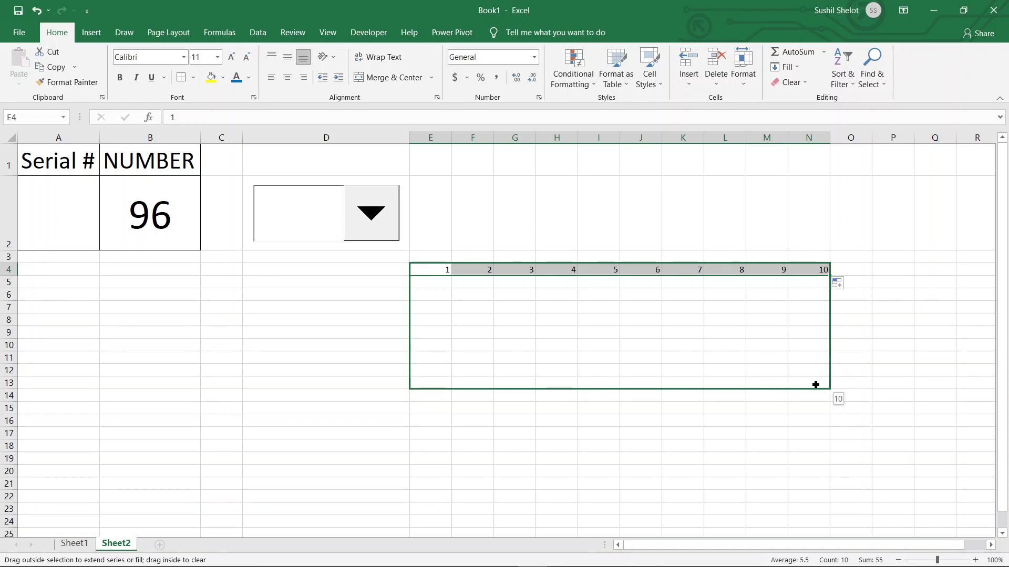
{"action": "left_click_drag", "start_coordinate": [816, 385], "coordinate": [815, 384]}
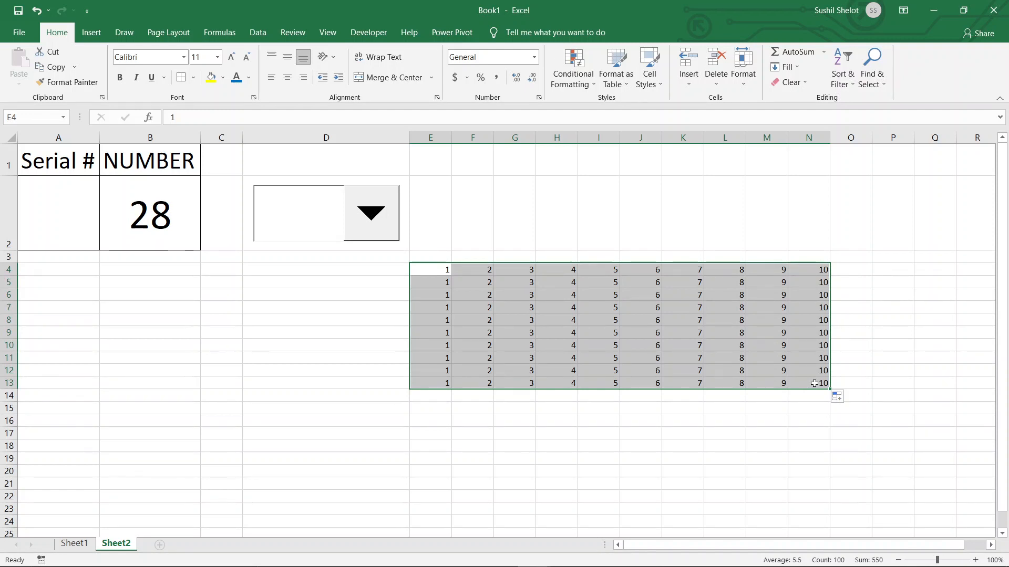
{"action": "left_click_drag", "start_coordinate": [428, 284], "coordinate": [819, 378]}
{"action": "key", "text": "Delete"}
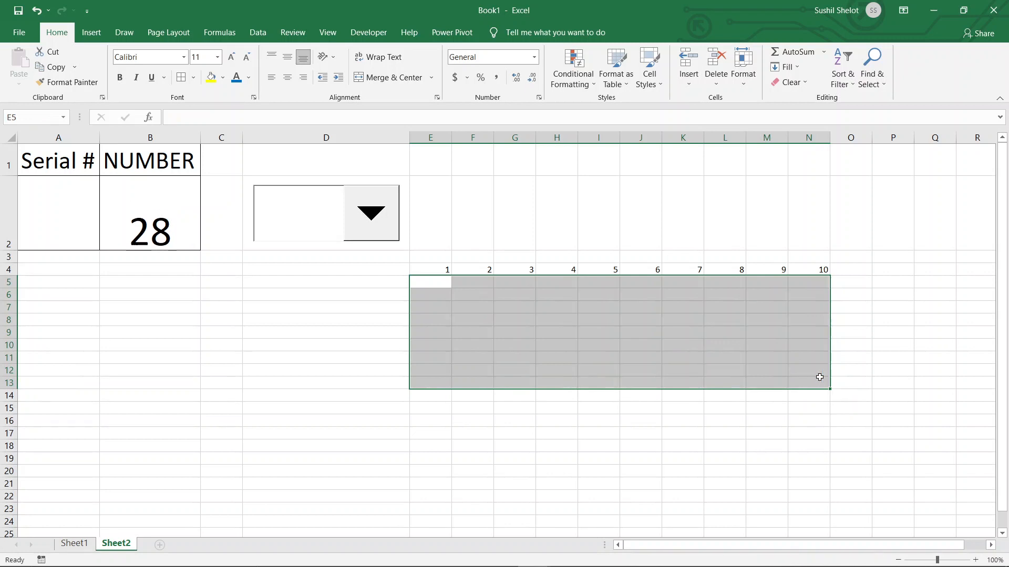
Fill the range E5:N13 with the formula =$N$4+E4 in one entry.
{"action": "left_click", "coordinate": [211, 113]}
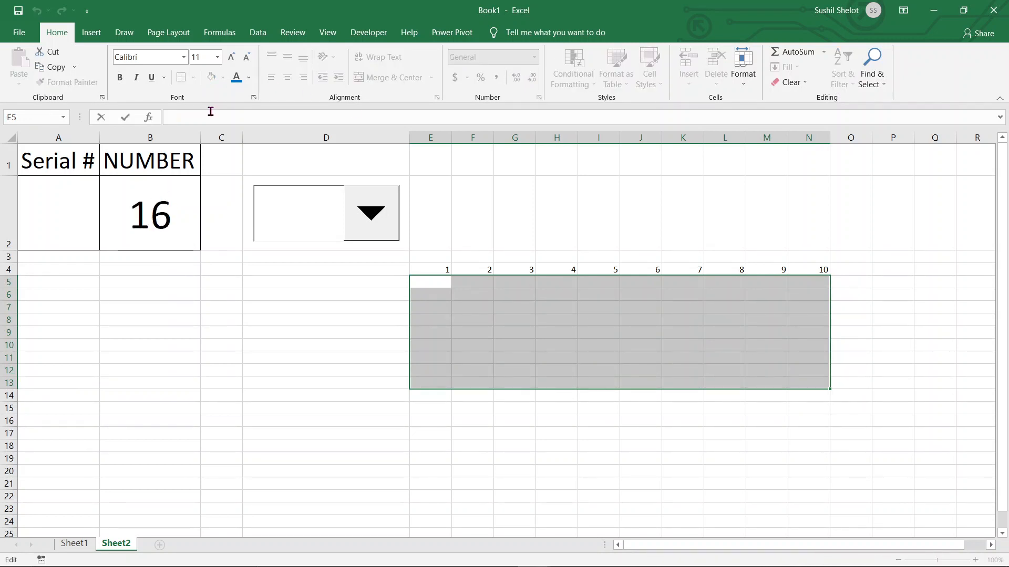
{"action": "type", "text": "="}
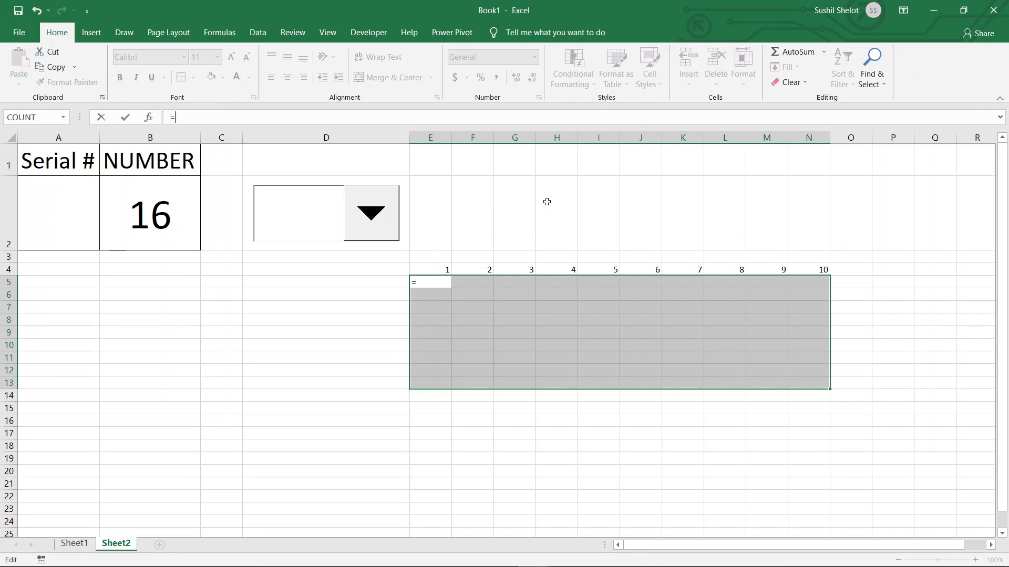
{"action": "left_click", "coordinate": [806, 271]}
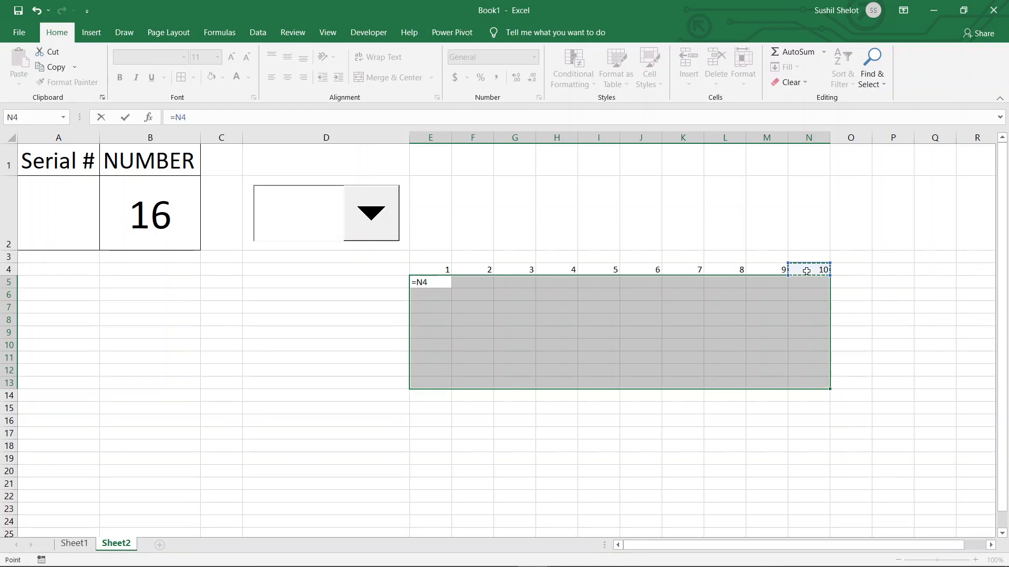
{"action": "key", "text": "F4"}
{"action": "type", "text": "+"}
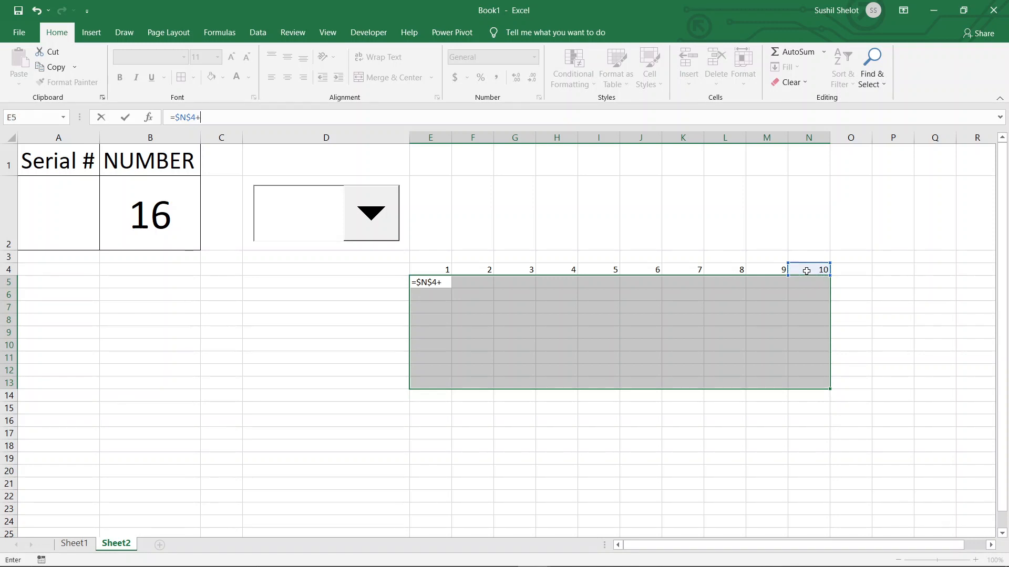
{"action": "left_click", "coordinate": [445, 268]}
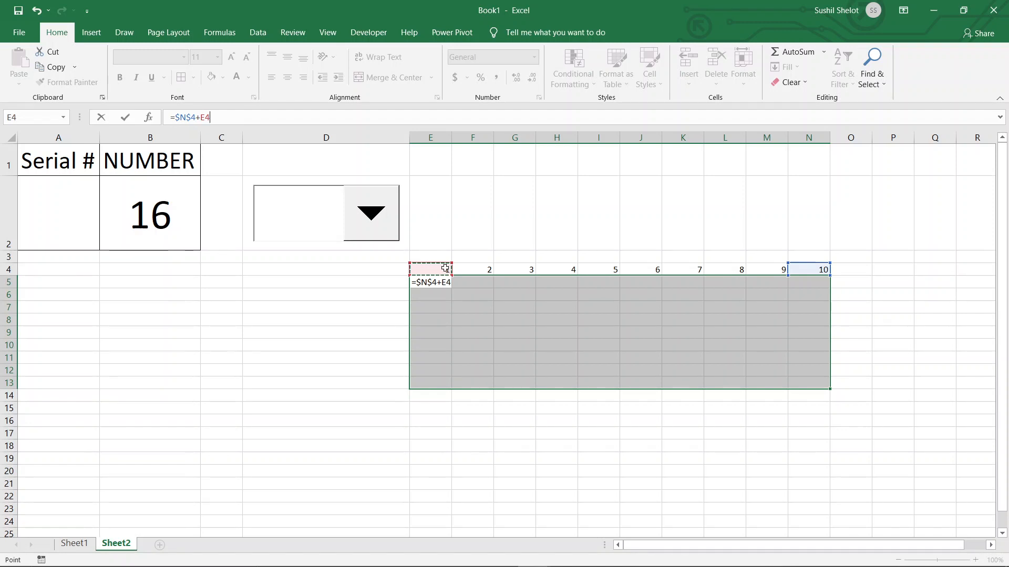
{"action": "key", "text": "ctrl+Return"}
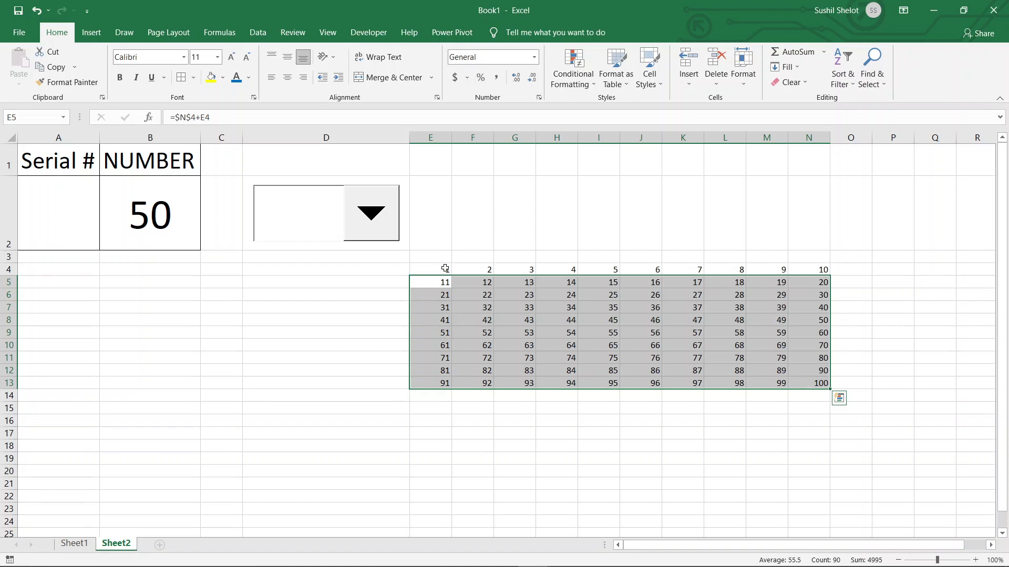
Copy the number grid E4:N13 and paste it over itself as values only.
{"action": "left_click_drag", "start_coordinate": [443, 269], "coordinate": [809, 382]}
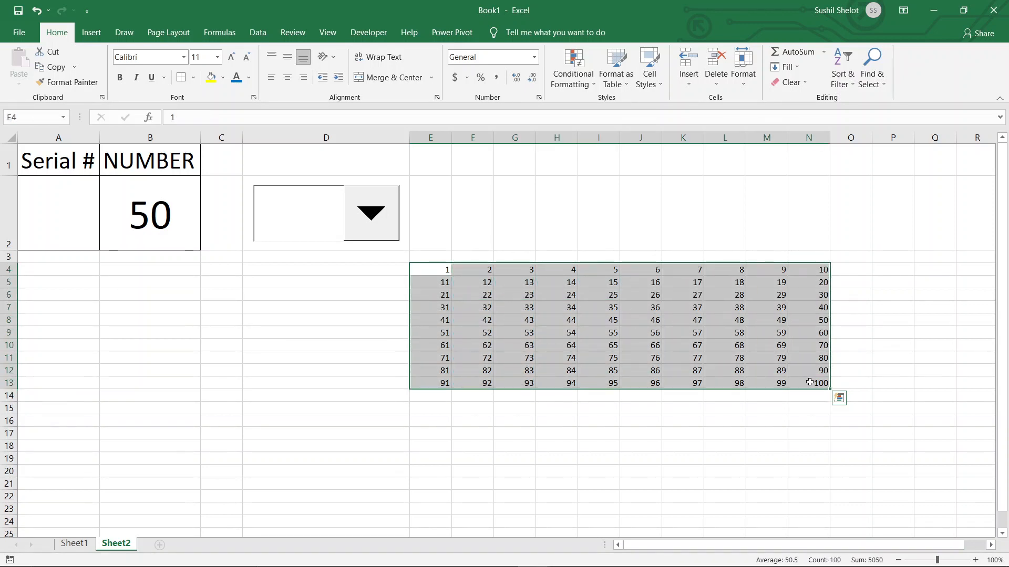
{"action": "key", "text": "ctrl+c"}
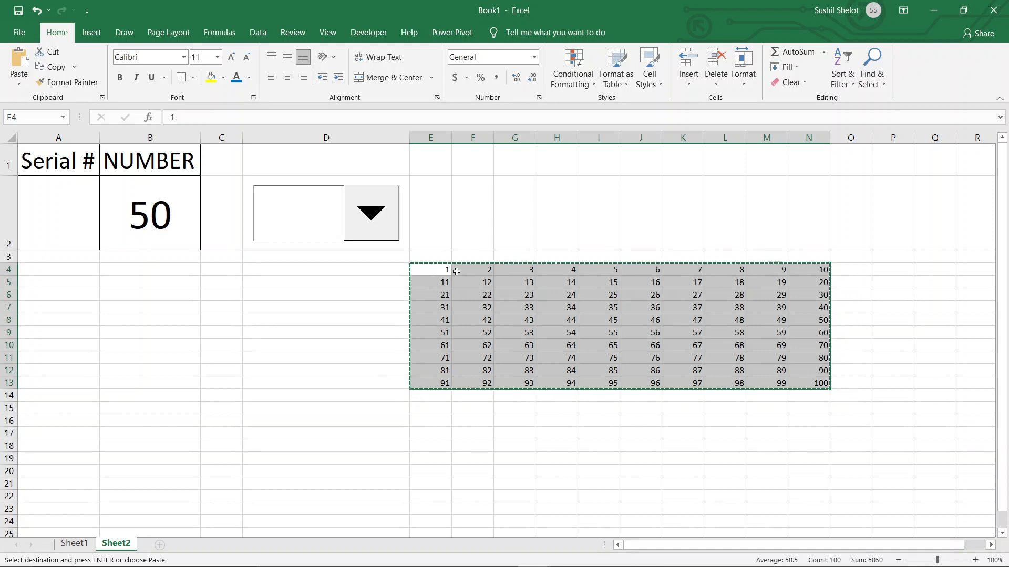
{"action": "right_click", "coordinate": [437, 267]}
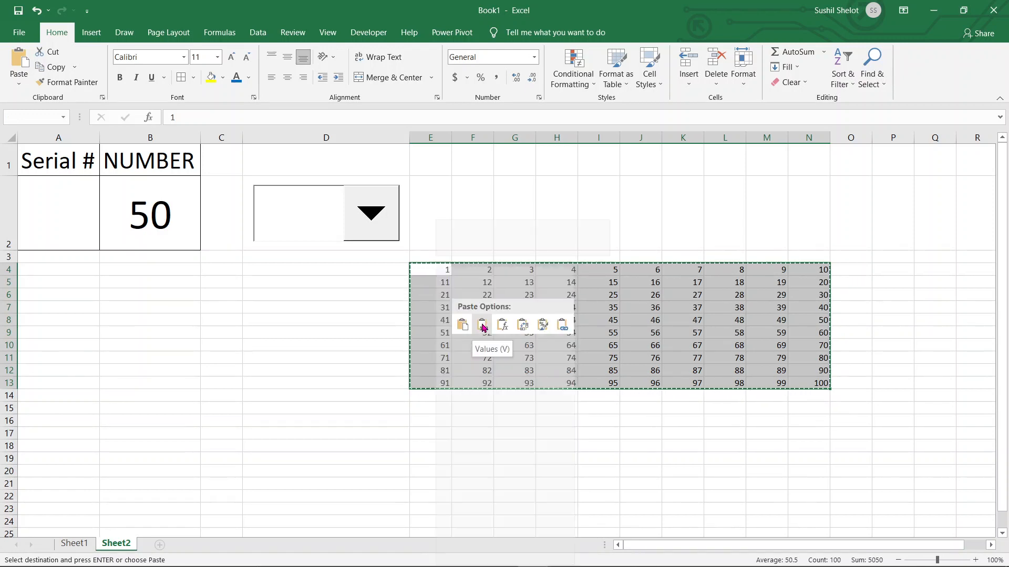
{"action": "left_click", "coordinate": [482, 326]}
{"action": "left_click", "coordinate": [644, 457]}
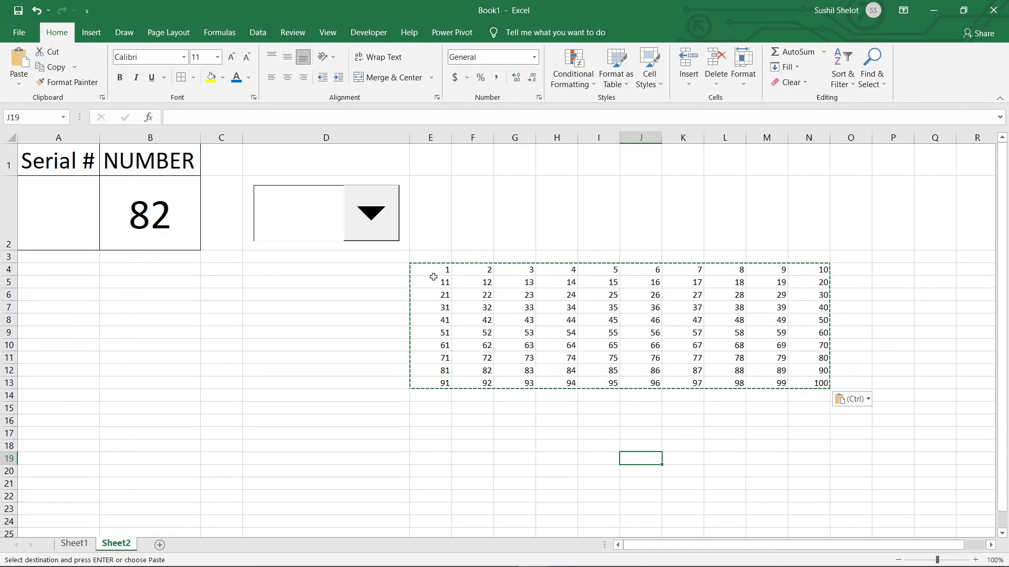
{"action": "key", "text": "Escape"}
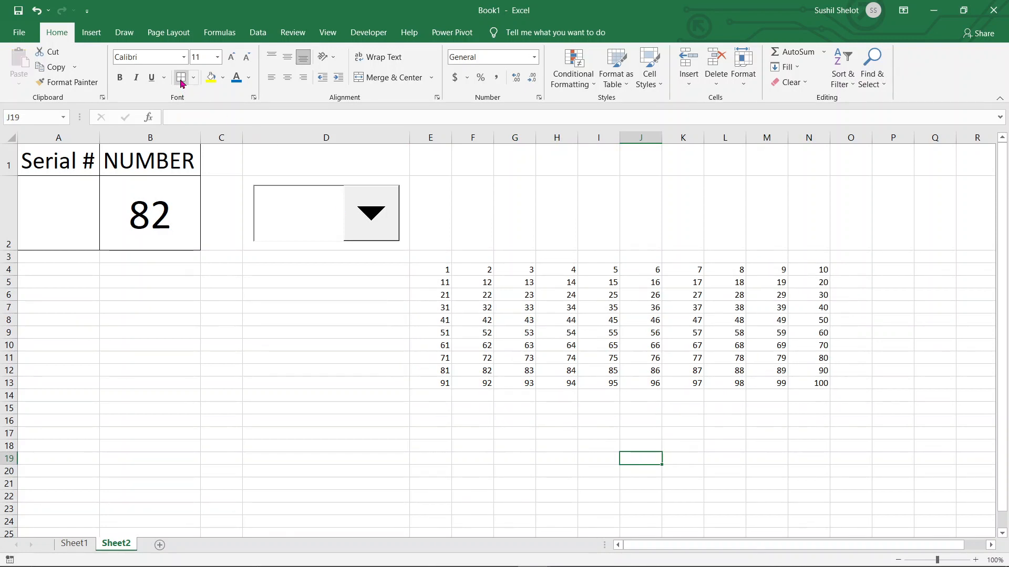
Apply Thick Outside Borders to cell J19 and to the number grid E4:N13.
{"action": "left_click", "coordinate": [194, 78]}
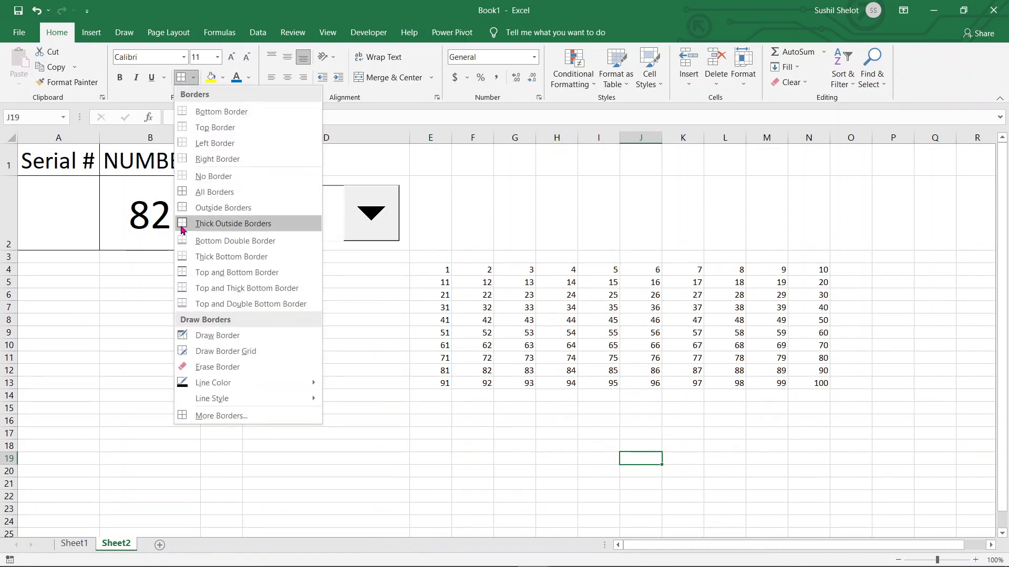
{"action": "left_click", "coordinate": [182, 226]}
{"action": "left_click_drag", "start_coordinate": [437, 270], "coordinate": [804, 383]}
{"action": "left_click", "coordinate": [182, 77]}
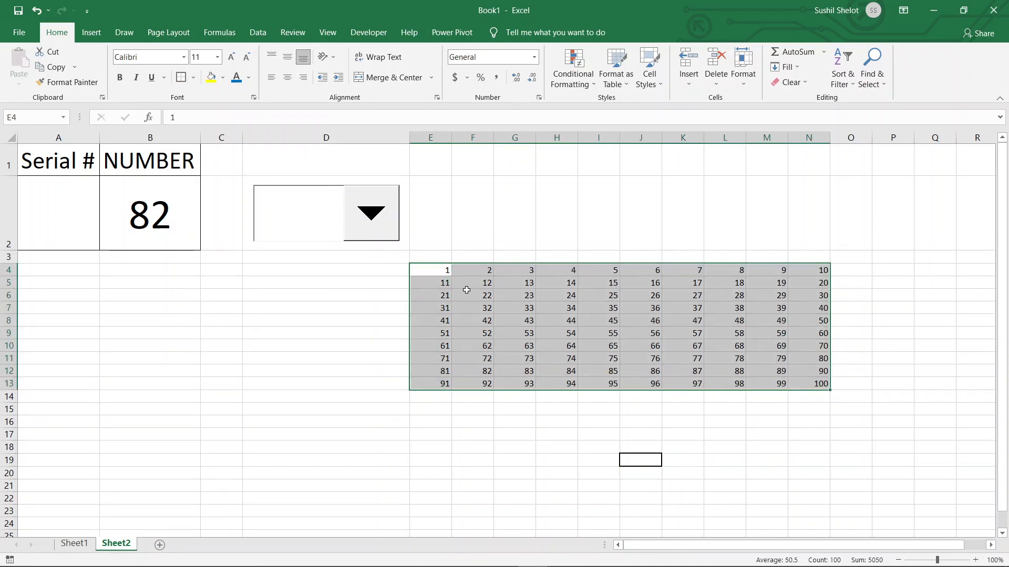
{"action": "left_click", "coordinate": [526, 438]}
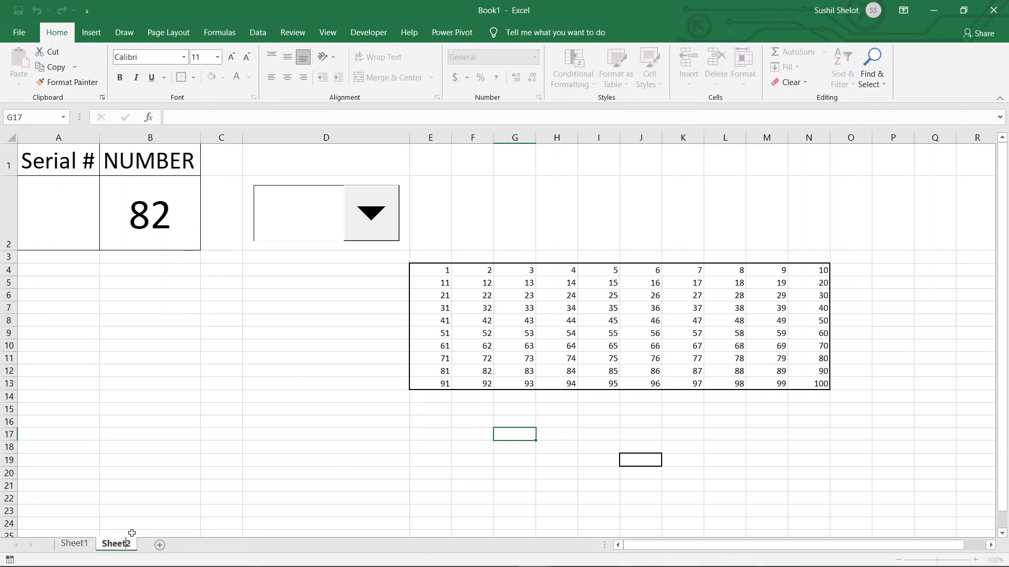
Rename Sheet2 as ADMIN and check the entries in the combo box's drop-down list.
{"action": "double_click", "coordinate": [132, 546]}
{"action": "type", "text": "ADMIN"}
{"action": "left_click", "coordinate": [218, 461]}
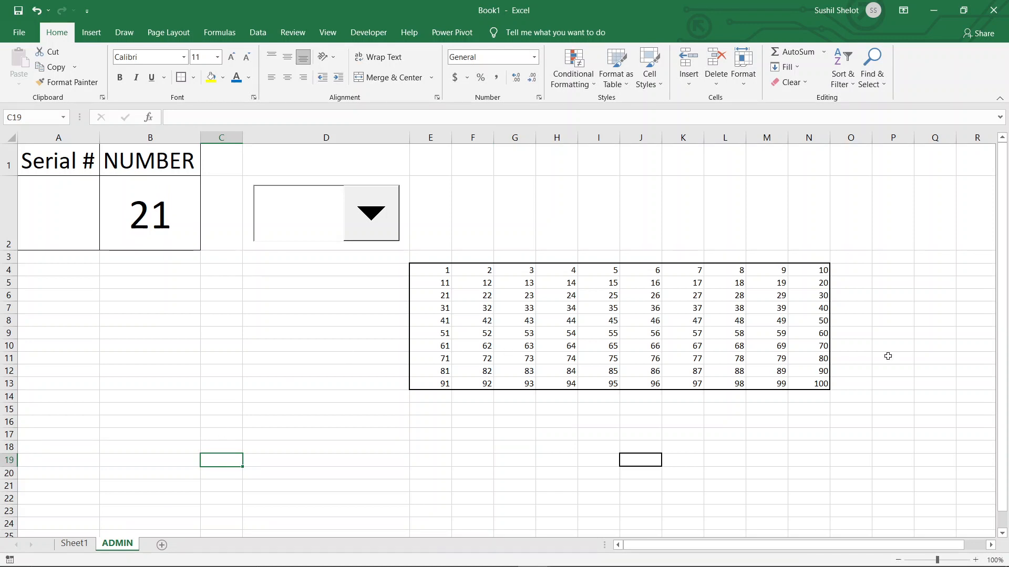
{"action": "left_click", "coordinate": [365, 232]}
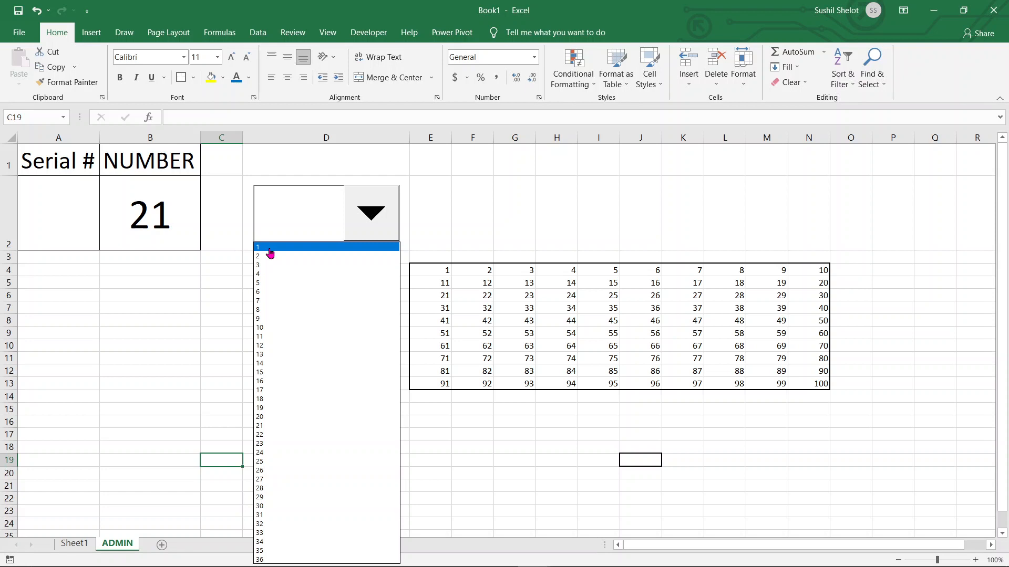
{"action": "left_click", "coordinate": [151, 294]}
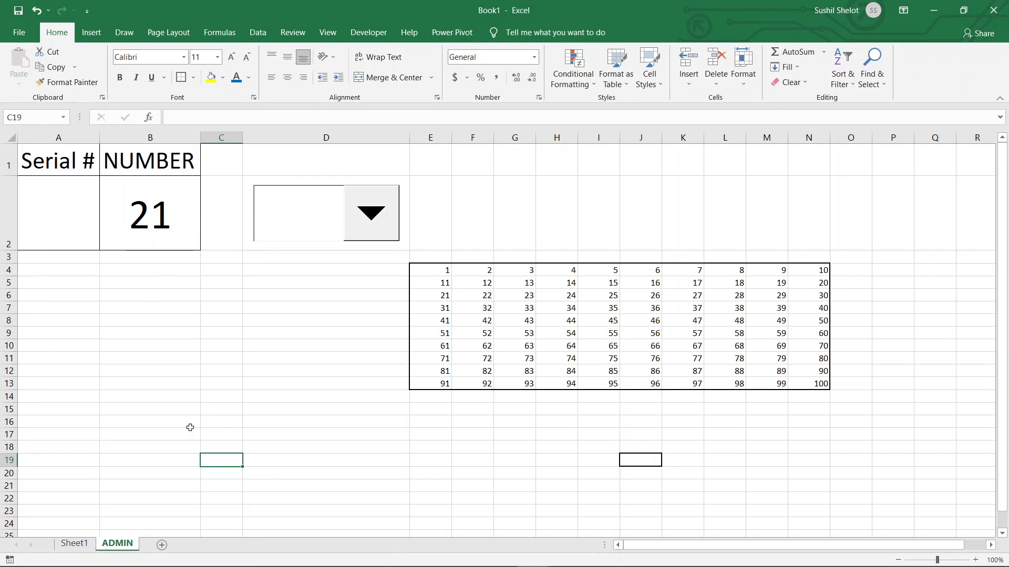
Add a new worksheet and rename it as PLAYER.
{"action": "left_click", "coordinate": [162, 546]}
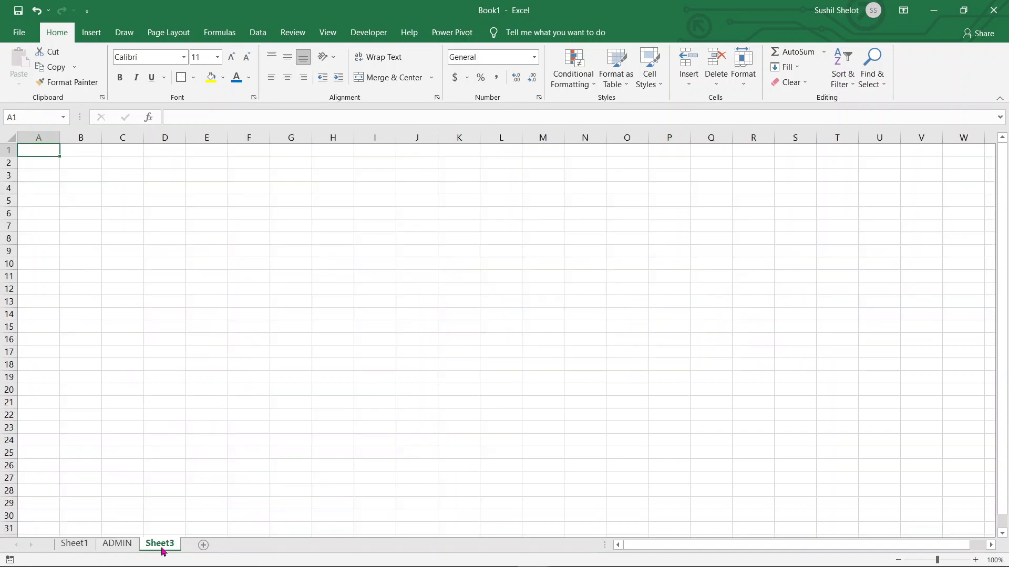
{"action": "double_click", "coordinate": [160, 545]}
{"action": "type", "text": "PLAYER"}
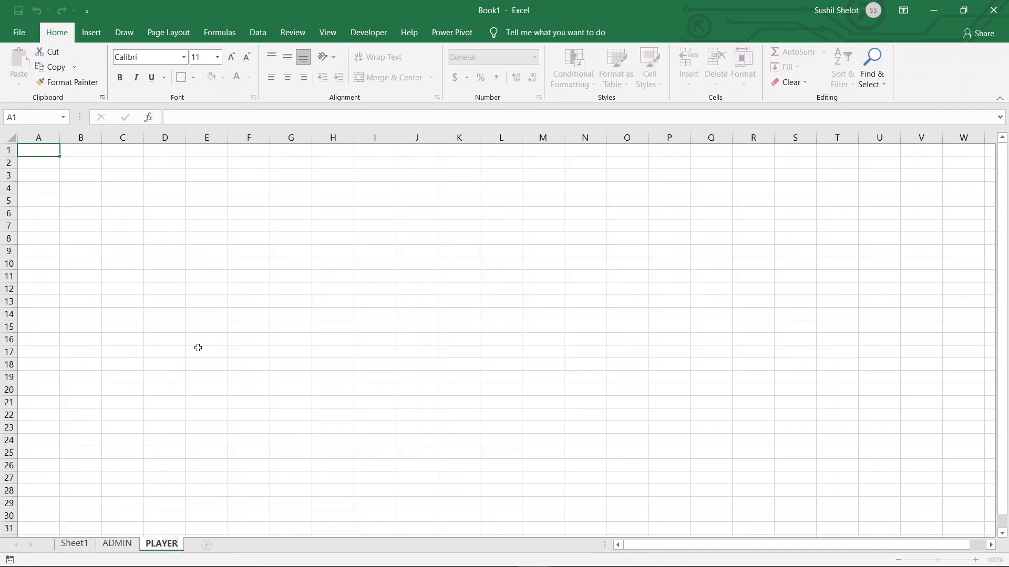
Apply All Borders to the range A1:J10 on the PLAYER sheet.
{"action": "left_click", "coordinate": [71, 151]}
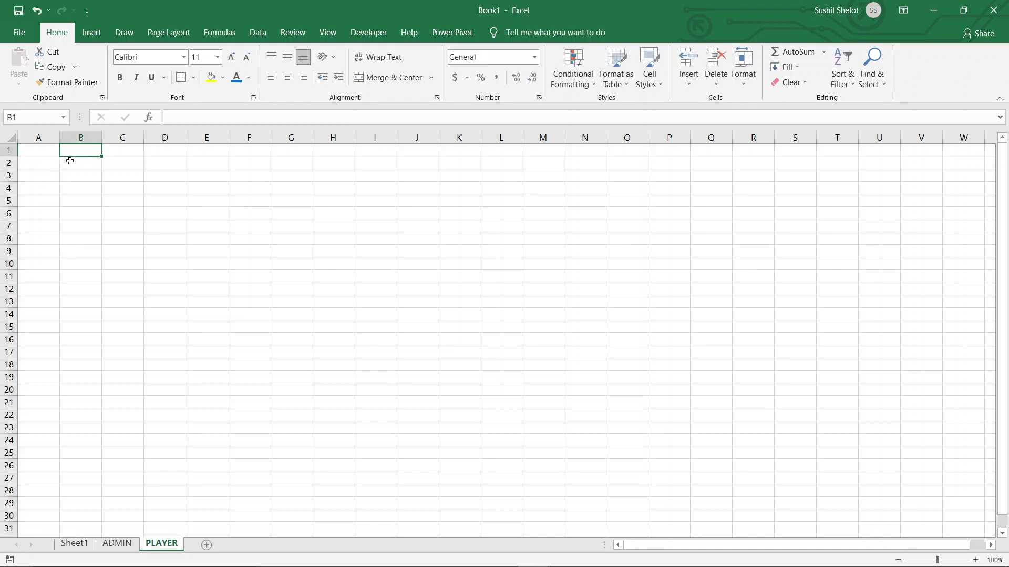
{"action": "left_click", "coordinate": [47, 149]}
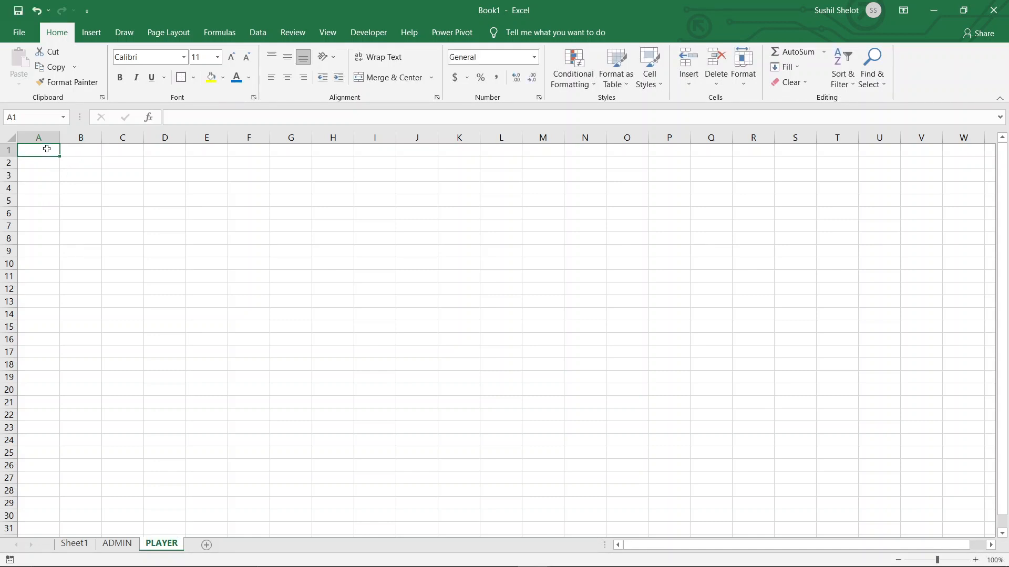
{"action": "left_click", "coordinate": [117, 544]}
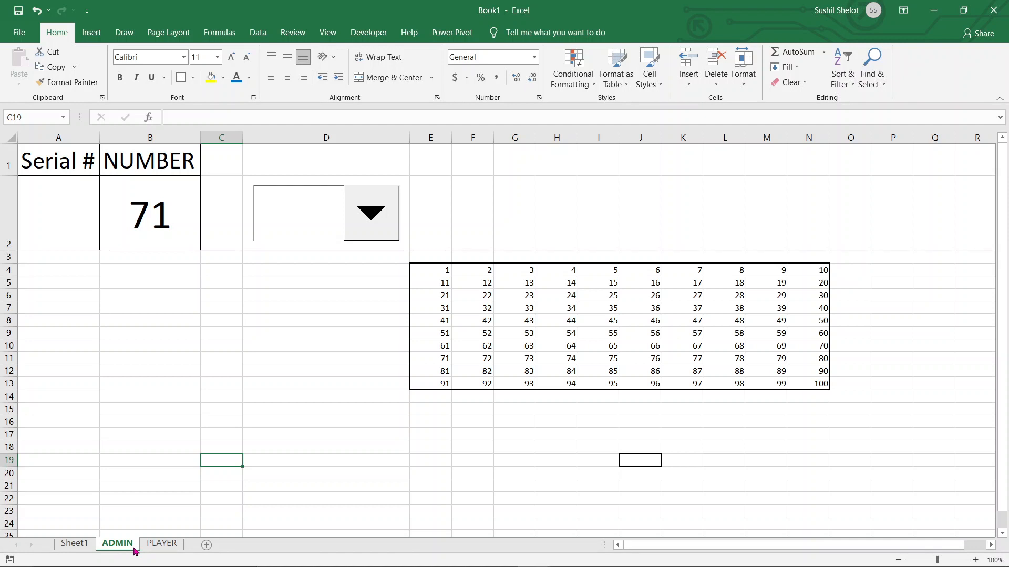
{"action": "left_click", "coordinate": [162, 546]}
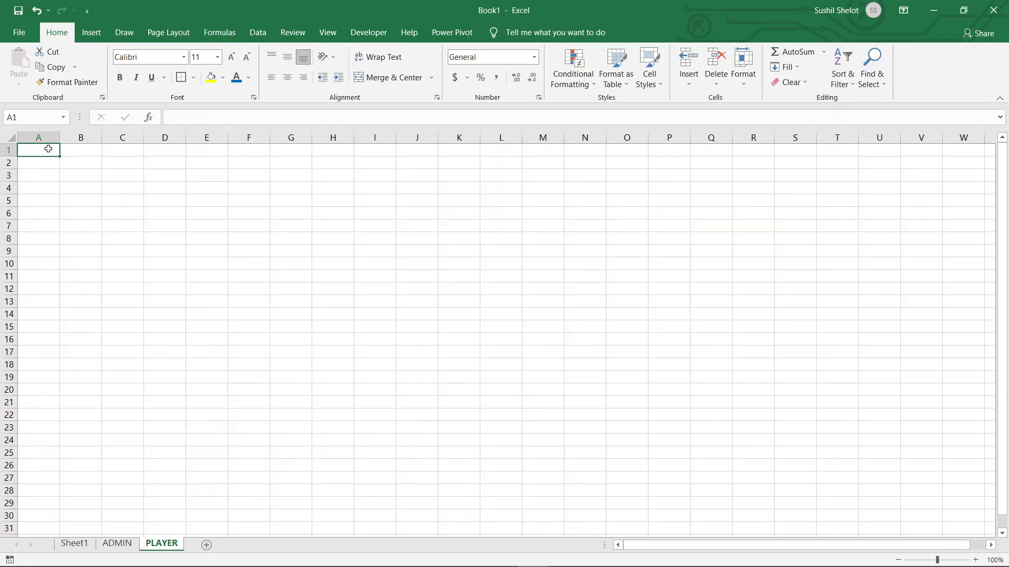
{"action": "left_click_drag", "start_coordinate": [48, 149], "coordinate": [383, 143]}
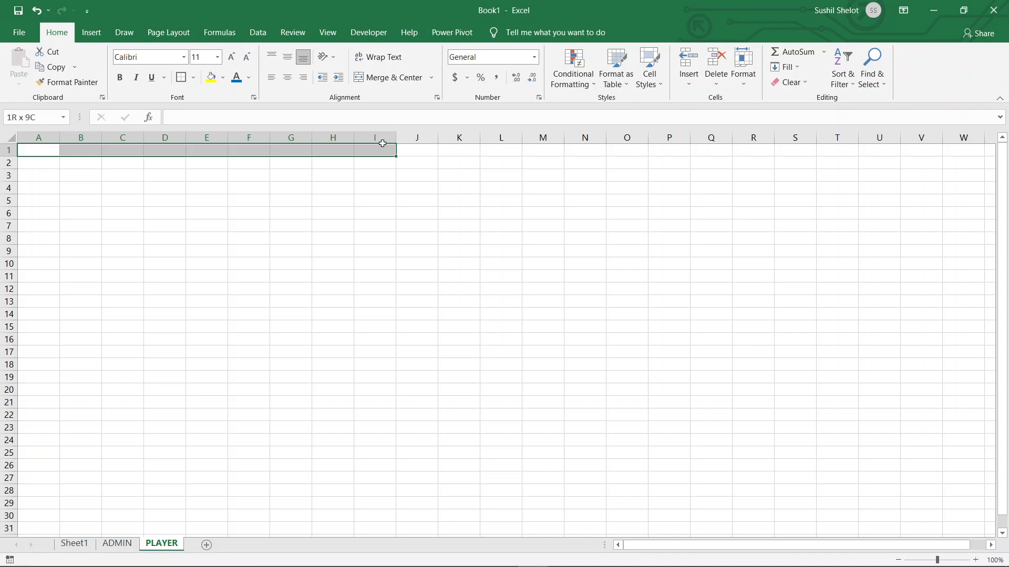
{"action": "left_click_drag", "start_coordinate": [382, 144], "coordinate": [449, 270]}
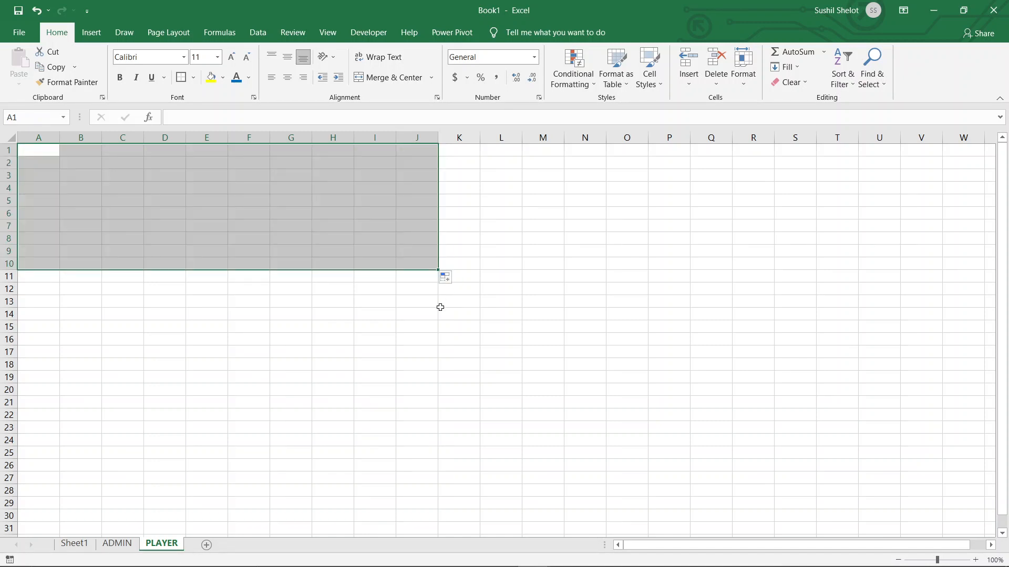
{"action": "left_click", "coordinate": [193, 77]}
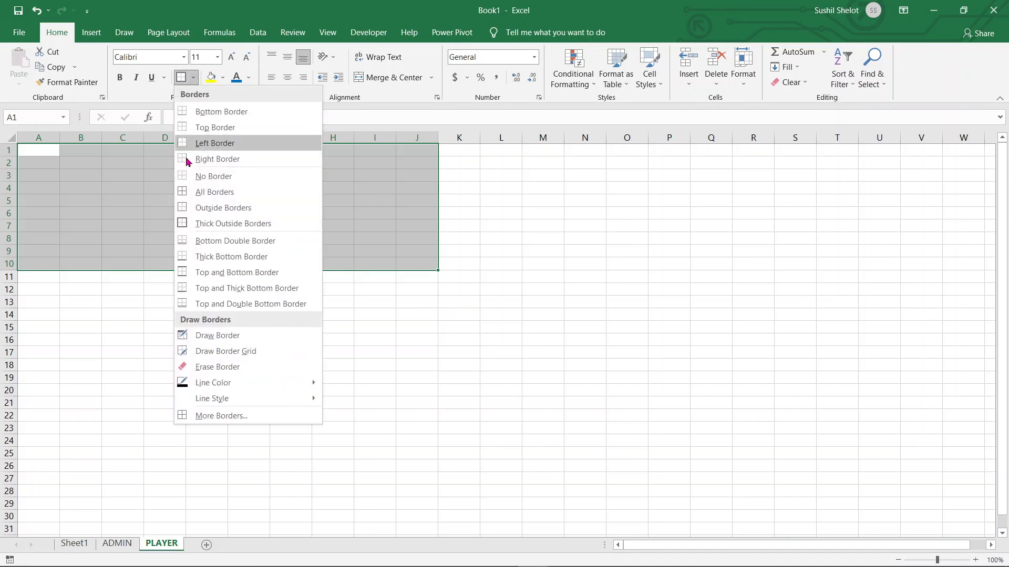
{"action": "left_click", "coordinate": [181, 194]}
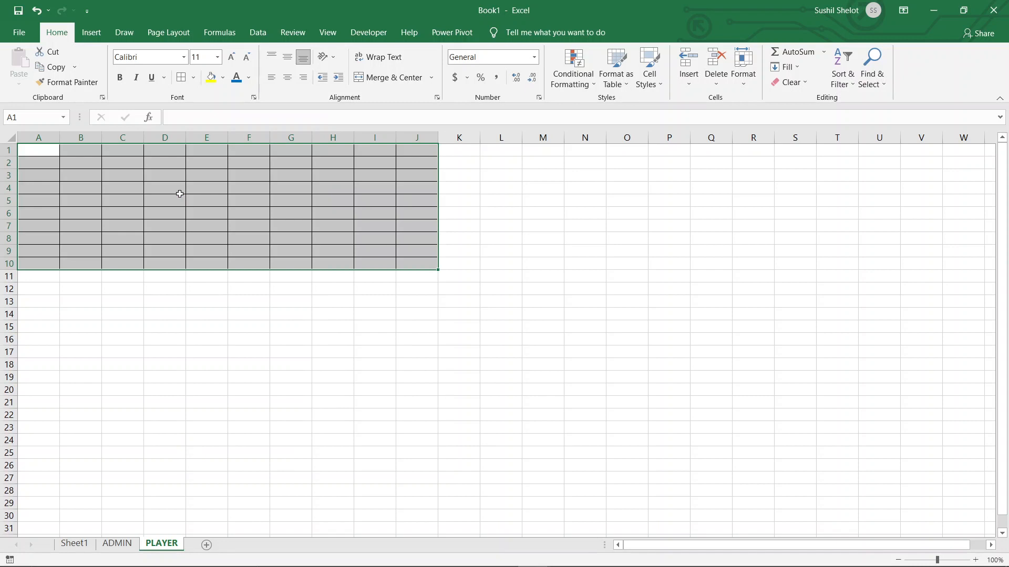
Fill the whole bordered range A1:J10 with the formula =RANDBETWEEN(1,100).
{"action": "left_click", "coordinate": [175, 117]}
{"action": "type", "text": "="}
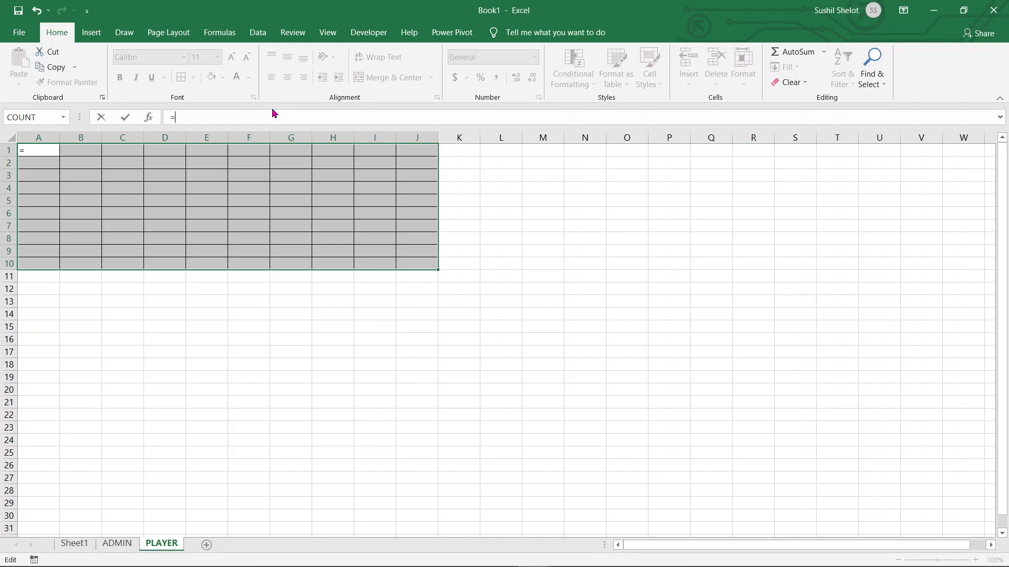
{"action": "type", "text": "rand"}
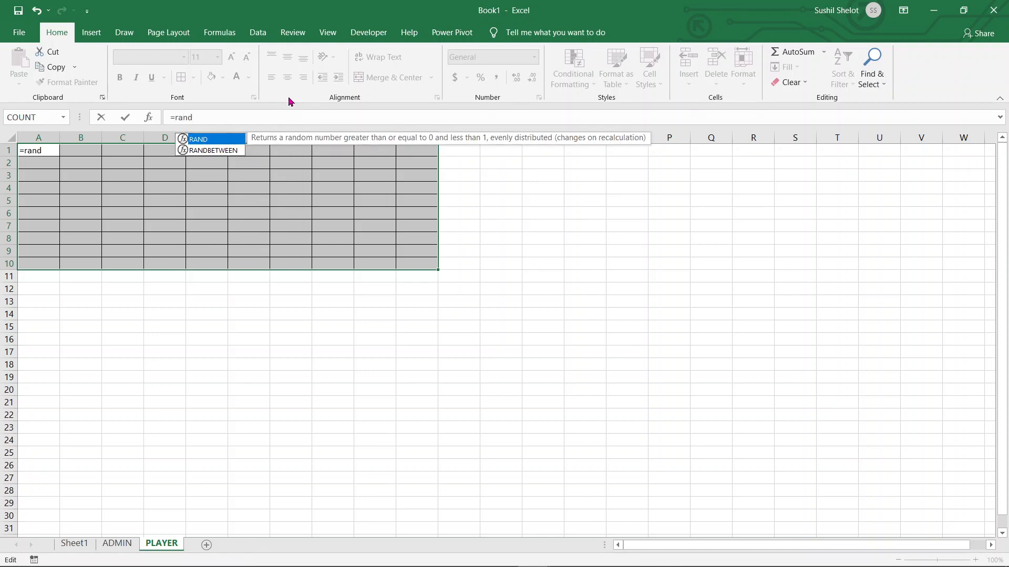
{"action": "left_click", "coordinate": [229, 154]}
{"action": "double_click", "coordinate": [229, 152]}
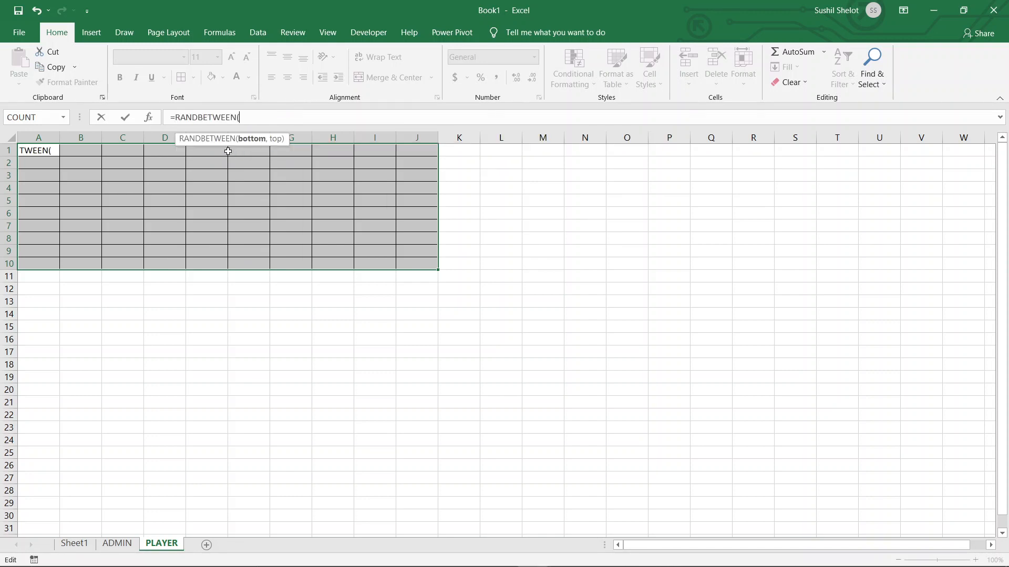
{"action": "type", "text": "1,100"}
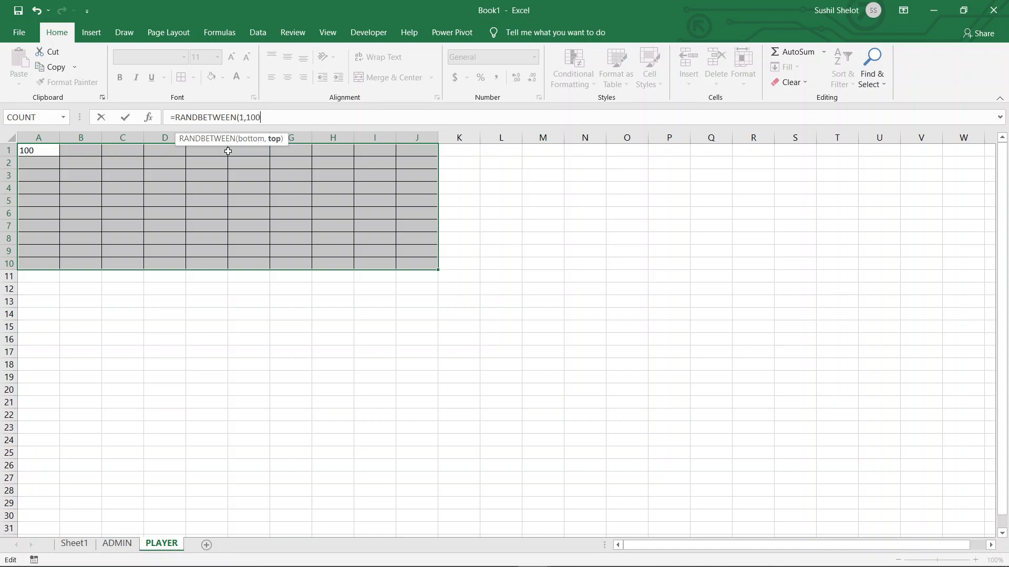
{"action": "type", "text": ")"}
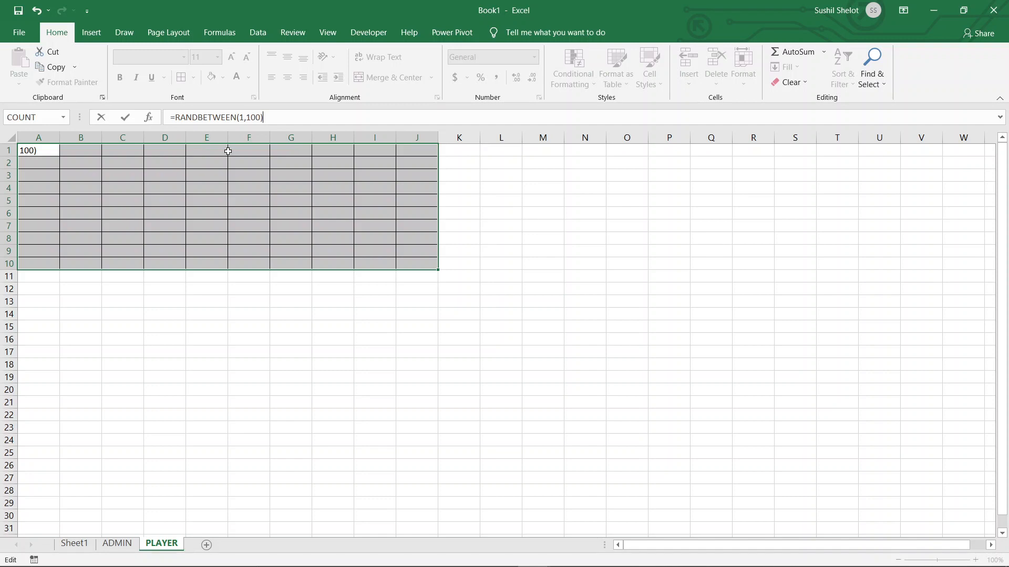
{"action": "key", "text": "ctrl+Return"}
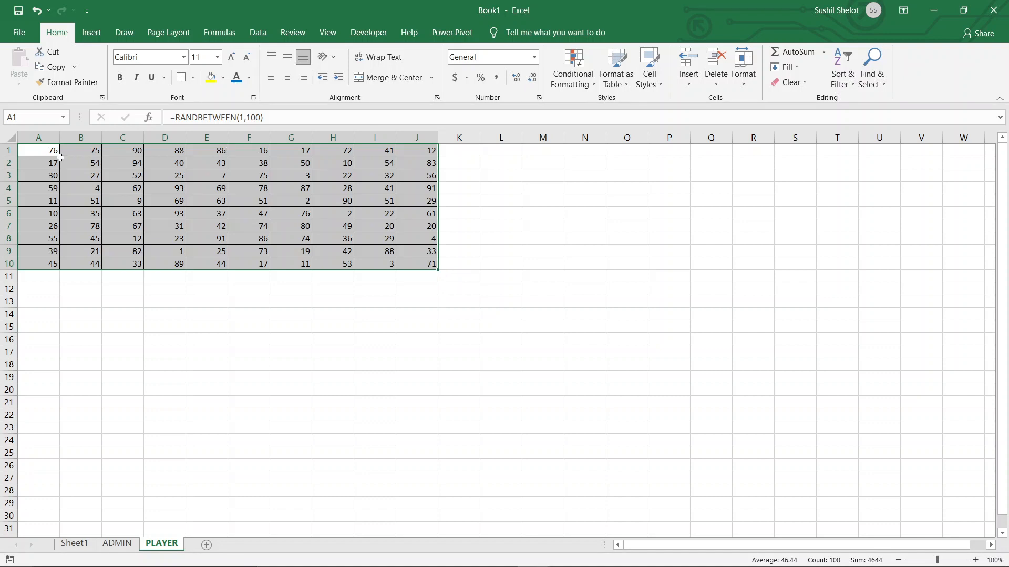
Copy the random numbers in A1:J10 and paste them over themselves as values only.
{"action": "key", "text": "ctrl+c"}
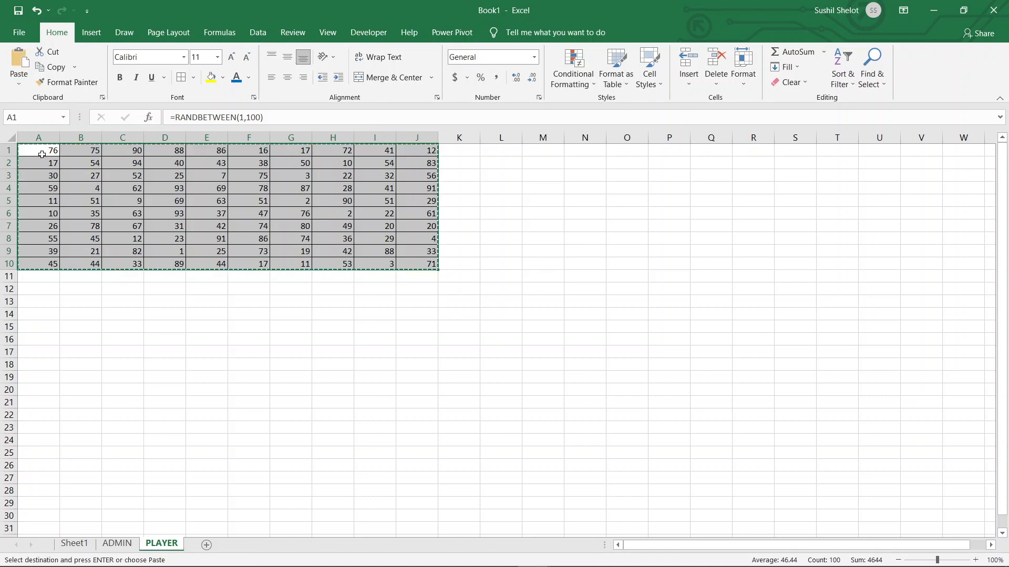
{"action": "right_click", "coordinate": [41, 154]}
{"action": "left_click", "coordinate": [69, 213]}
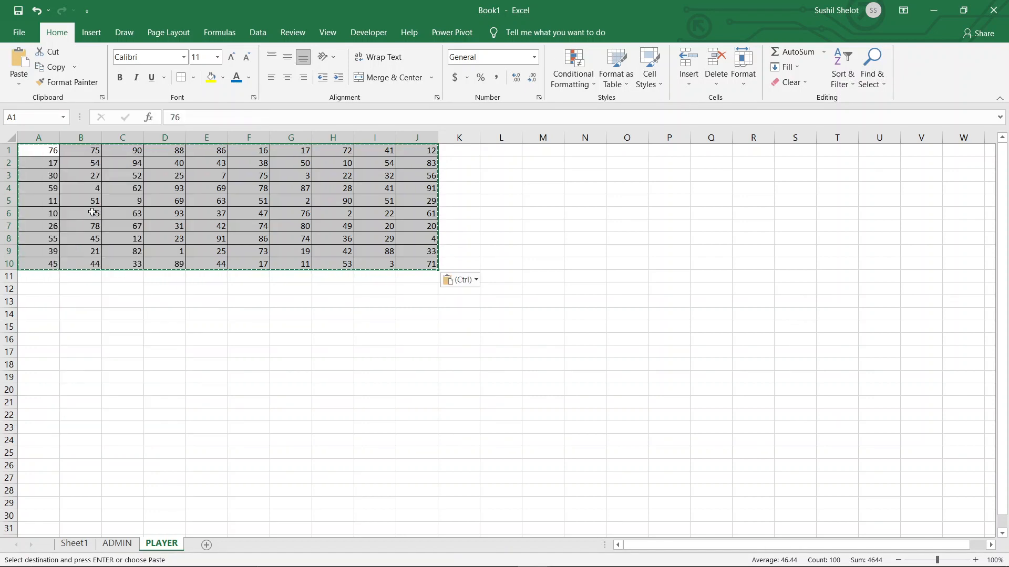
{"action": "left_click", "coordinate": [546, 337]}
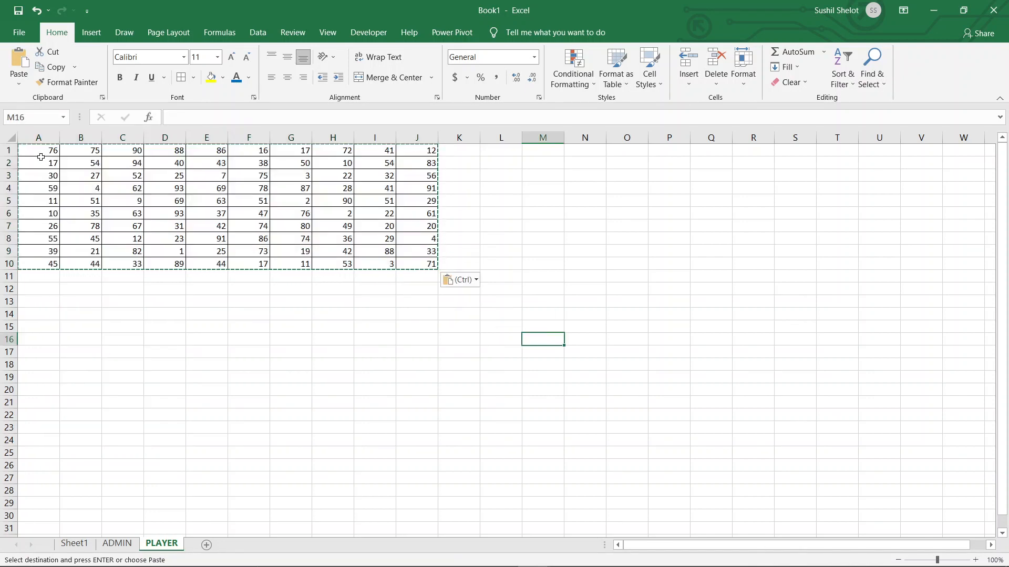
Enlarge the font of the player numbers in A1:J10 to size 22.
{"action": "left_click_drag", "start_coordinate": [41, 152], "coordinate": [408, 269]}
{"action": "left_click", "coordinate": [231, 57]}
{"action": "left_click", "coordinate": [231, 57]}
{"action": "left_click", "coordinate": [231, 56]}
{"action": "left_click", "coordinate": [231, 57]}
{"action": "left_click", "coordinate": [232, 57]}
{"action": "left_click", "coordinate": [234, 61]}
{"action": "left_click", "coordinate": [567, 307]}
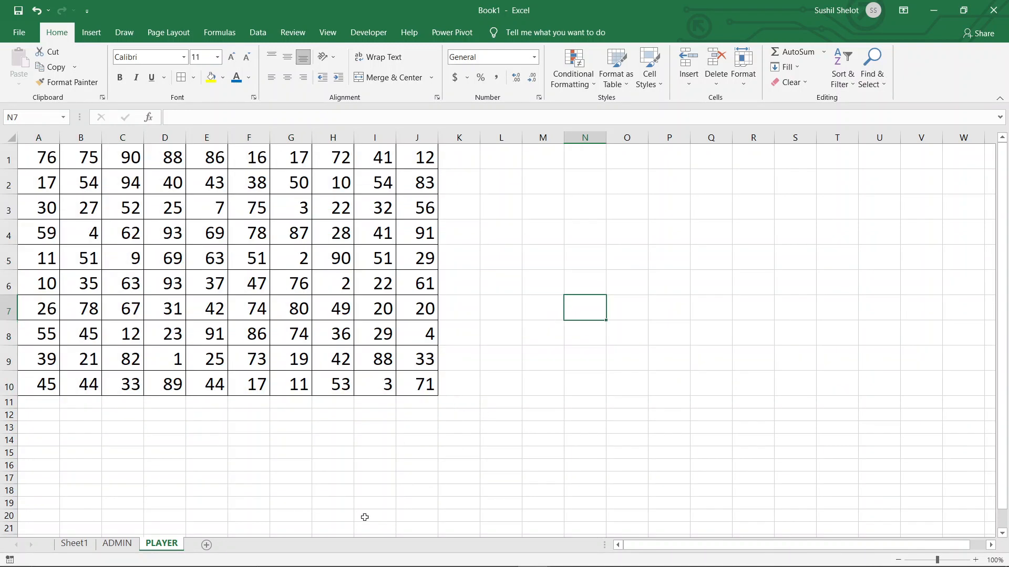
Choose serial 1 in the combo box on the ADMIN sheet.
{"action": "left_click", "coordinate": [120, 544]}
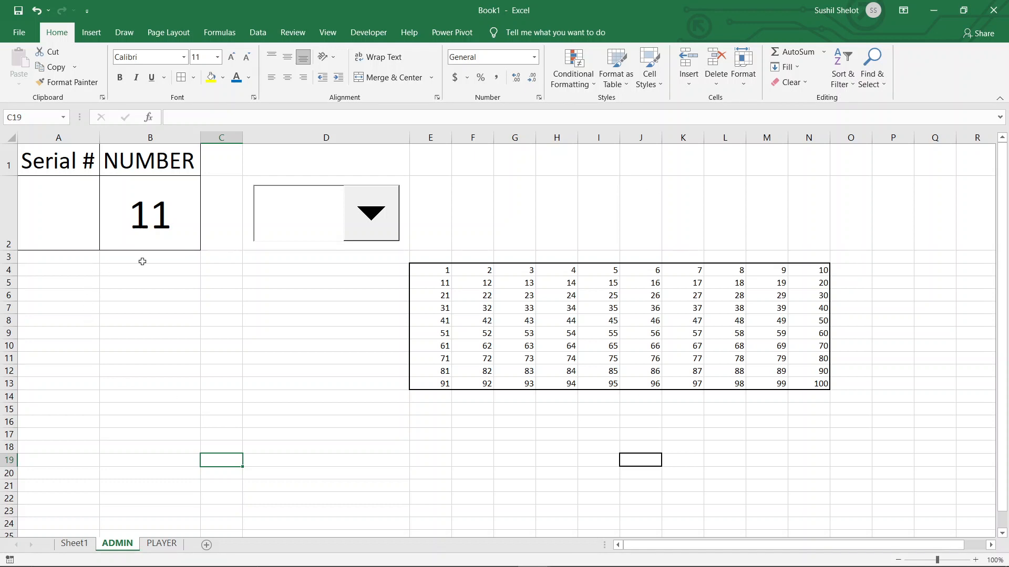
{"action": "left_click", "coordinate": [366, 221]}
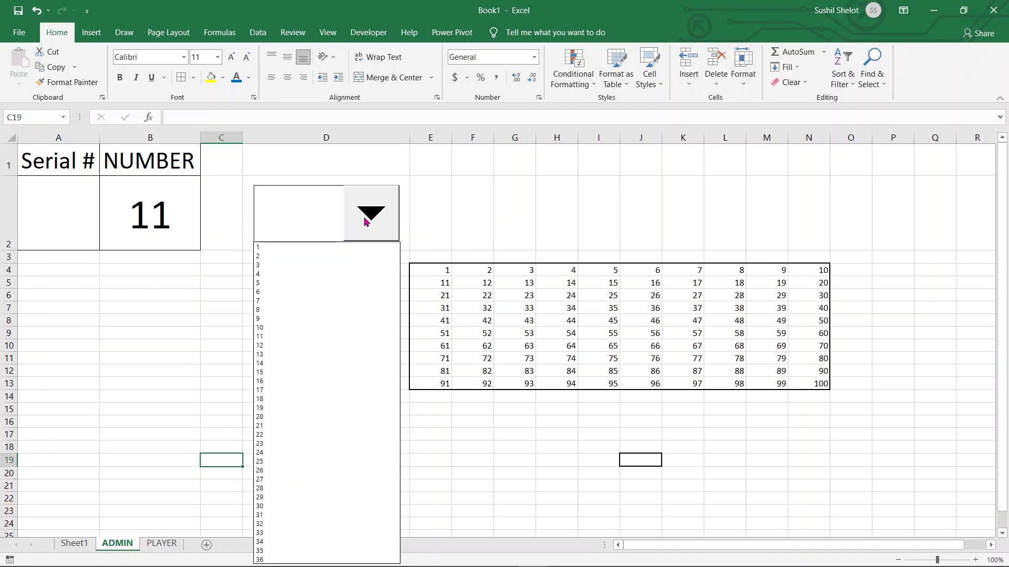
{"action": "left_click", "coordinate": [267, 247]}
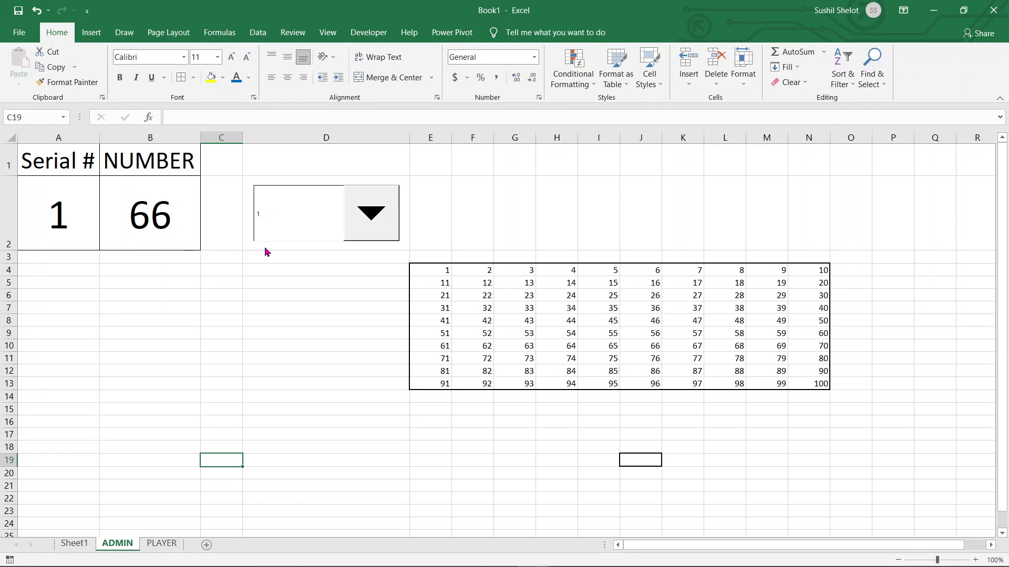
Try a manual yellow fill on cell J10 of the number grid, and undo it.
{"action": "left_click", "coordinate": [650, 348]}
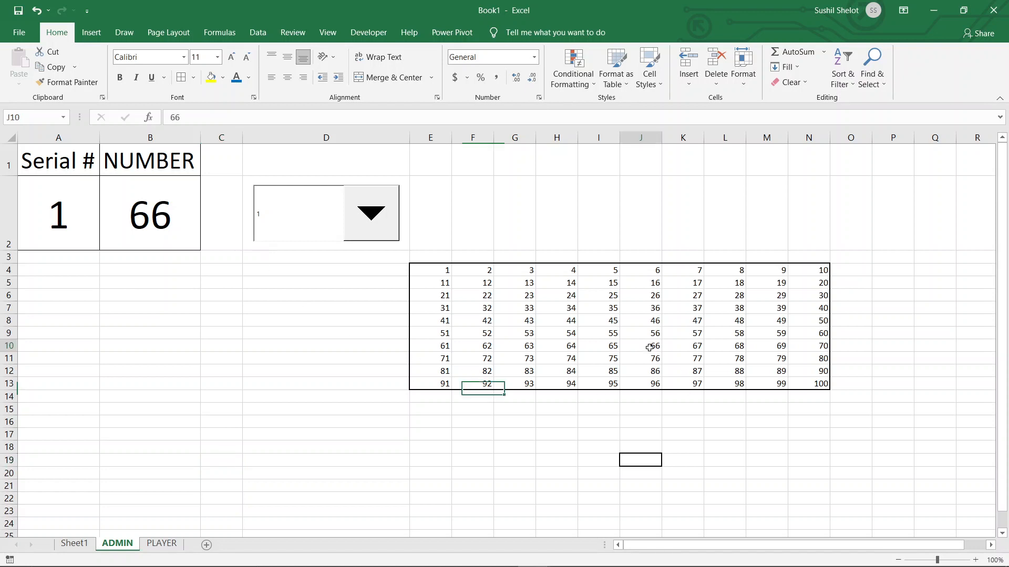
{"action": "left_click", "coordinate": [212, 79]}
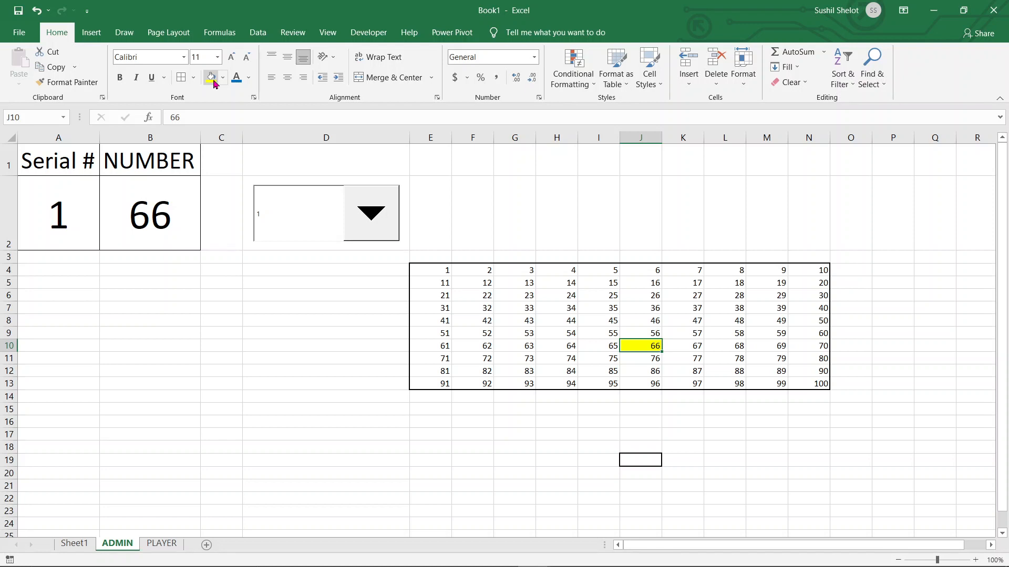
{"action": "key", "text": "ctrl+z"}
Add an Equal To conditional formatting rule to grid E4:N13 for values matching =$B$2, using Light Red Fill with Dark Red Text.
{"action": "left_click_drag", "start_coordinate": [440, 268], "coordinate": [801, 378]}
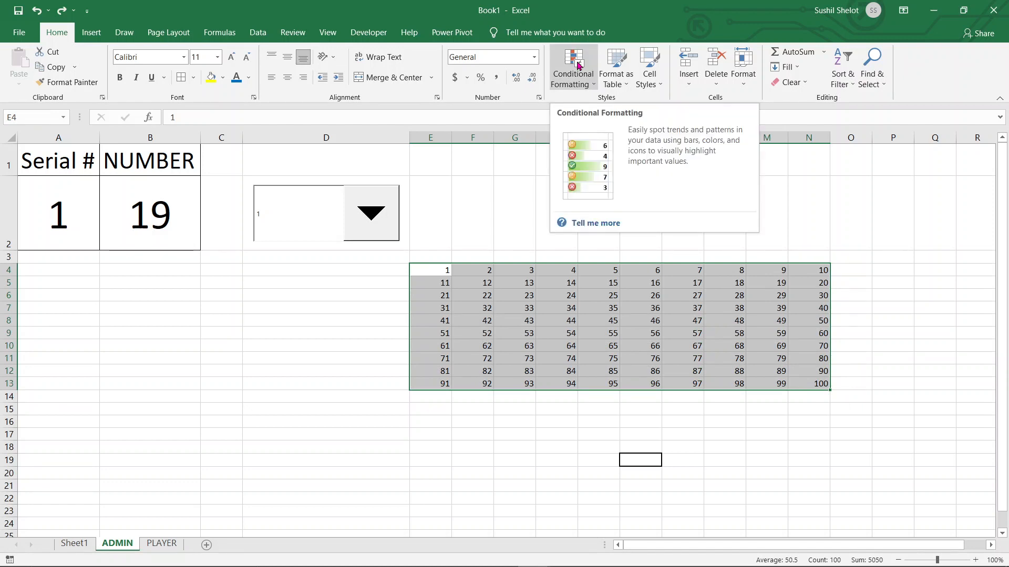
{"action": "left_click", "coordinate": [578, 64]}
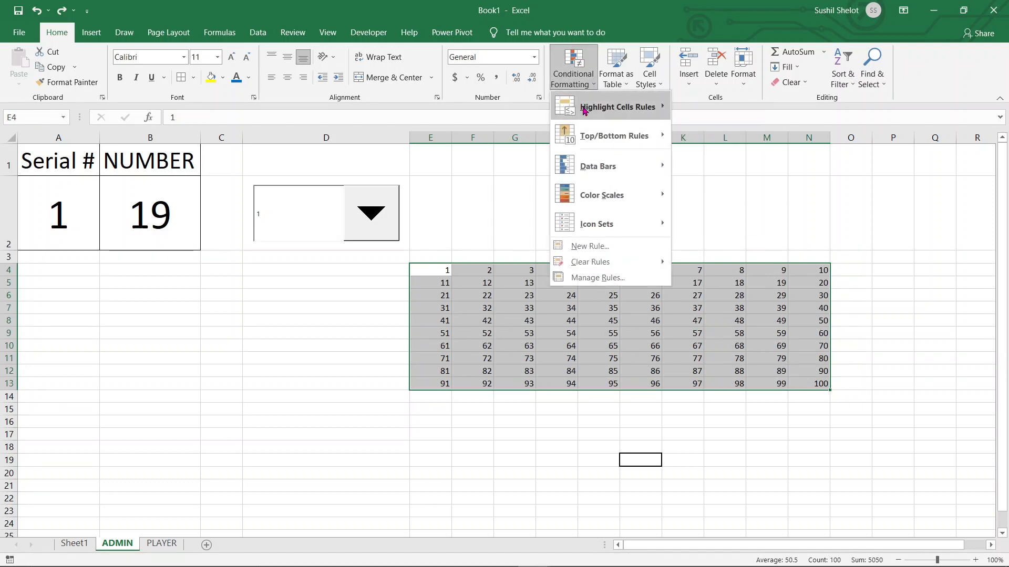
{"action": "mouse_move", "coordinate": [585, 112]}
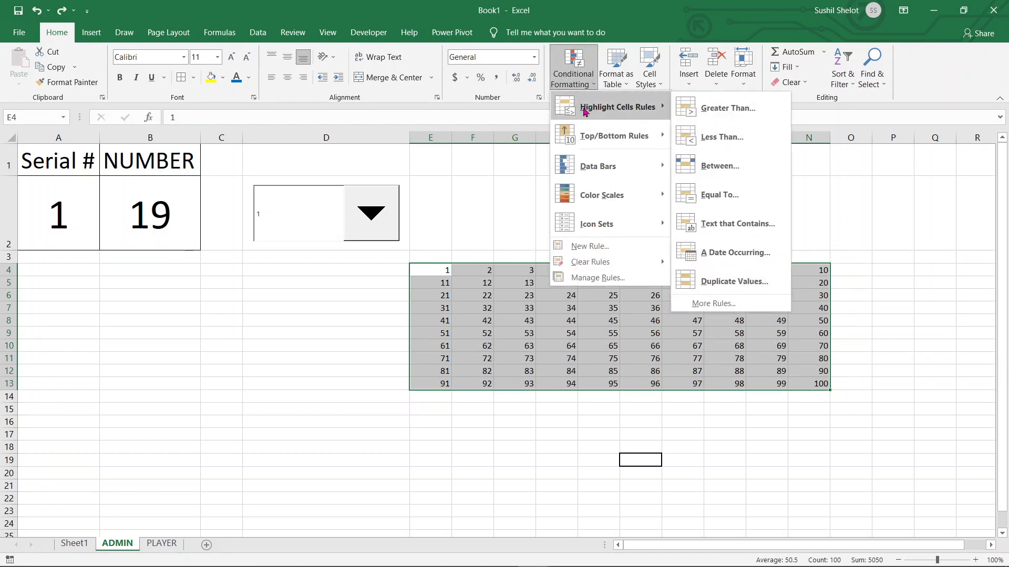
{"action": "left_click", "coordinate": [719, 195]}
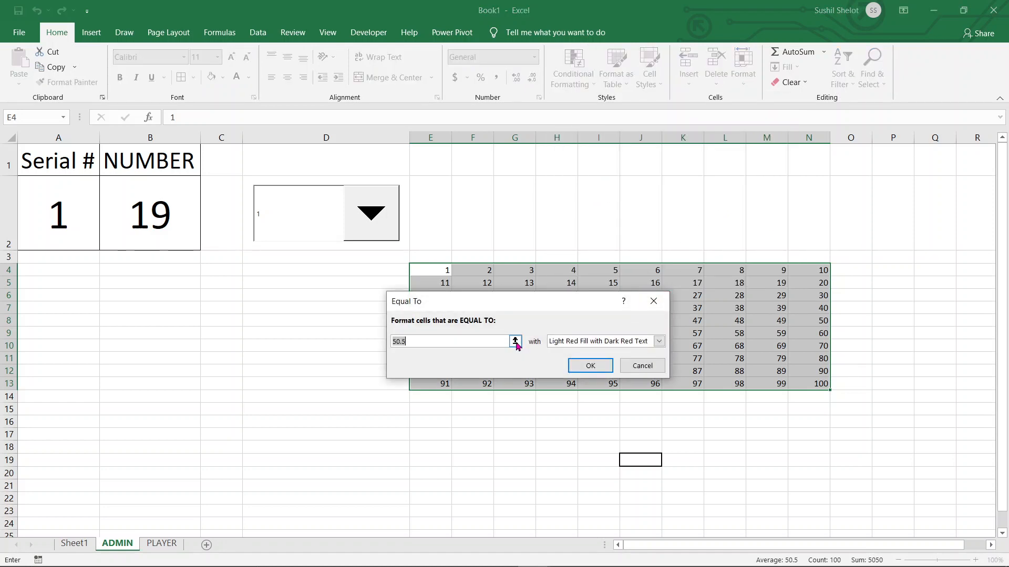
{"action": "left_click", "coordinate": [157, 221]}
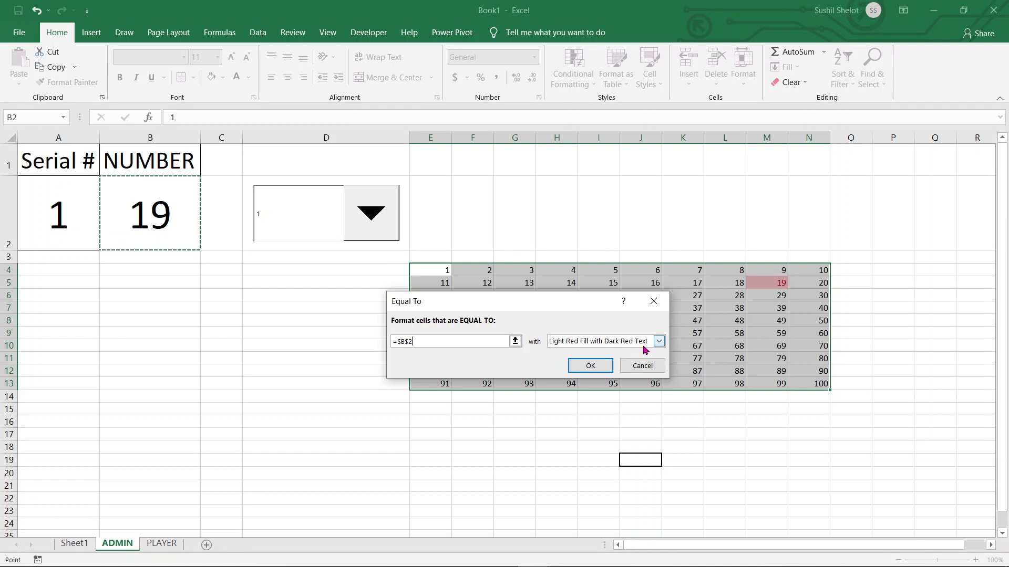
{"action": "left_click", "coordinate": [590, 365]}
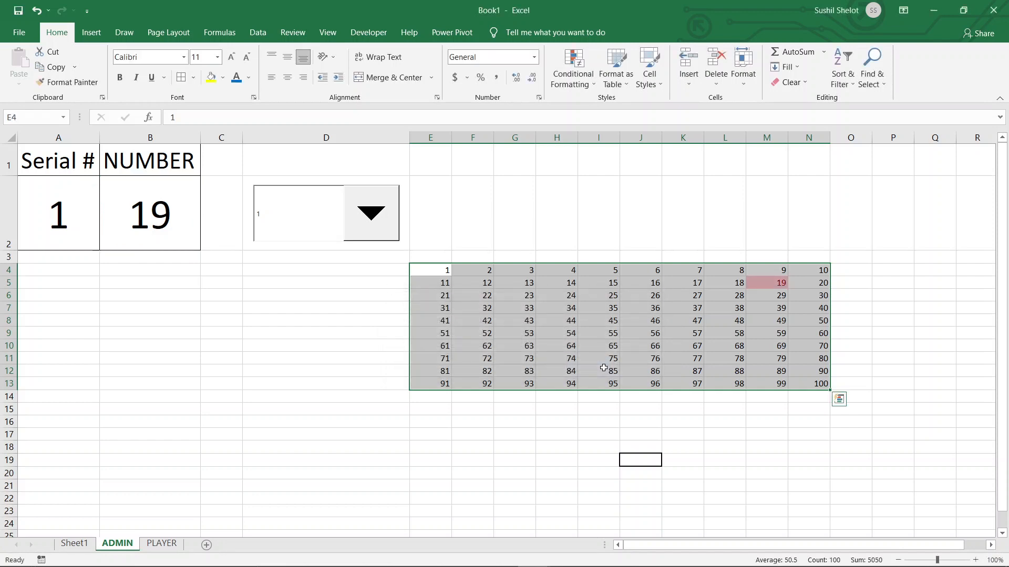
{"action": "left_click", "coordinate": [508, 463]}
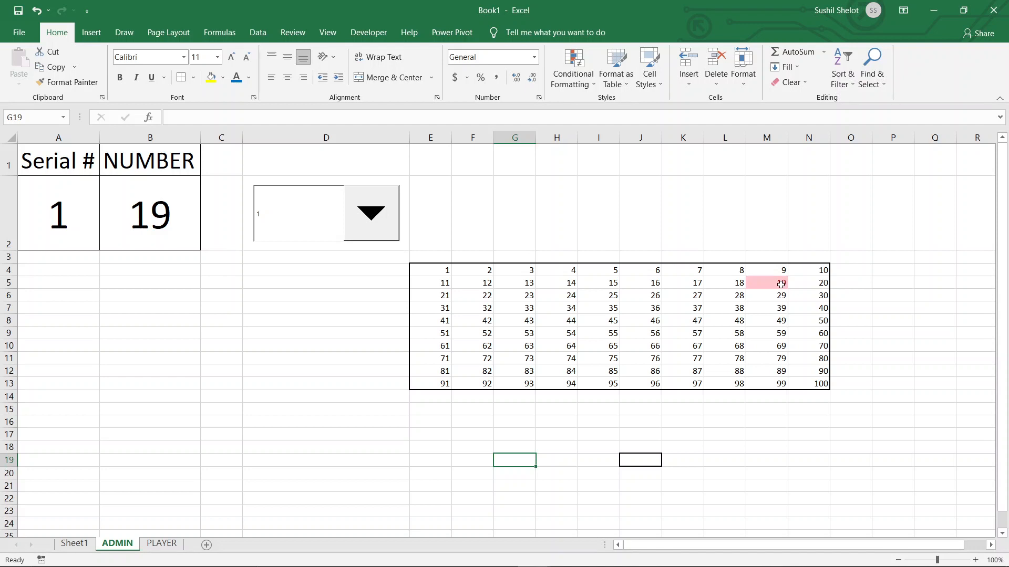
{"action": "left_click", "coordinate": [780, 285]}
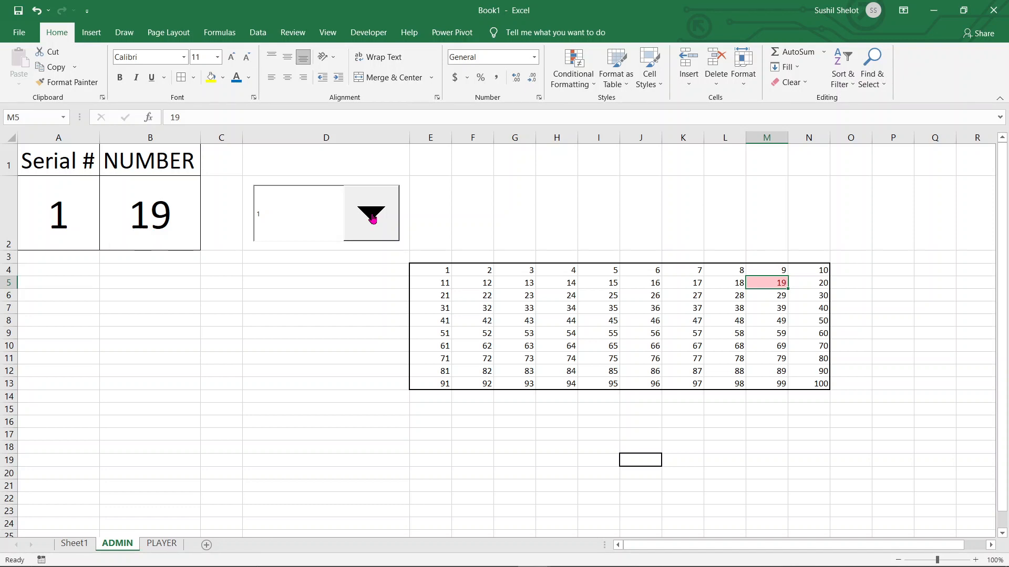
Enter 19 in cell G3 of the PLAYER sheet.
{"action": "left_click", "coordinate": [163, 544]}
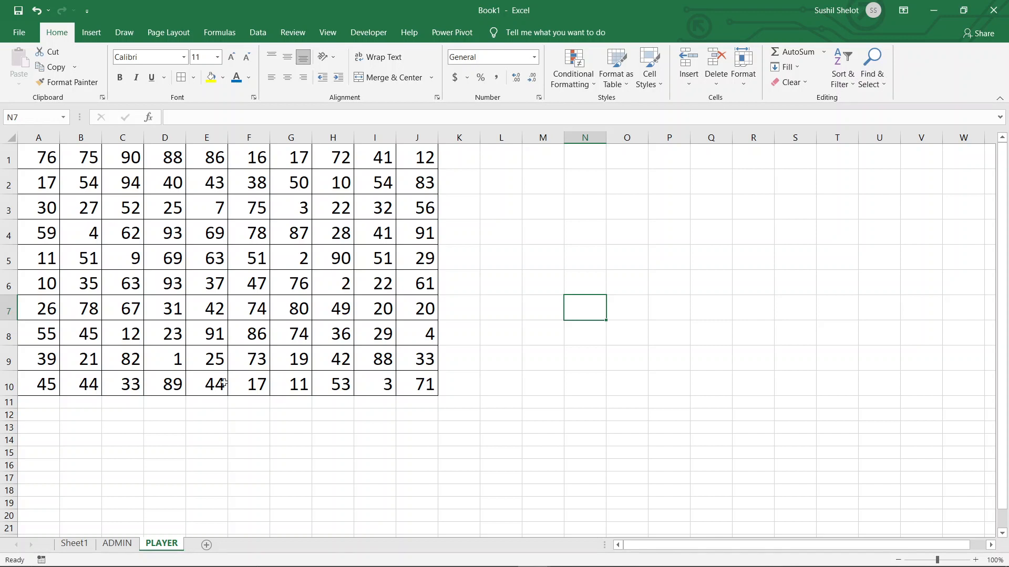
{"action": "left_click", "coordinate": [302, 208]}
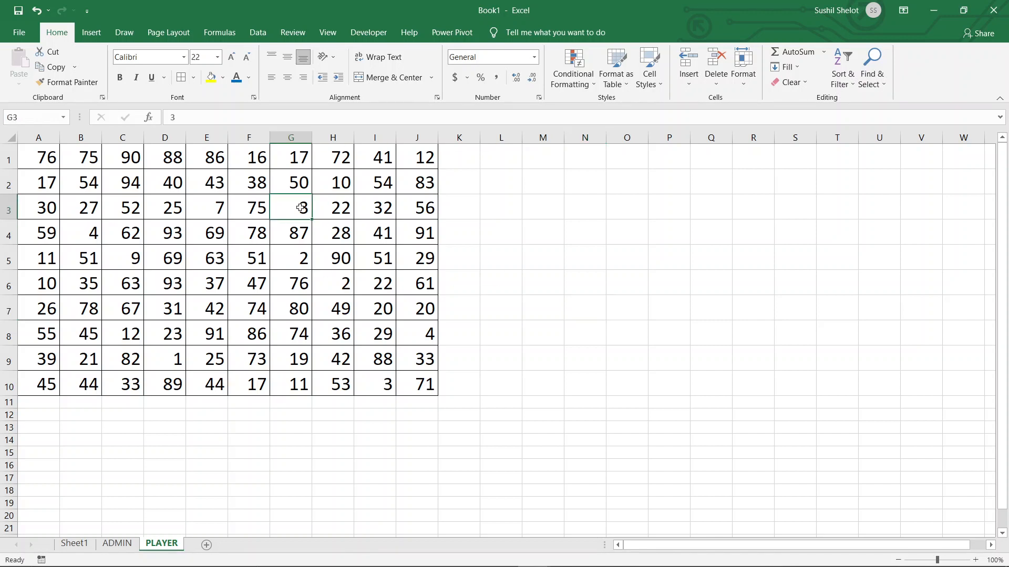
{"action": "type", "text": "10"}
{"action": "key", "text": "Return"}
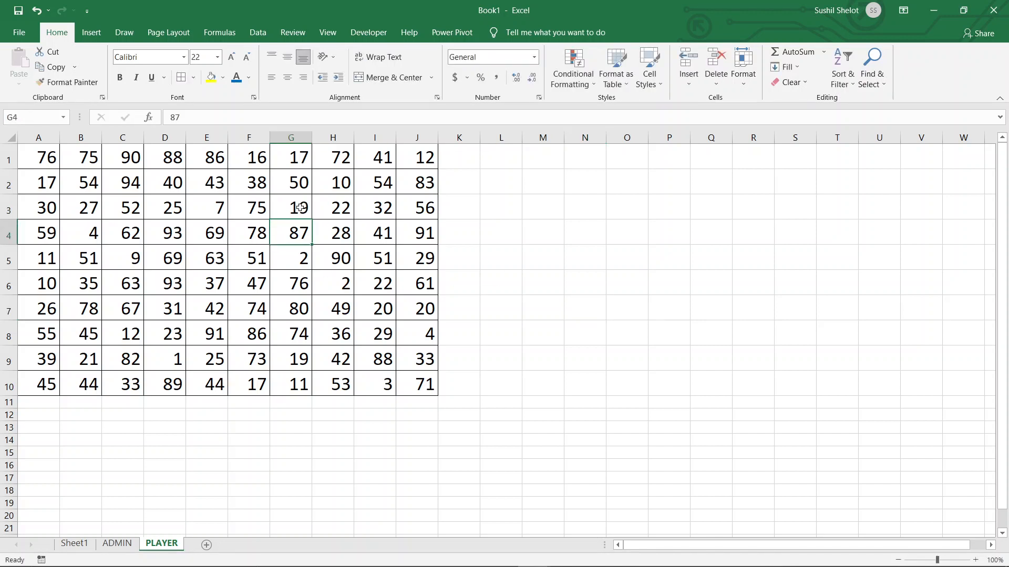
Fill cell G3 on the PLAYER sheet with light blue, and extend the same fill to G1:G10.
{"action": "left_click", "coordinate": [301, 208]}
{"action": "left_click", "coordinate": [224, 77]}
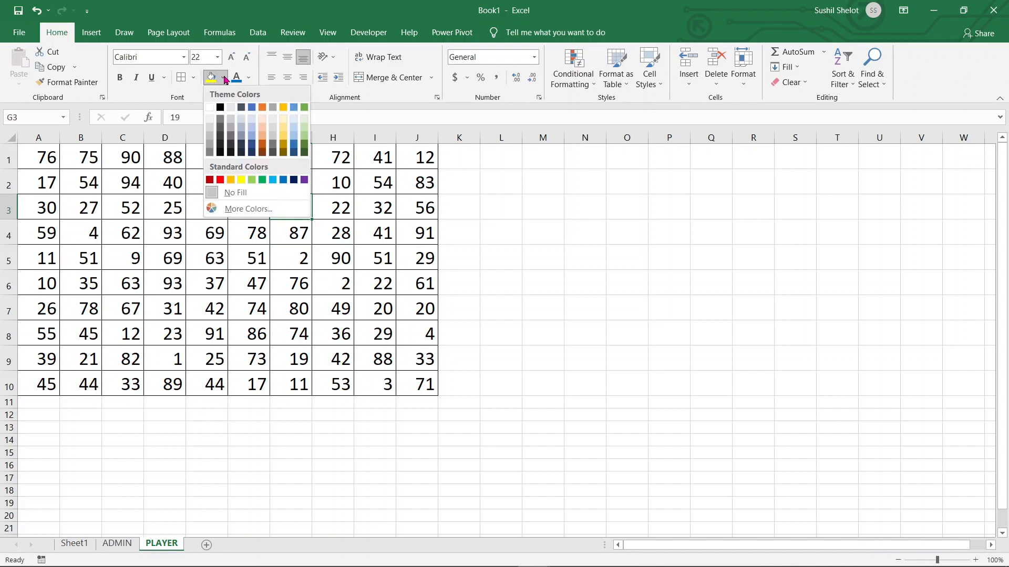
{"action": "left_click", "coordinate": [273, 180]}
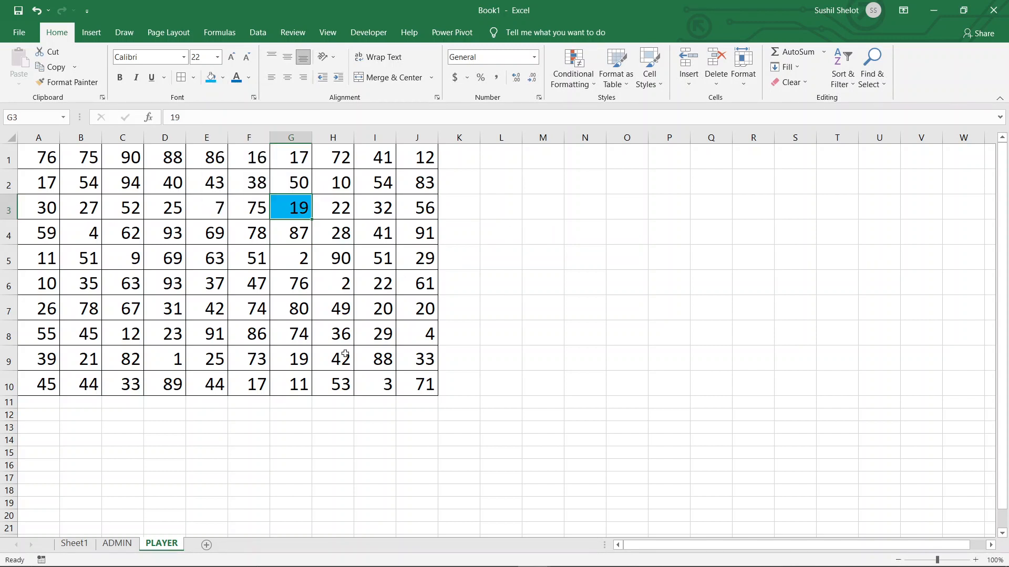
{"action": "left_click_drag", "start_coordinate": [286, 159], "coordinate": [284, 387]}
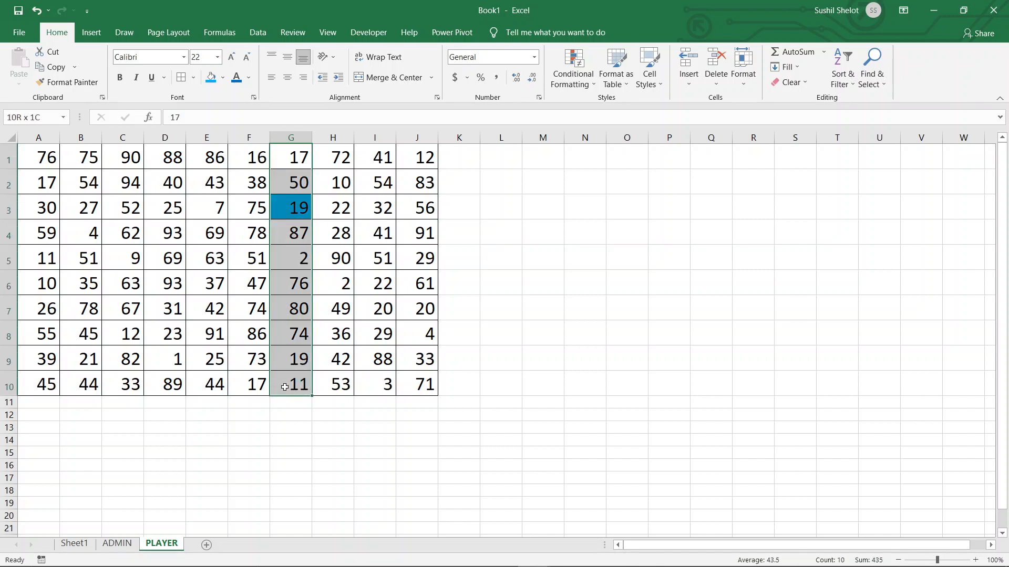
{"action": "left_click", "coordinate": [211, 77]}
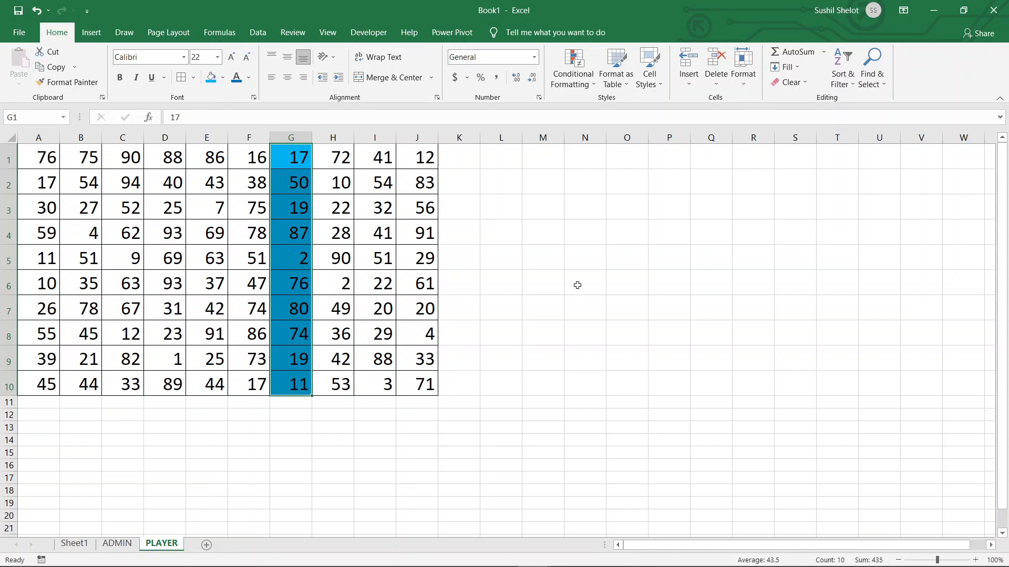
{"action": "left_click", "coordinate": [534, 300]}
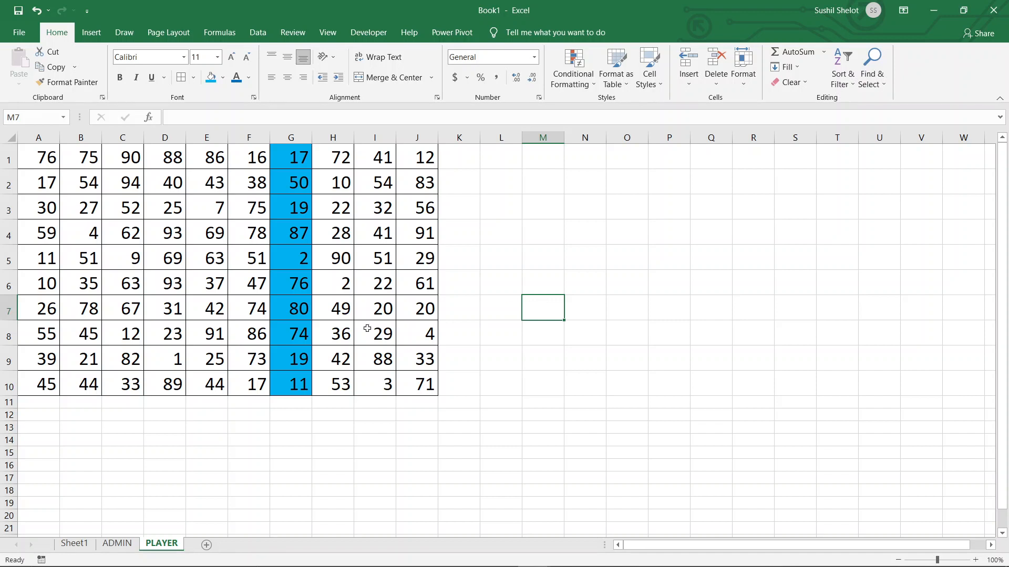
Remove the fill colour from cells G1:G10 on the PLAYER sheet.
{"action": "left_click", "coordinate": [308, 360]}
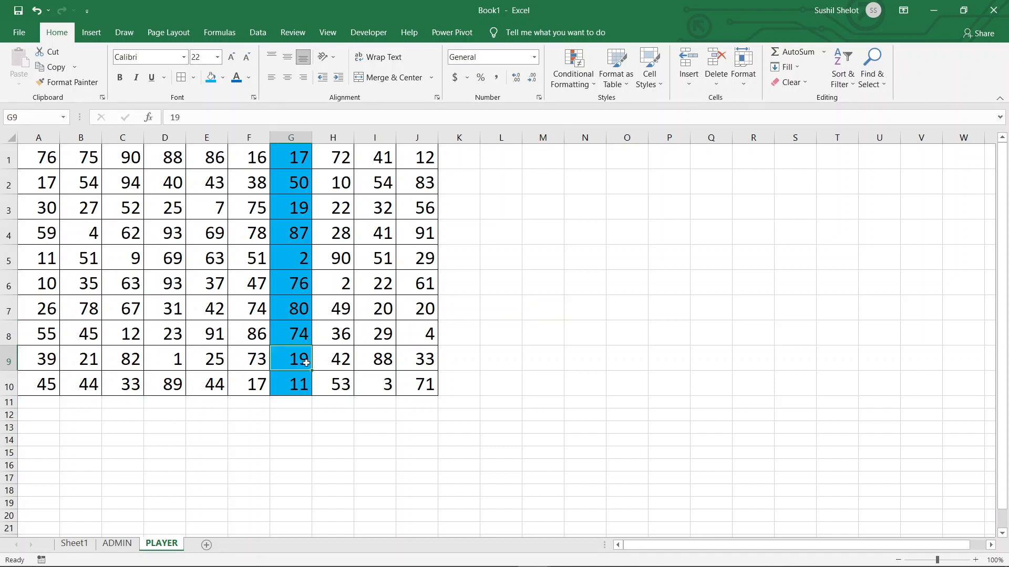
{"action": "left_click", "coordinate": [305, 208], "text": "ctrl"}
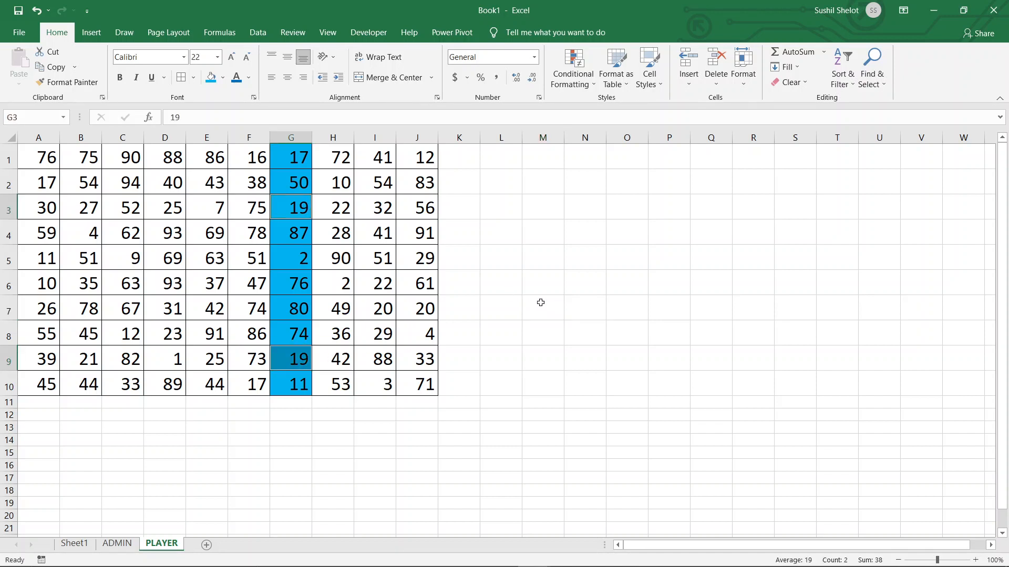
{"action": "left_click_drag", "start_coordinate": [290, 157], "coordinate": [293, 384]}
{"action": "left_click", "coordinate": [223, 77]}
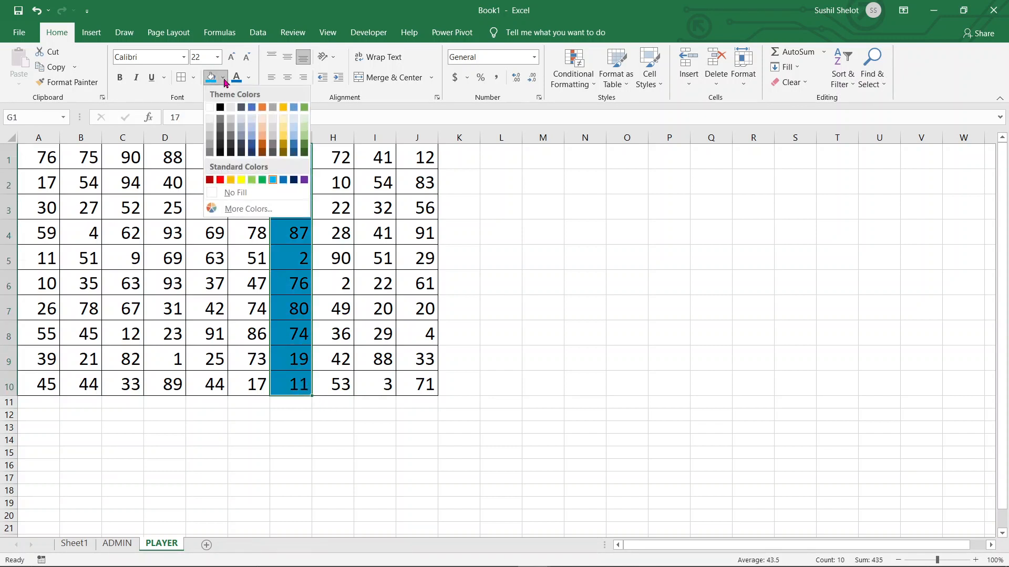
{"action": "left_click", "coordinate": [237, 192]}
{"action": "left_click", "coordinate": [584, 231]}
Fill both cells containing 19 in column G, G3 and G9, with light blue.
{"action": "left_click", "coordinate": [306, 212]}
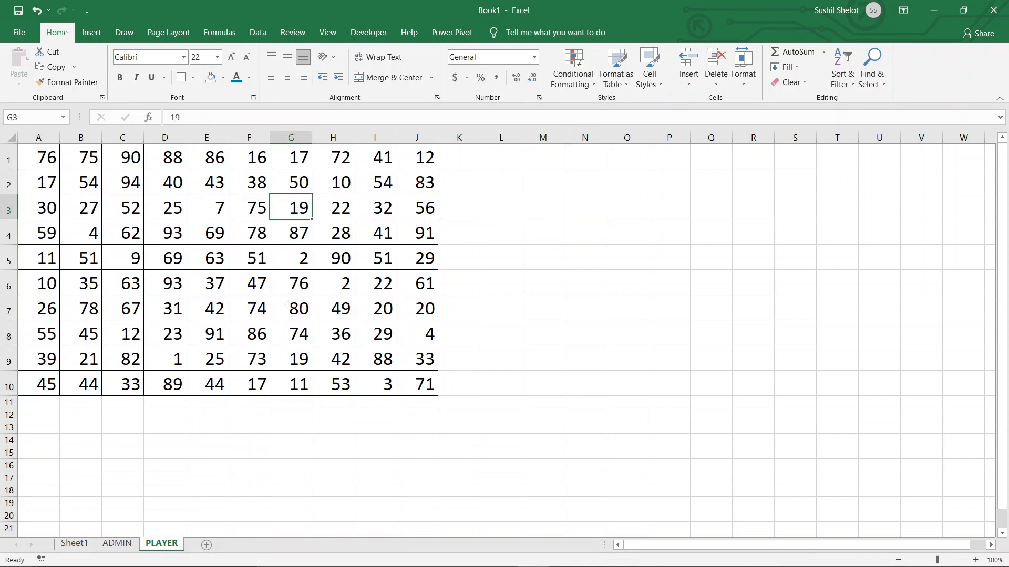
{"action": "left_click", "coordinate": [298, 359], "text": "ctrl"}
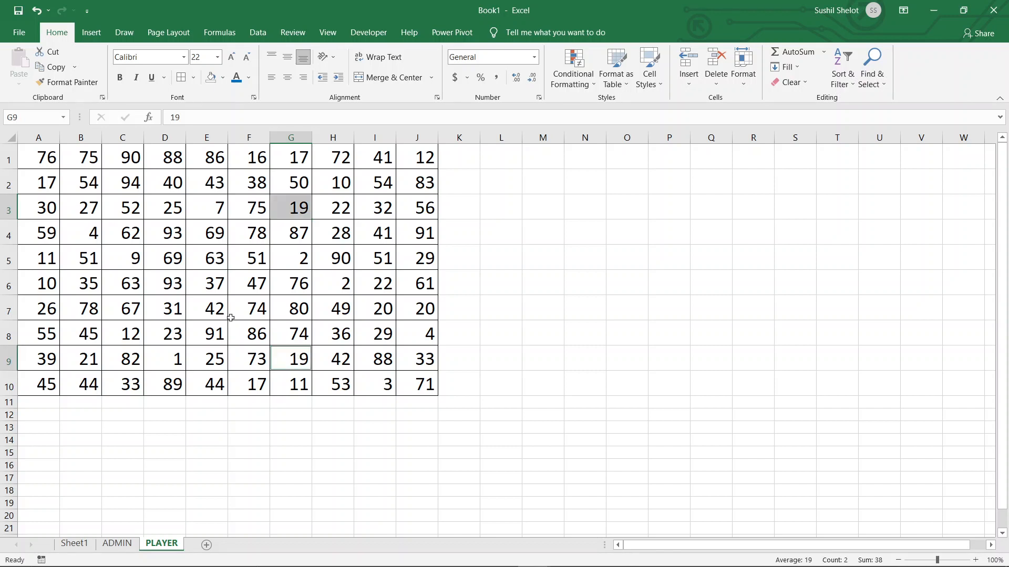
{"action": "left_click", "coordinate": [222, 77]}
{"action": "left_click", "coordinate": [272, 180]}
{"action": "left_click", "coordinate": [619, 286]}
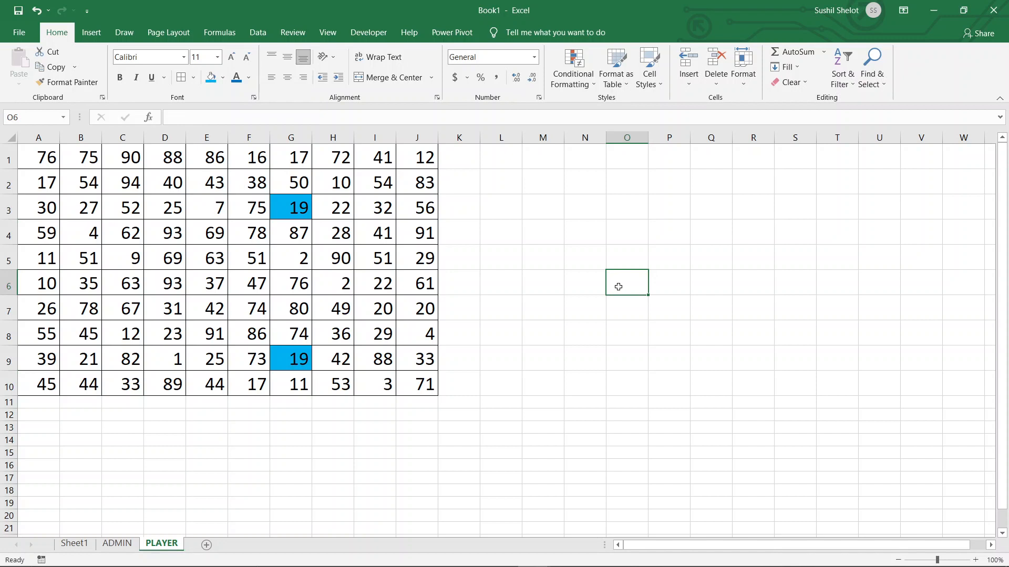
Fill the drawn number's cell H11 in the ADMIN sheet grid with yellow.
{"action": "left_click", "coordinate": [118, 544]}
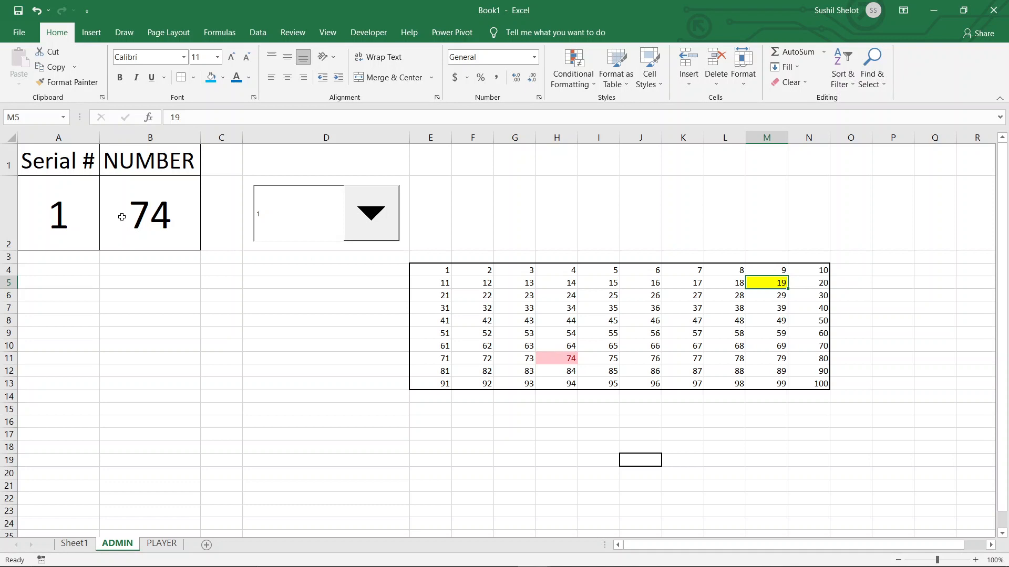
{"action": "left_click", "coordinate": [571, 362]}
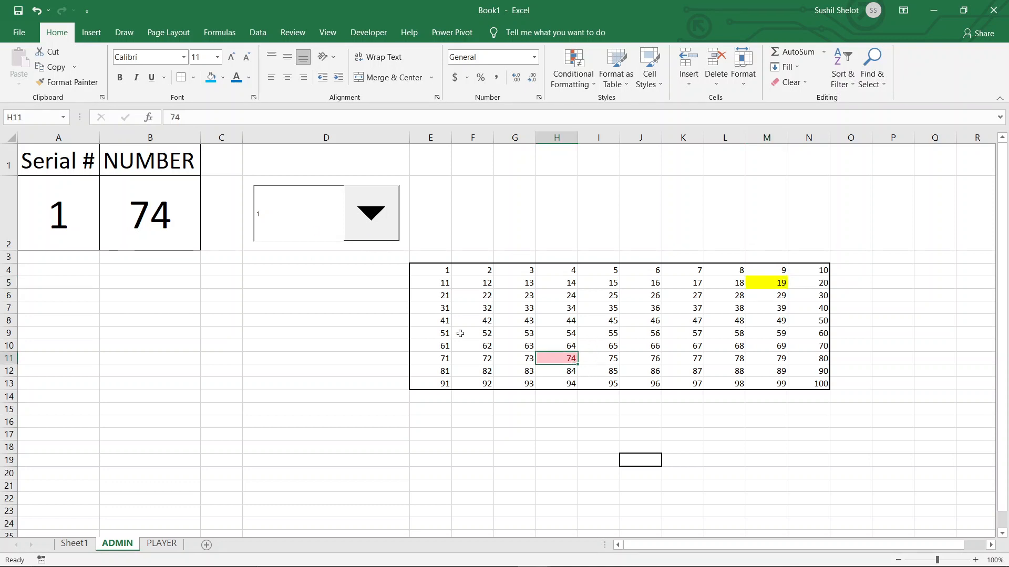
{"action": "left_click", "coordinate": [223, 77]}
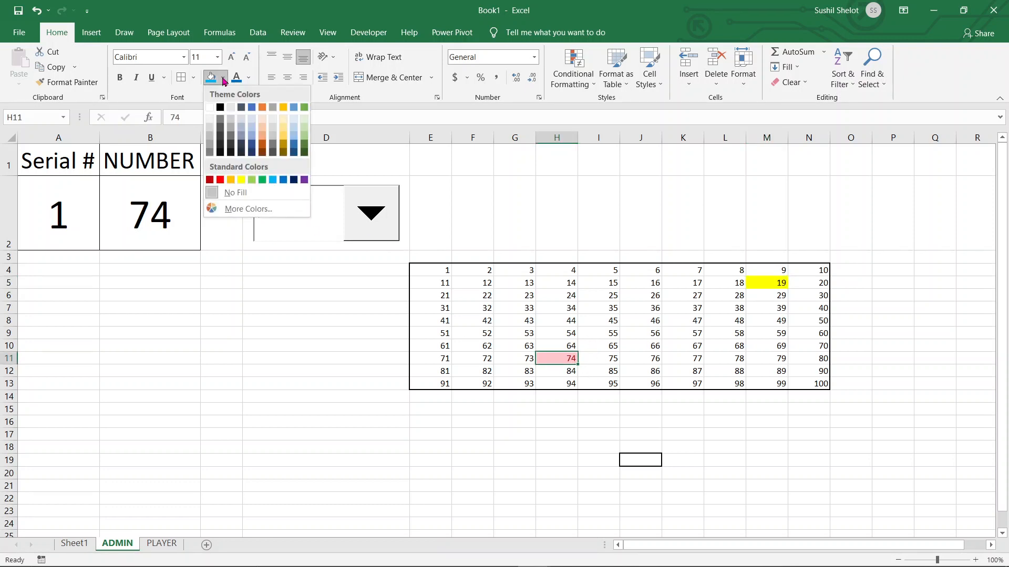
{"action": "left_click", "coordinate": [241, 180]}
{"action": "left_click", "coordinate": [584, 412]}
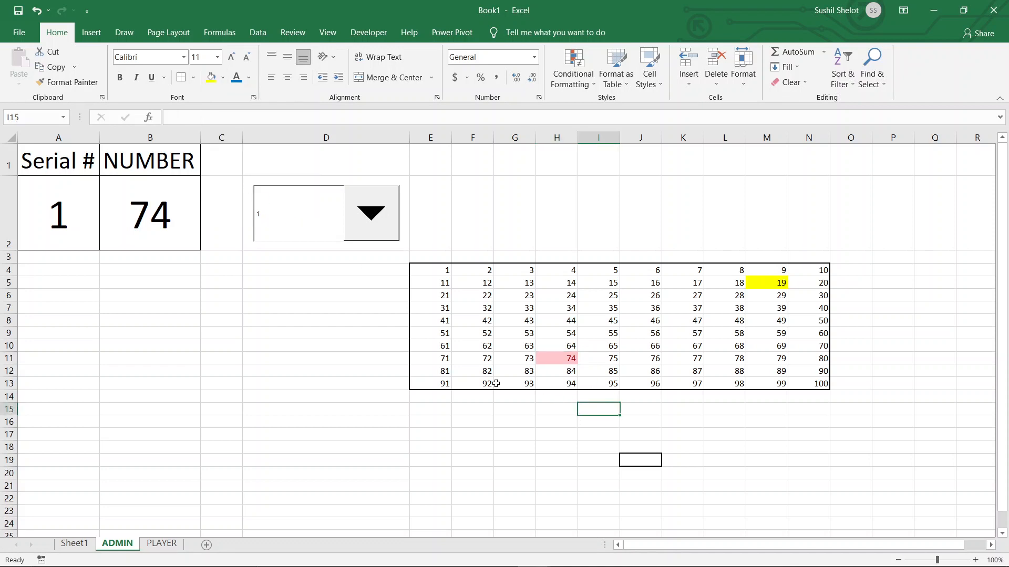
Choose serial 2 in the combo box and fill the drawn number's cell J11 with yellow.
{"action": "left_click", "coordinate": [373, 232]}
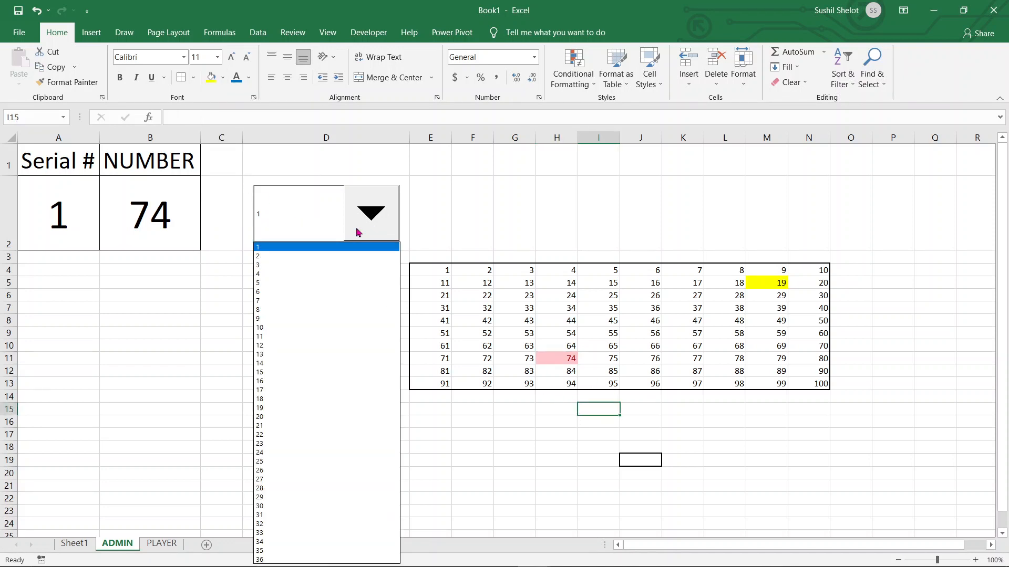
{"action": "left_click", "coordinate": [264, 256]}
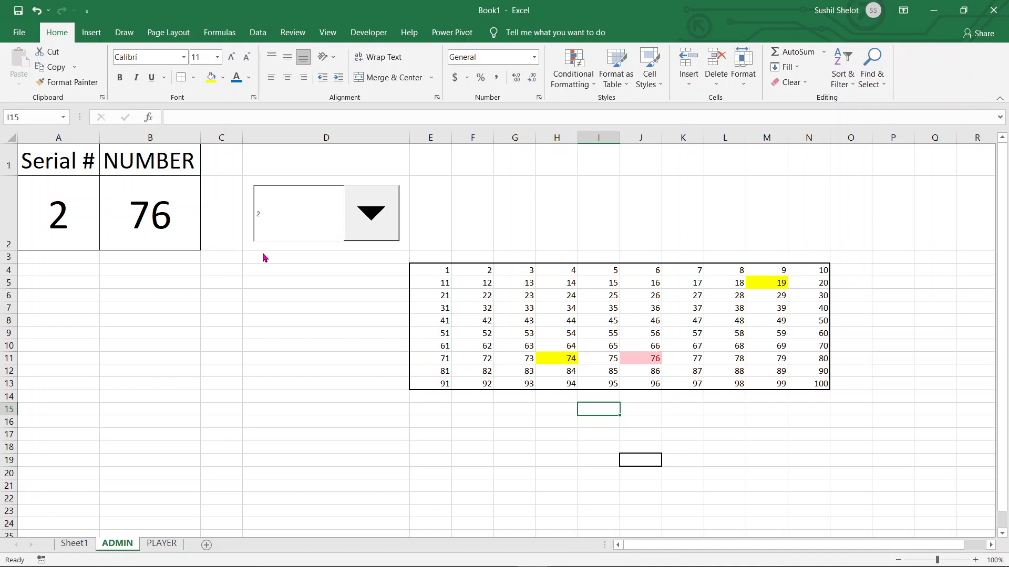
{"action": "left_click", "coordinate": [654, 361]}
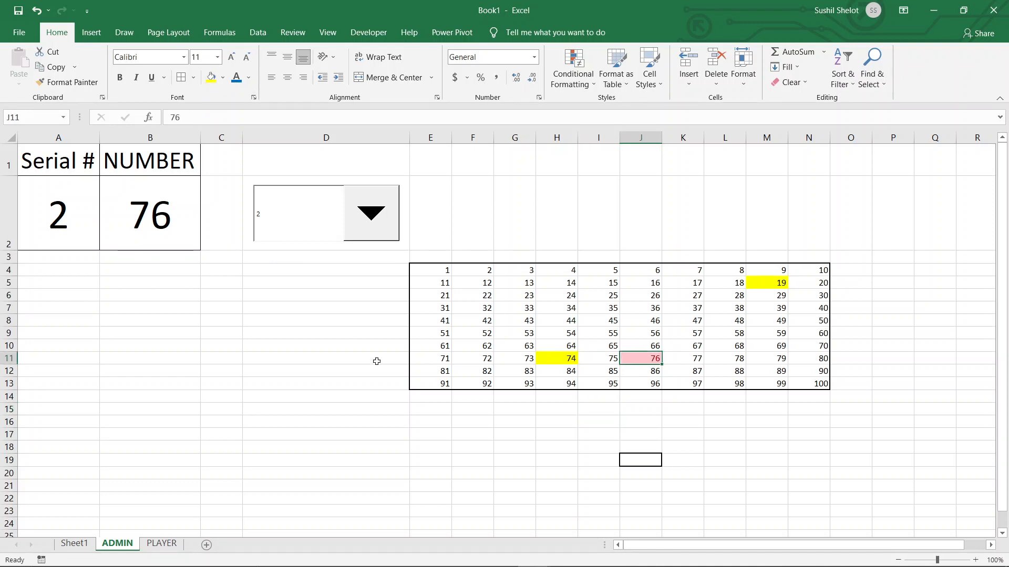
Mark both cells containing 76 on the PLAYER sheet, A1 and G6, with a light blue fill.
{"action": "left_click", "coordinate": [157, 545]}
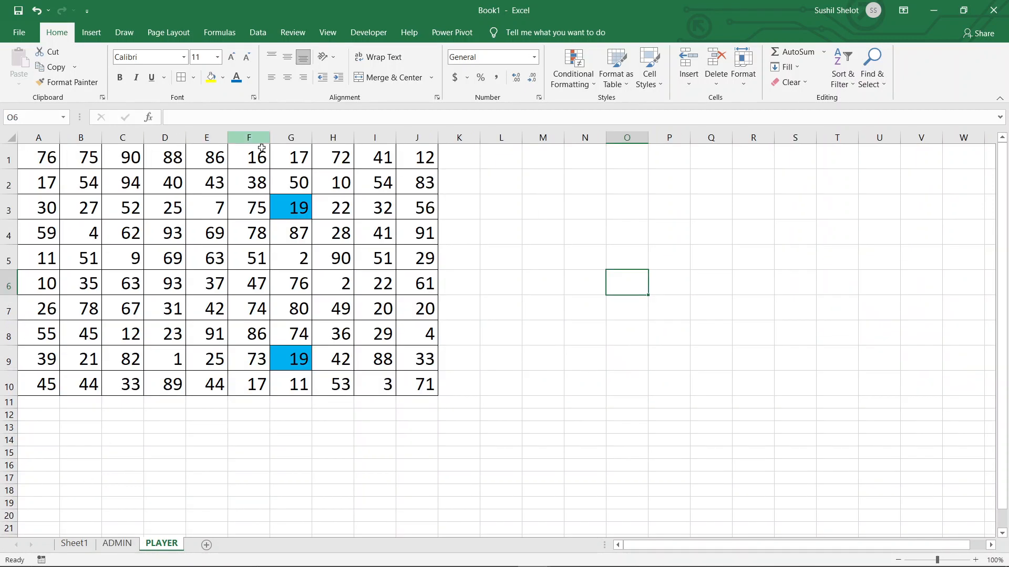
{"action": "key", "text": "ctrl+Home"}
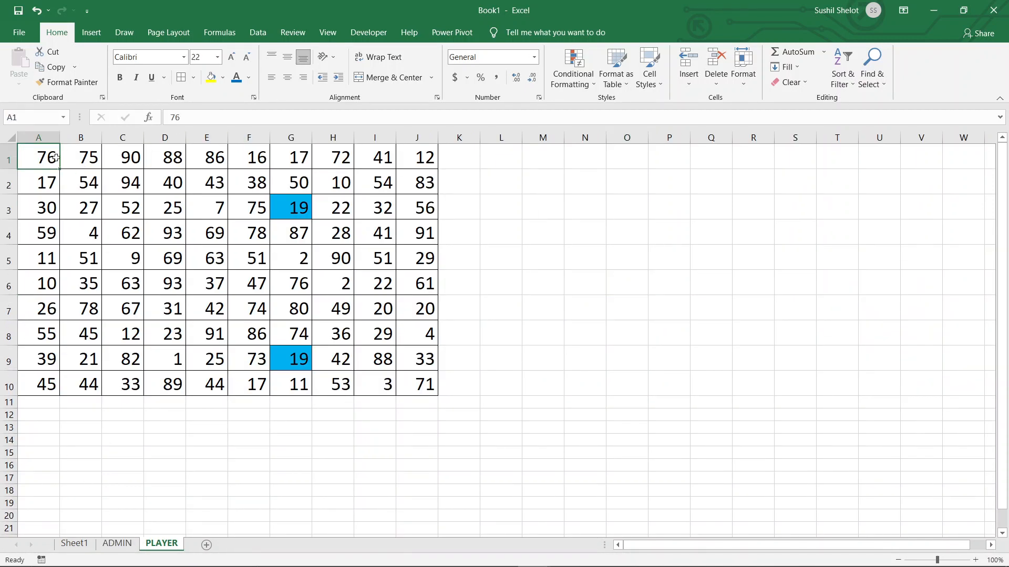
{"action": "left_click", "coordinate": [223, 77]}
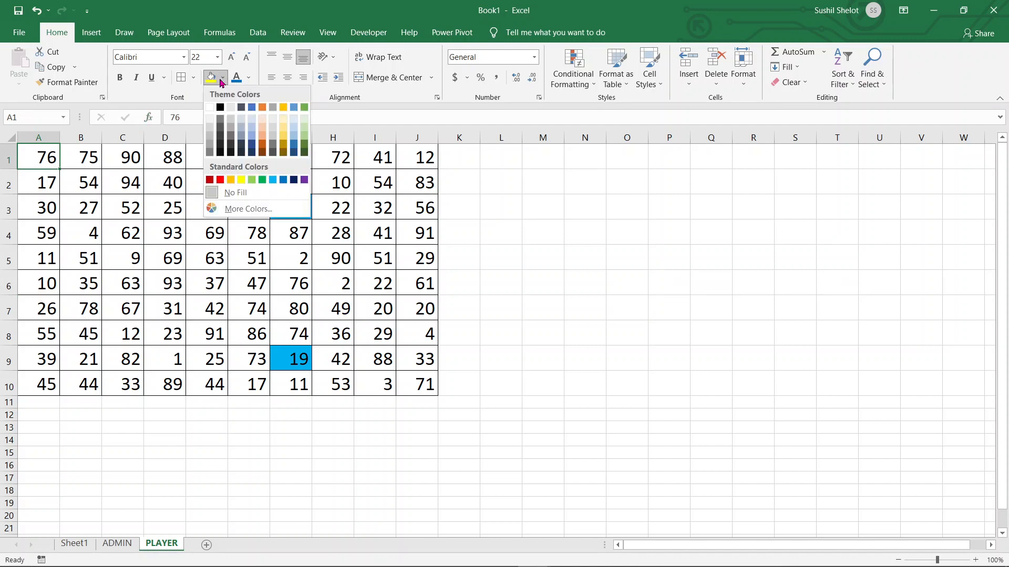
{"action": "left_click", "coordinate": [272, 180]}
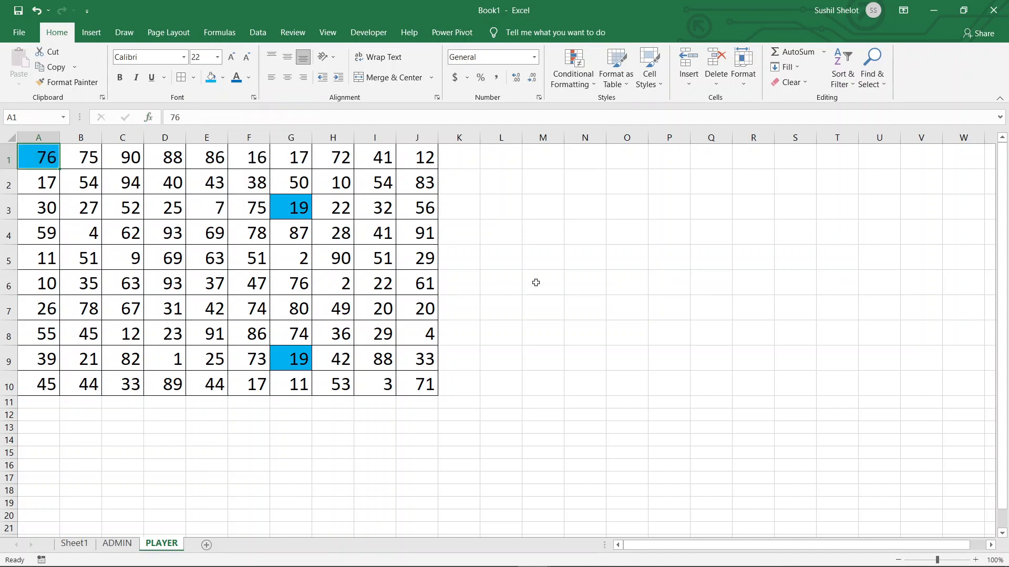
{"action": "left_click", "coordinate": [285, 286]}
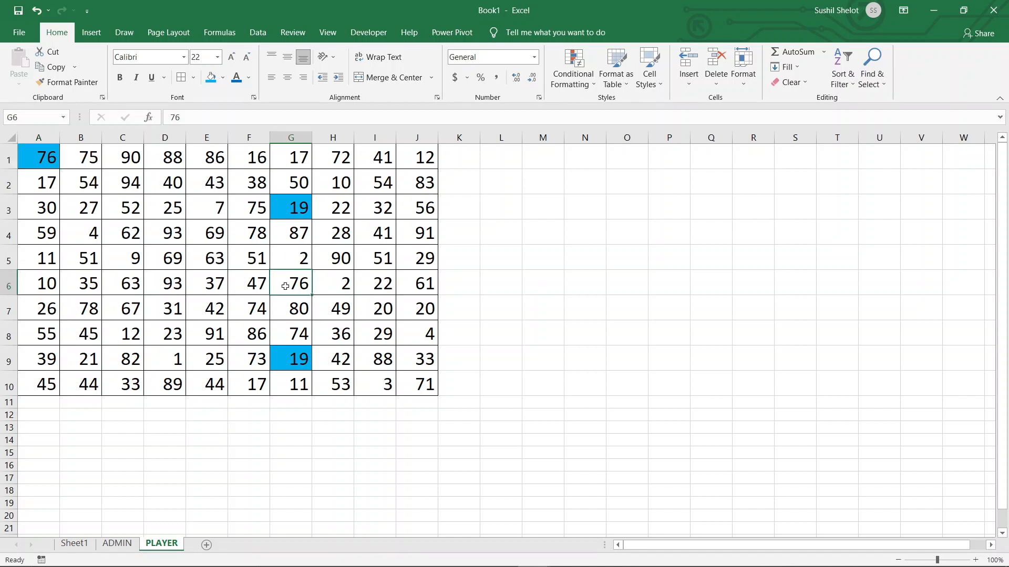
{"action": "left_click", "coordinate": [211, 78]}
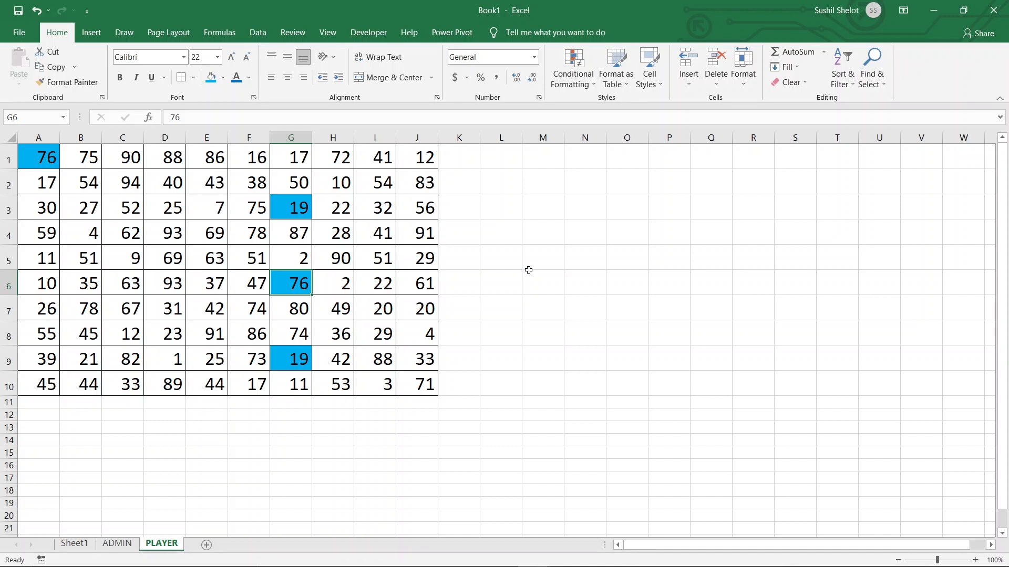
{"action": "left_click_drag", "start_coordinate": [45, 158], "coordinate": [433, 385]}
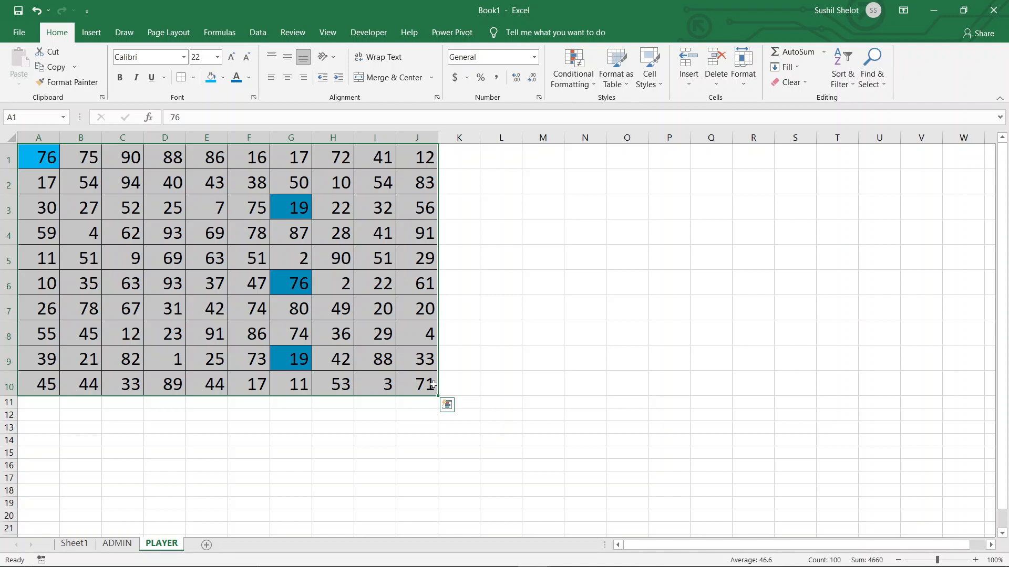
Choose serial 3 in the ADMIN sheet's combo box and fill the drawn number's cell F9 with light blue.
{"action": "left_click", "coordinate": [118, 545]}
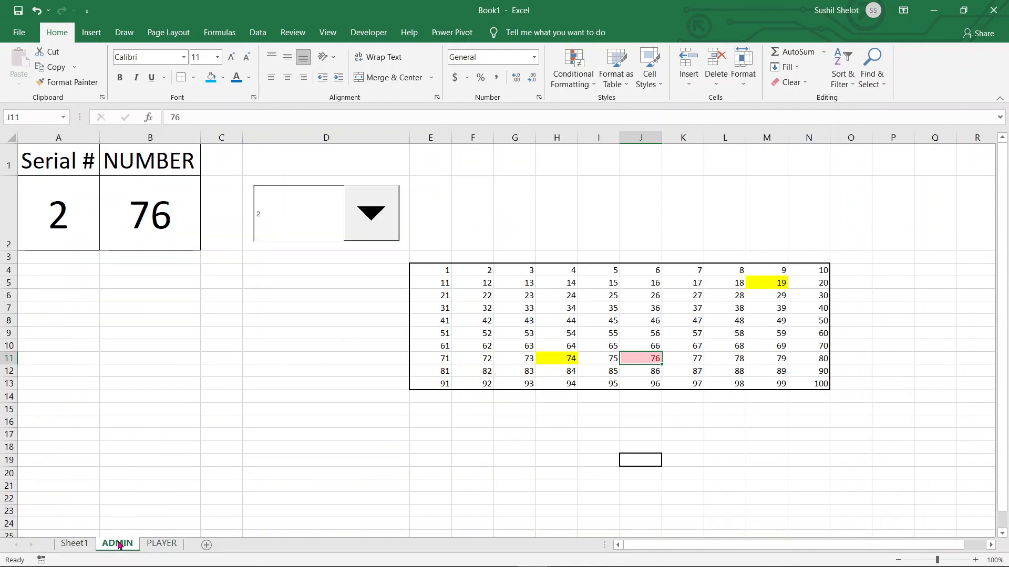
{"action": "left_click", "coordinate": [371, 220]}
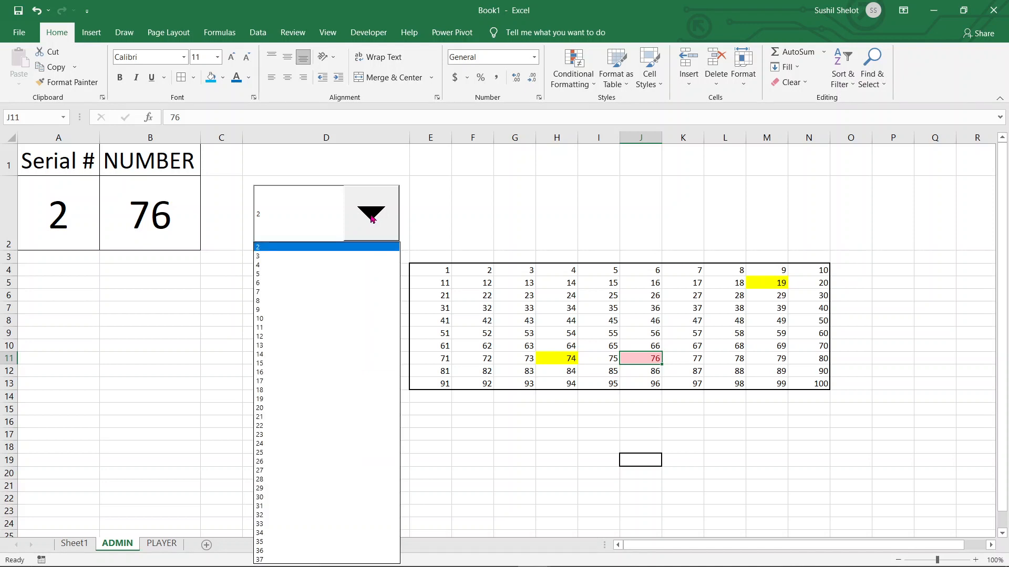
{"action": "left_click", "coordinate": [304, 256]}
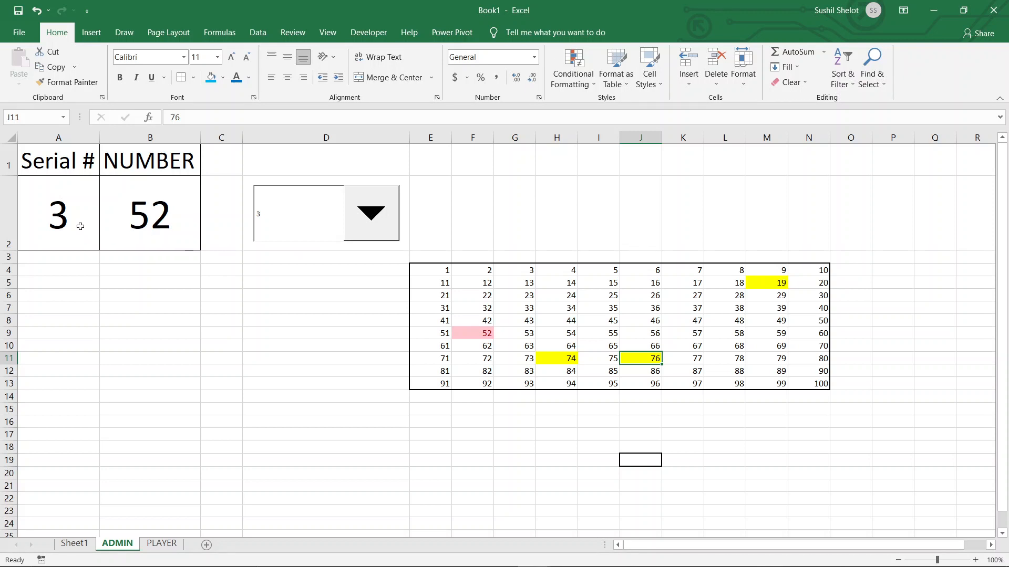
{"action": "left_click", "coordinate": [458, 333]}
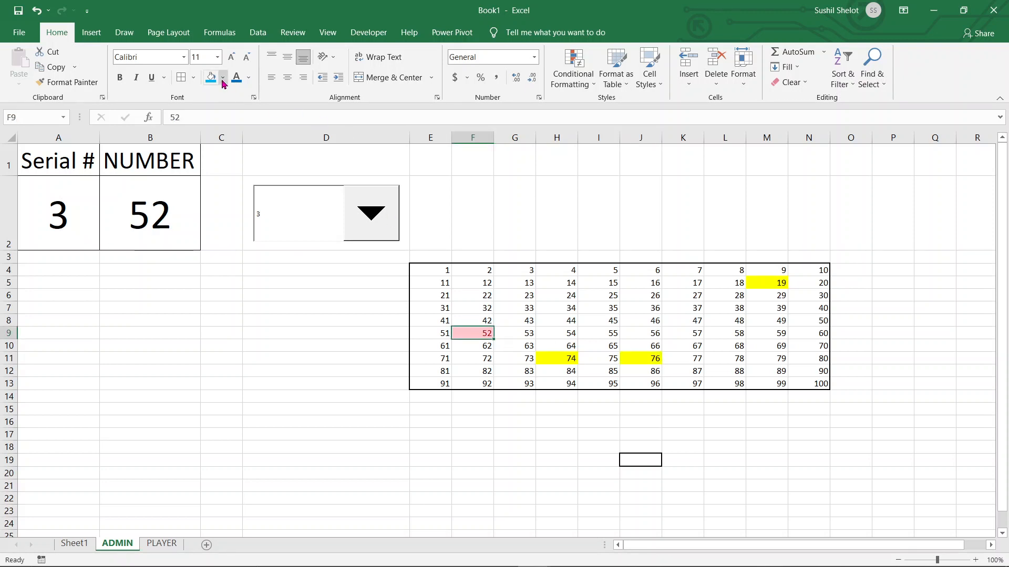
Draw two more numbers by choosing serial 4 and serial 5 in the combo box.
{"action": "left_click", "coordinate": [371, 213]}
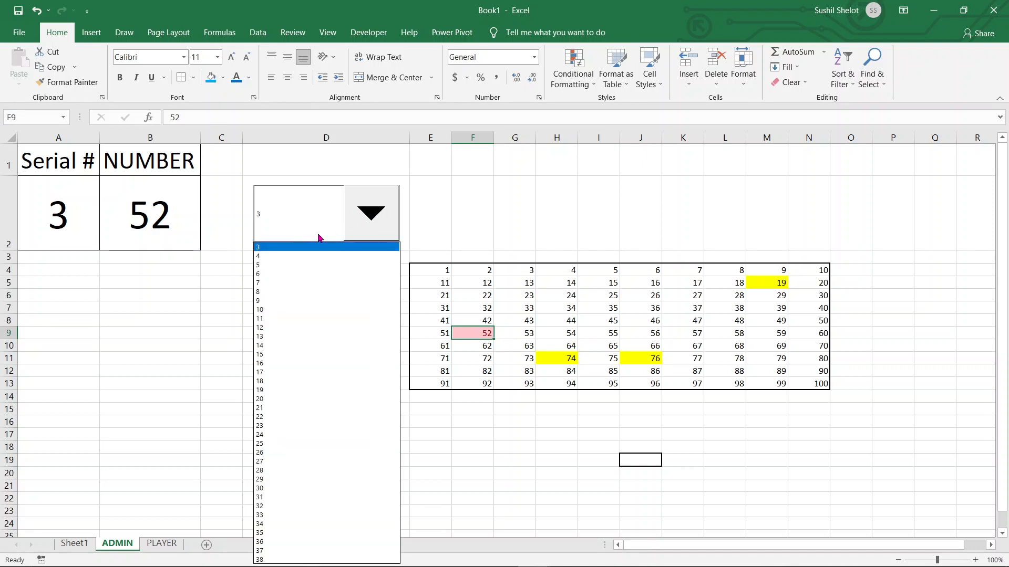
{"action": "left_click", "coordinate": [258, 256]}
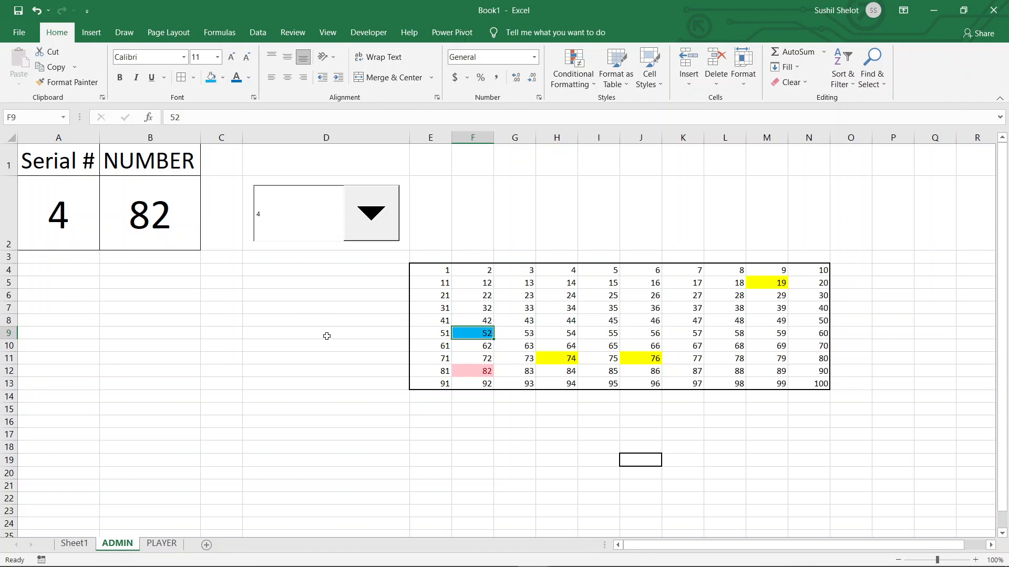
{"action": "left_click", "coordinate": [362, 221]}
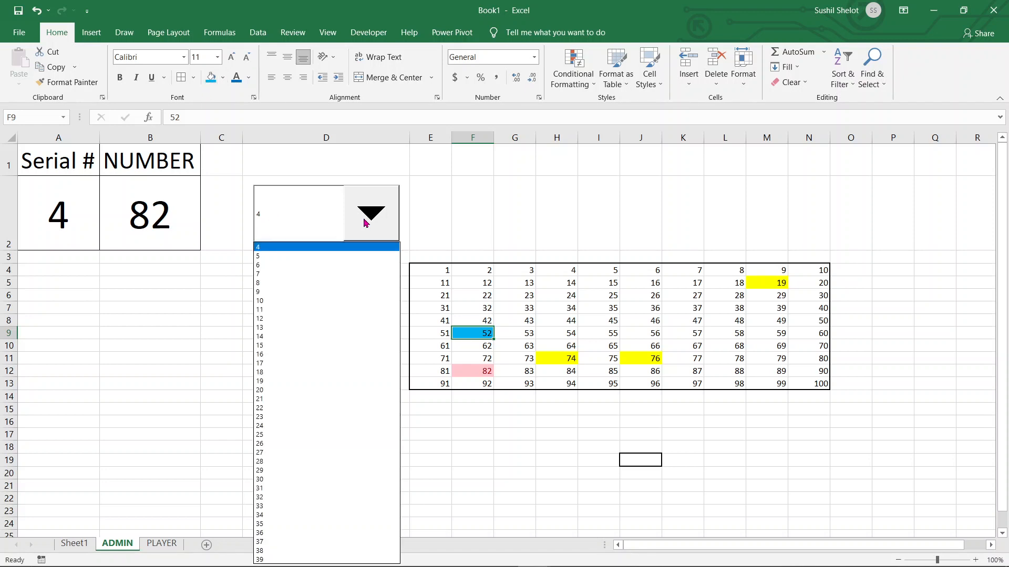
{"action": "left_click", "coordinate": [273, 256]}
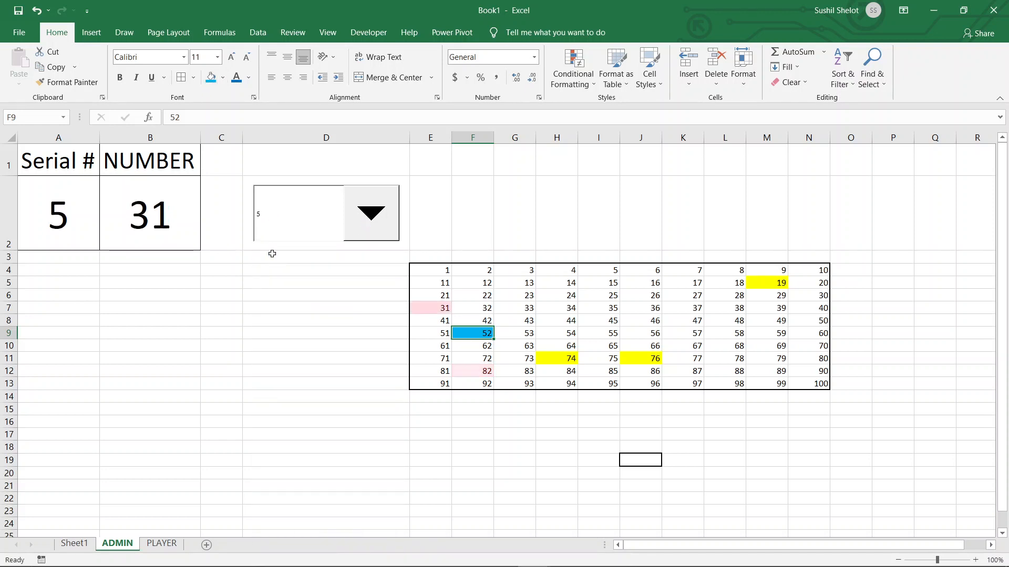
{"action": "left_click", "coordinate": [376, 238]}
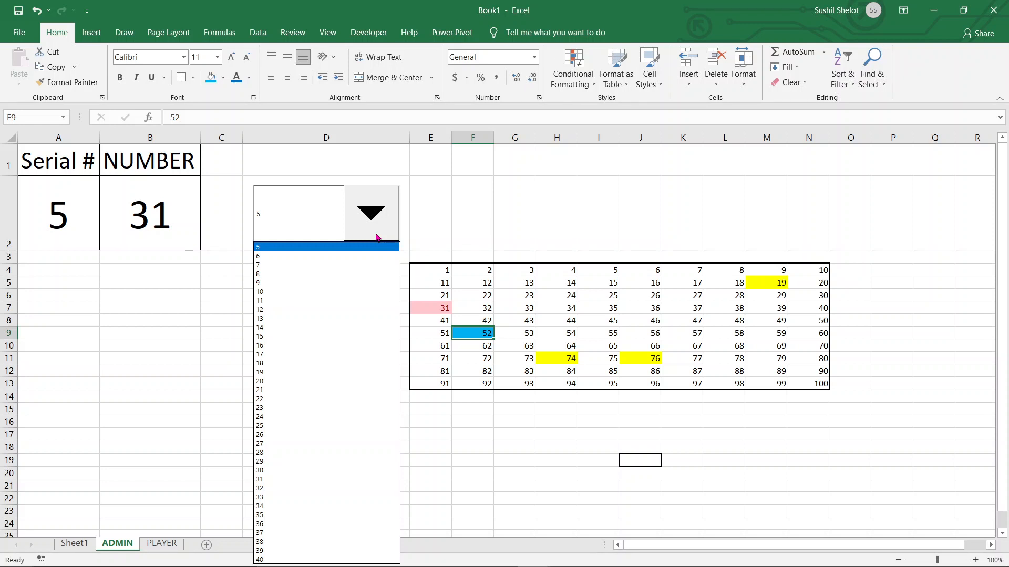
{"action": "left_click", "coordinate": [362, 34]}
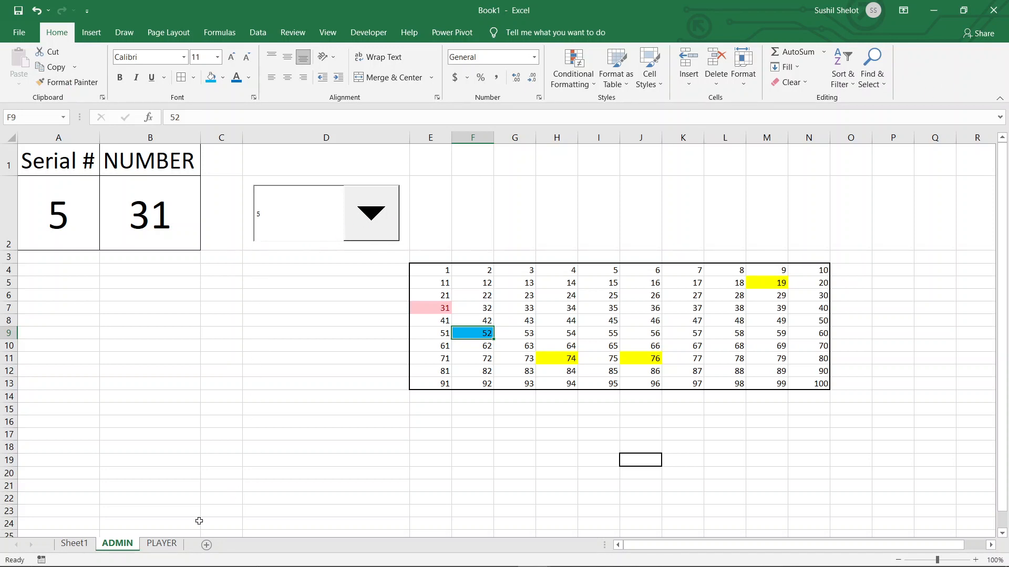
Review the PLAYER, ADMIN and Sheet1 sheets, and switch to the Sheet0 title page of Tambola game.xlsx.
{"action": "left_click", "coordinate": [166, 549]}
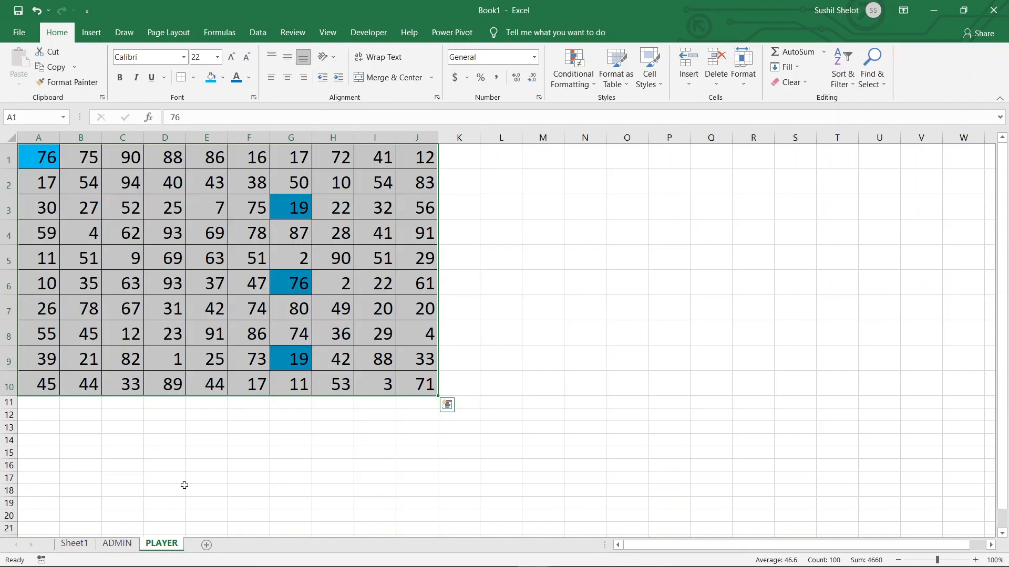
{"action": "left_click", "coordinate": [128, 547]}
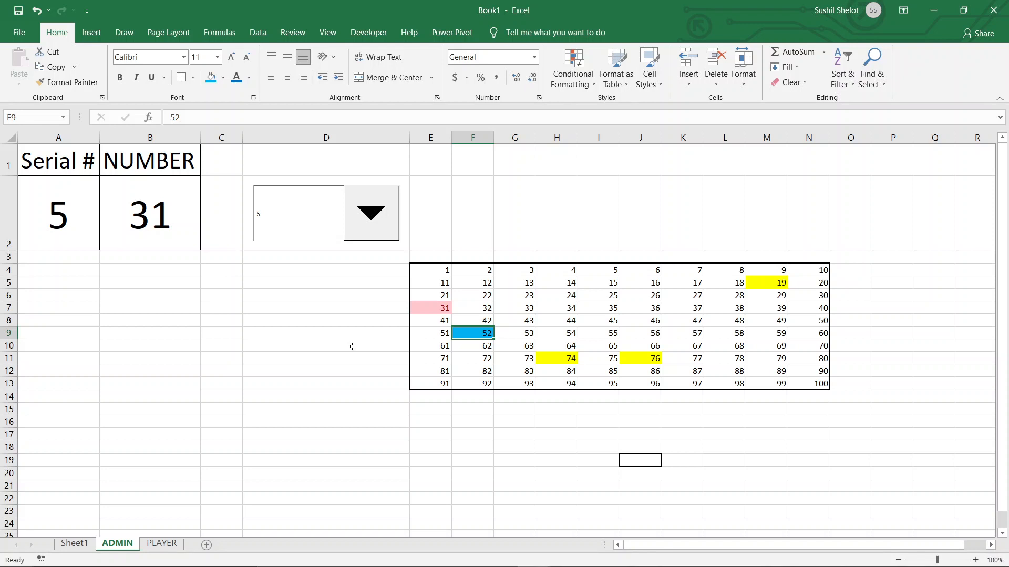
{"action": "left_click", "coordinate": [85, 545]}
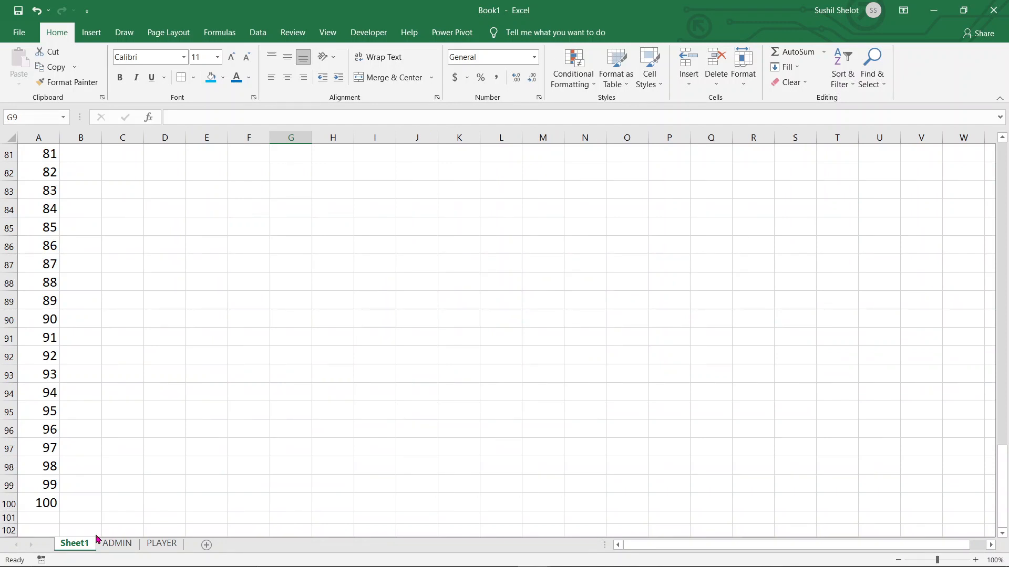
{"action": "left_click", "coordinate": [933, 10]}
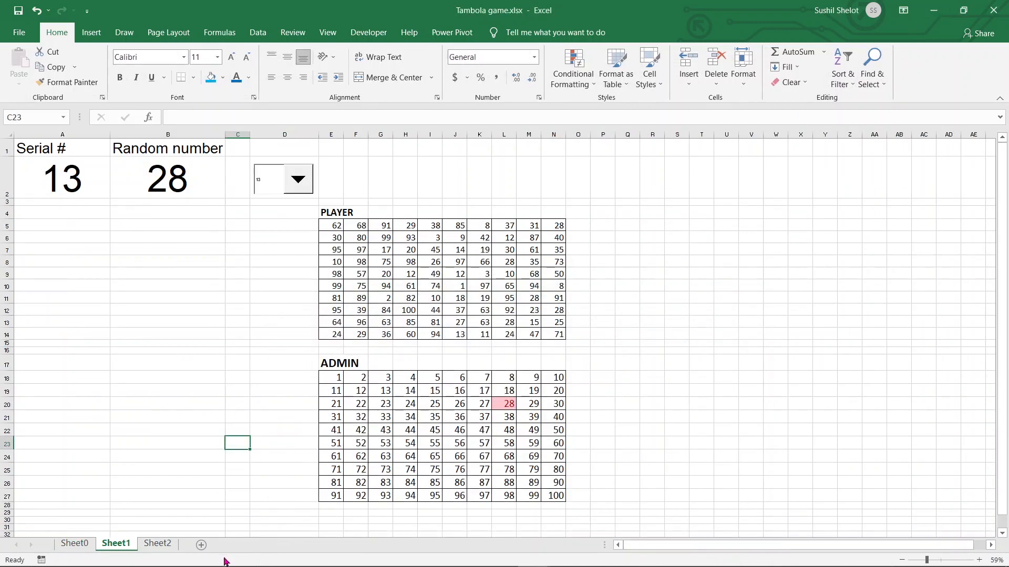
{"action": "left_click", "coordinate": [75, 544]}
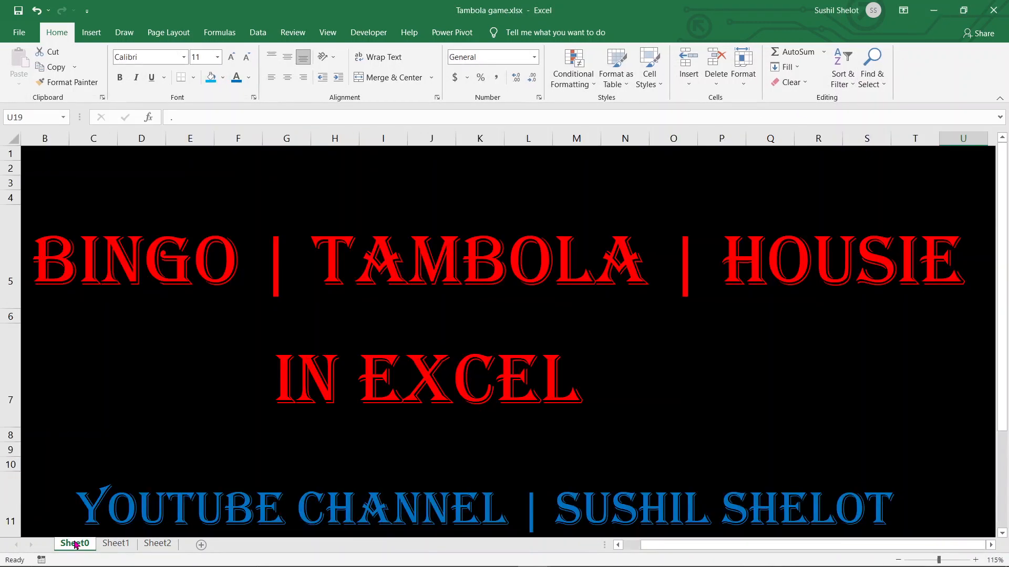